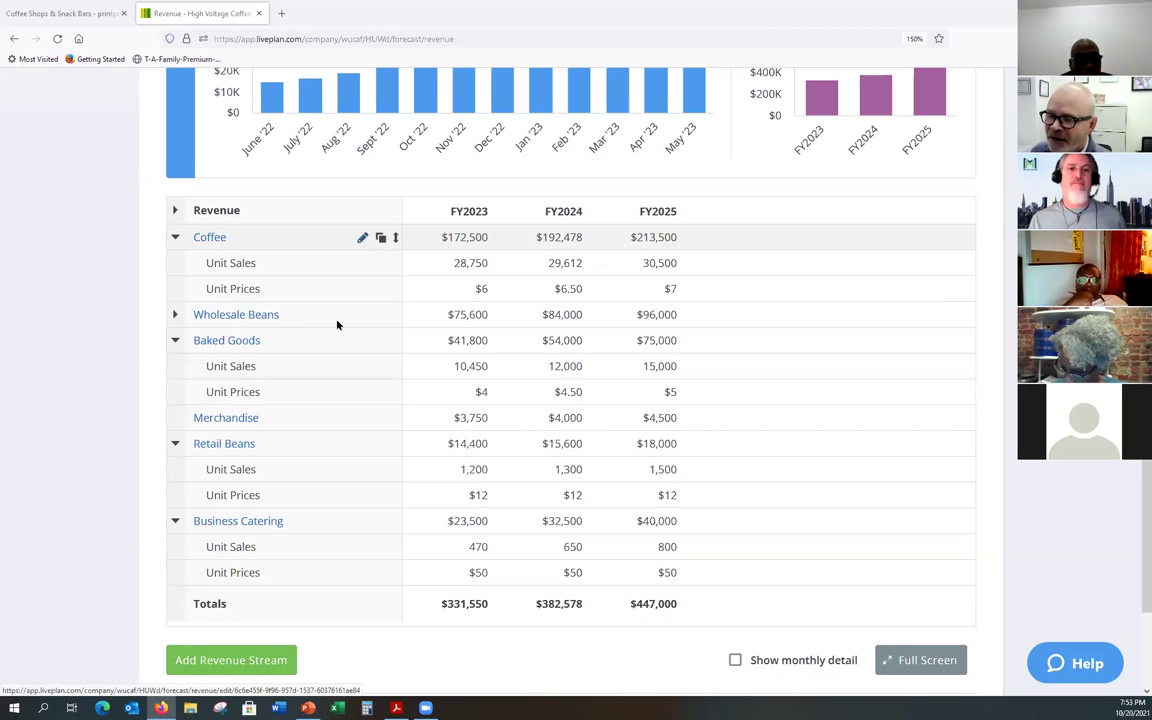
{"action": "left_click", "coordinate": [220, 662]}
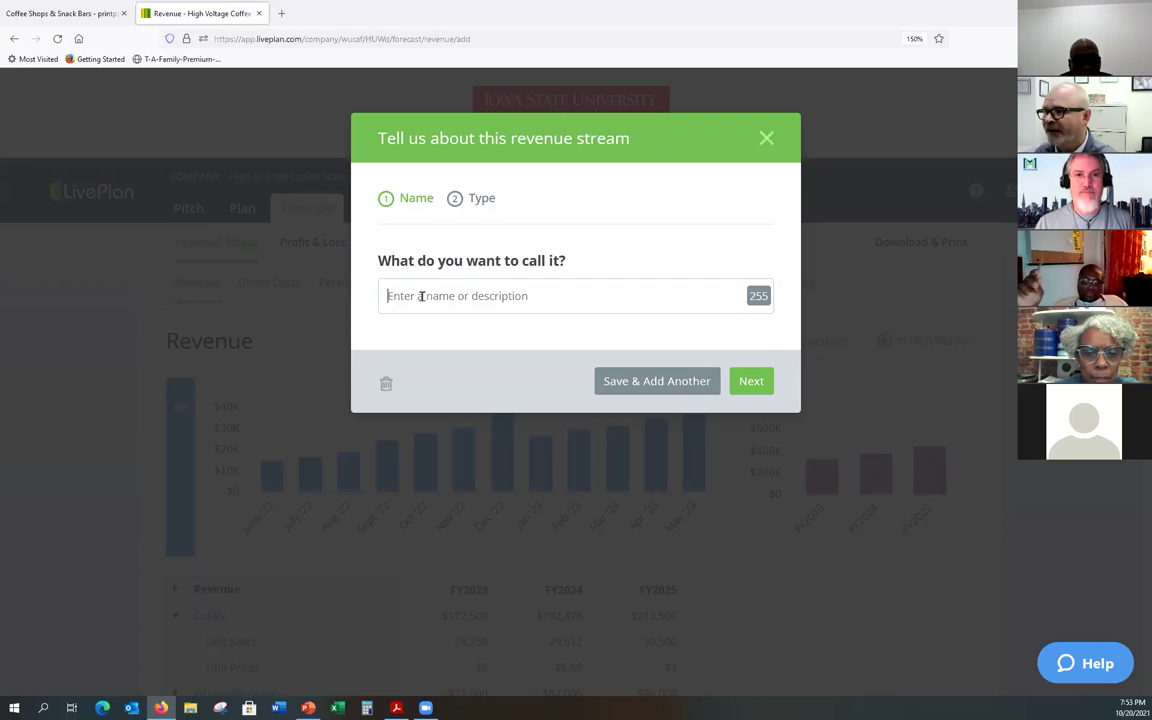
{"action": "left_click", "coordinate": [765, 142]}
{"action": "scroll", "coordinate": [673, 165], "scroll_direction": "down", "scroll_amount": 4}
- Open the Coffee revenue stream for editing and advance past its name and type to the unit sales forecast
{"action": "mouse_move", "coordinate": [316, 259]}
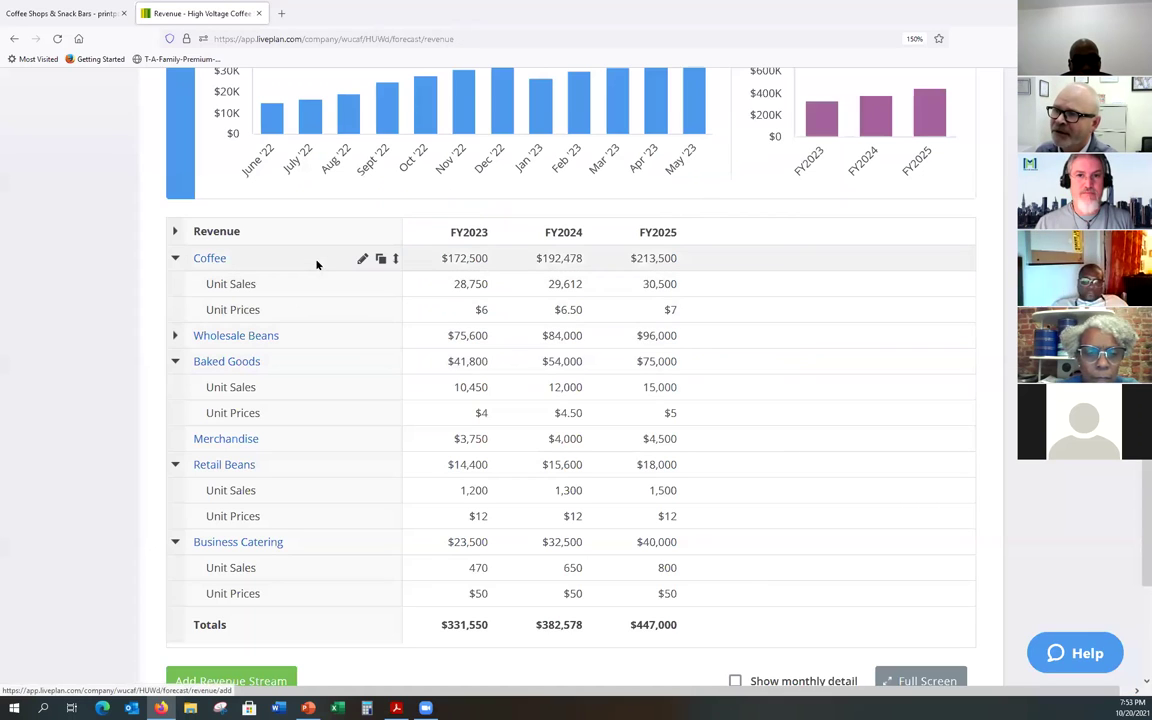
{"action": "left_click", "coordinate": [363, 260]}
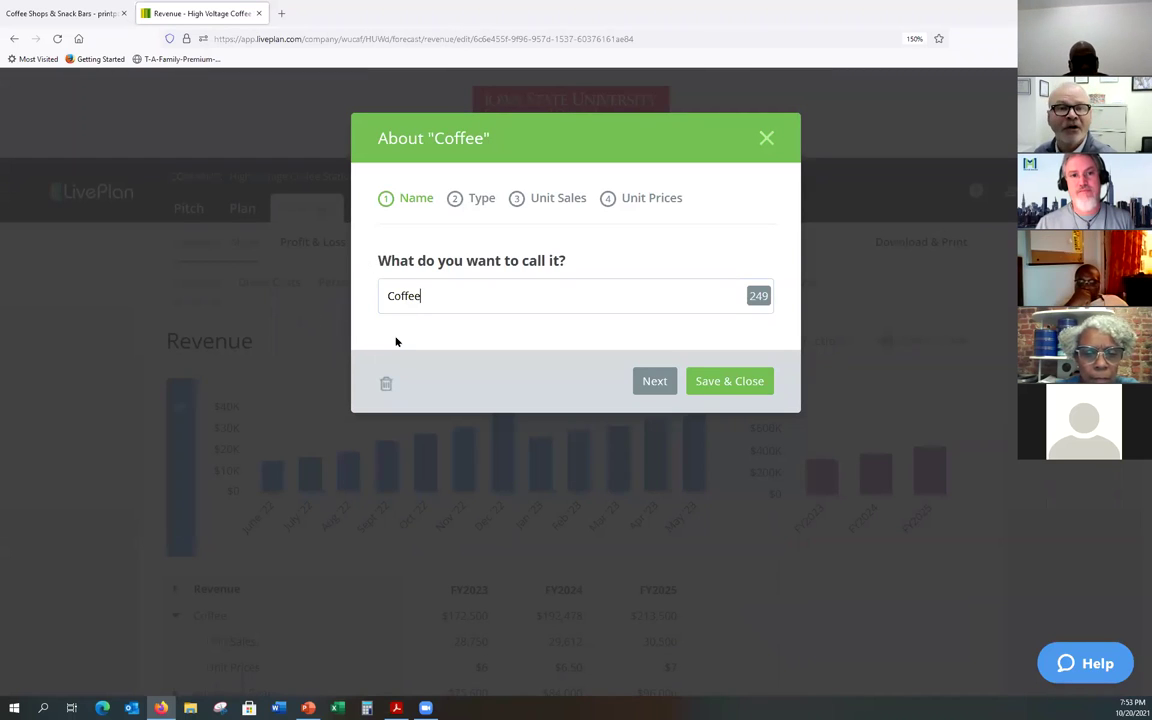
{"action": "left_click", "coordinate": [645, 385]}
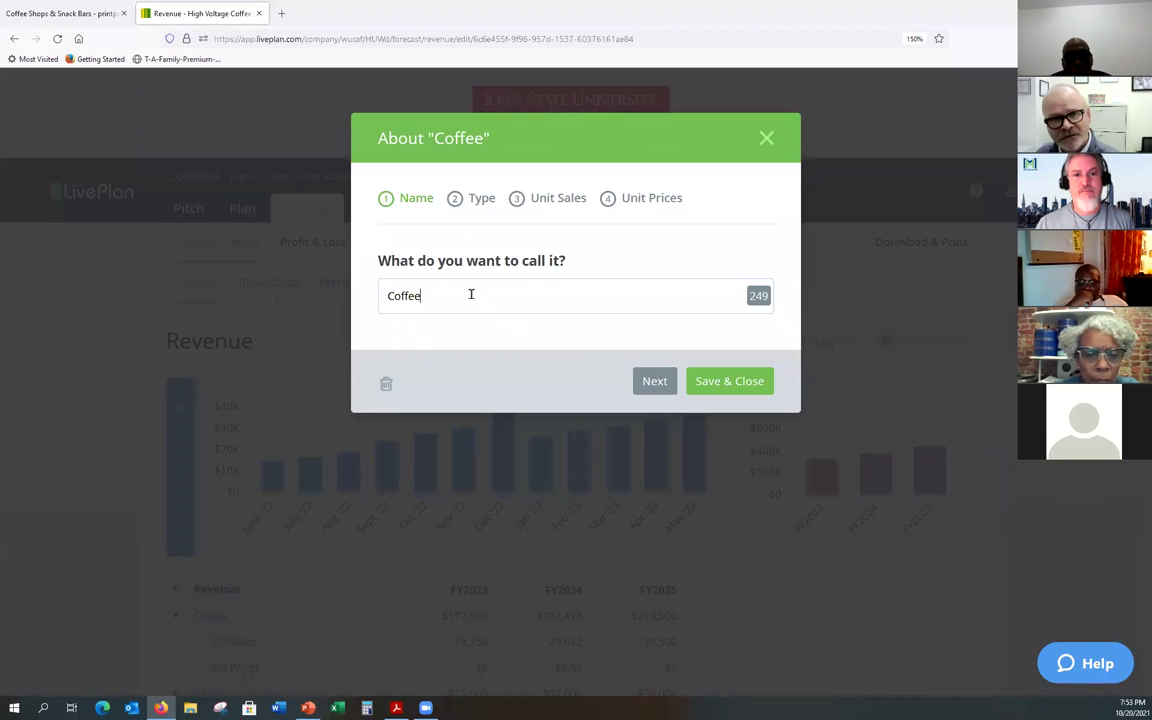
{"action": "left_click", "coordinate": [650, 381]}
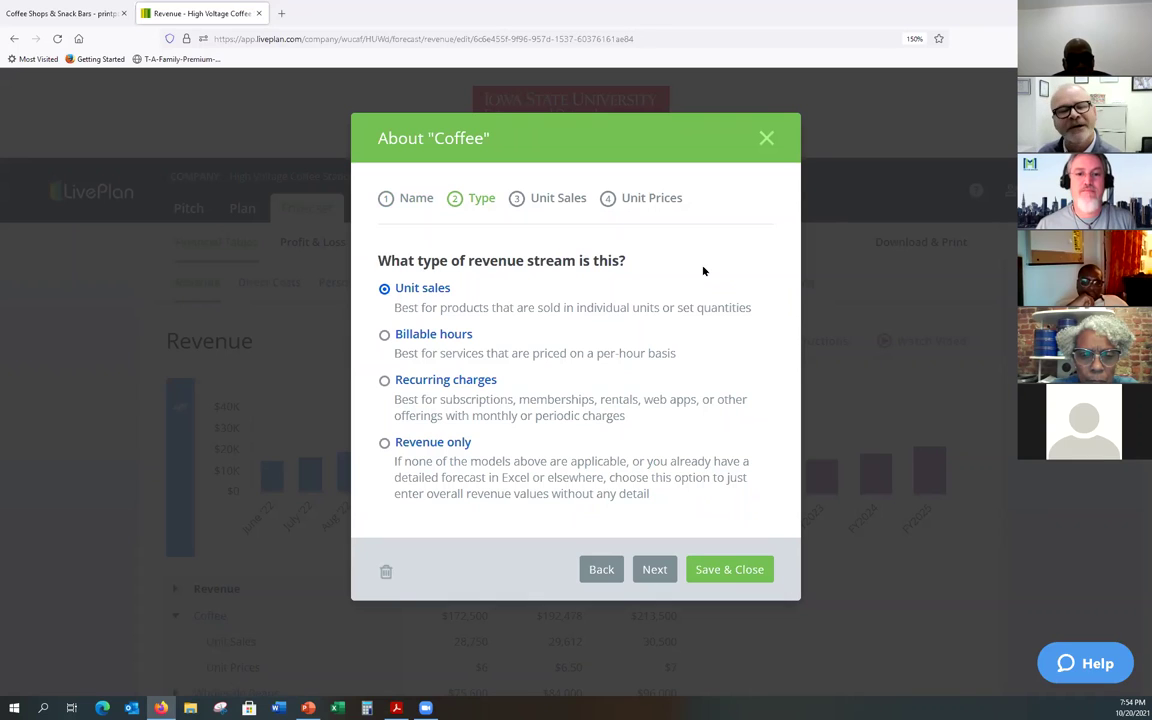
{"action": "left_click", "coordinate": [654, 571]}
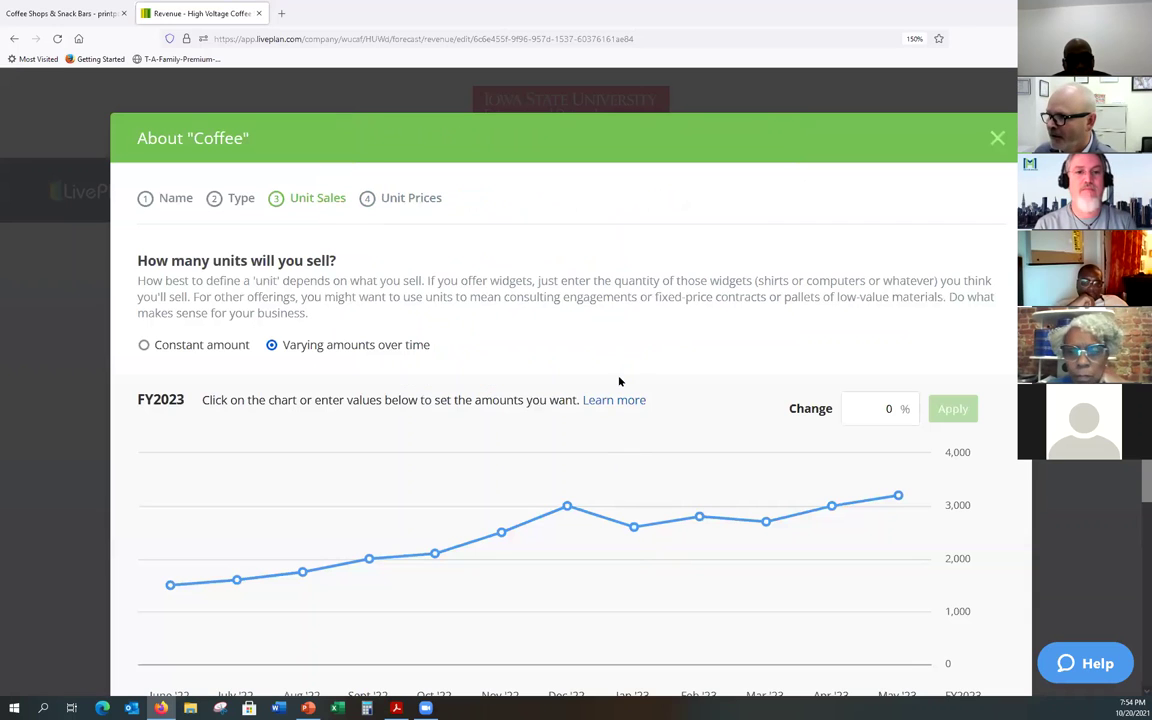
{"action": "scroll", "coordinate": [619, 380], "scroll_direction": "down", "scroll_amount": 1}
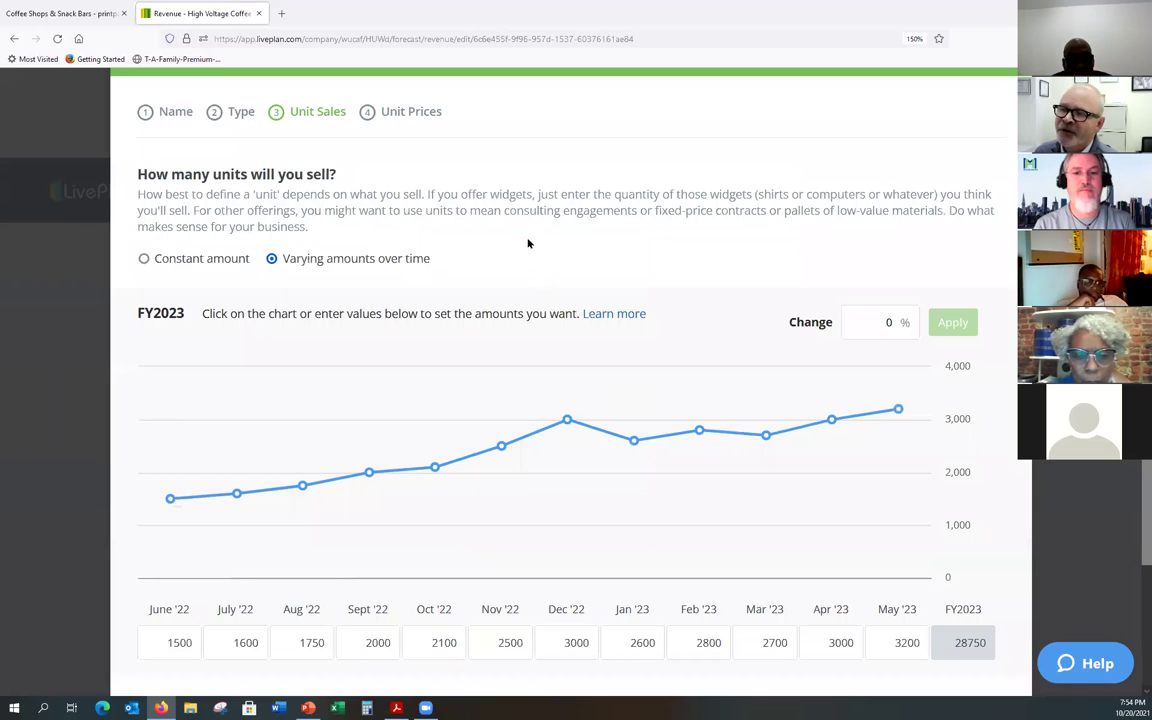
{"action": "scroll", "coordinate": [607, 401], "scroll_direction": "down", "scroll_amount": 2}
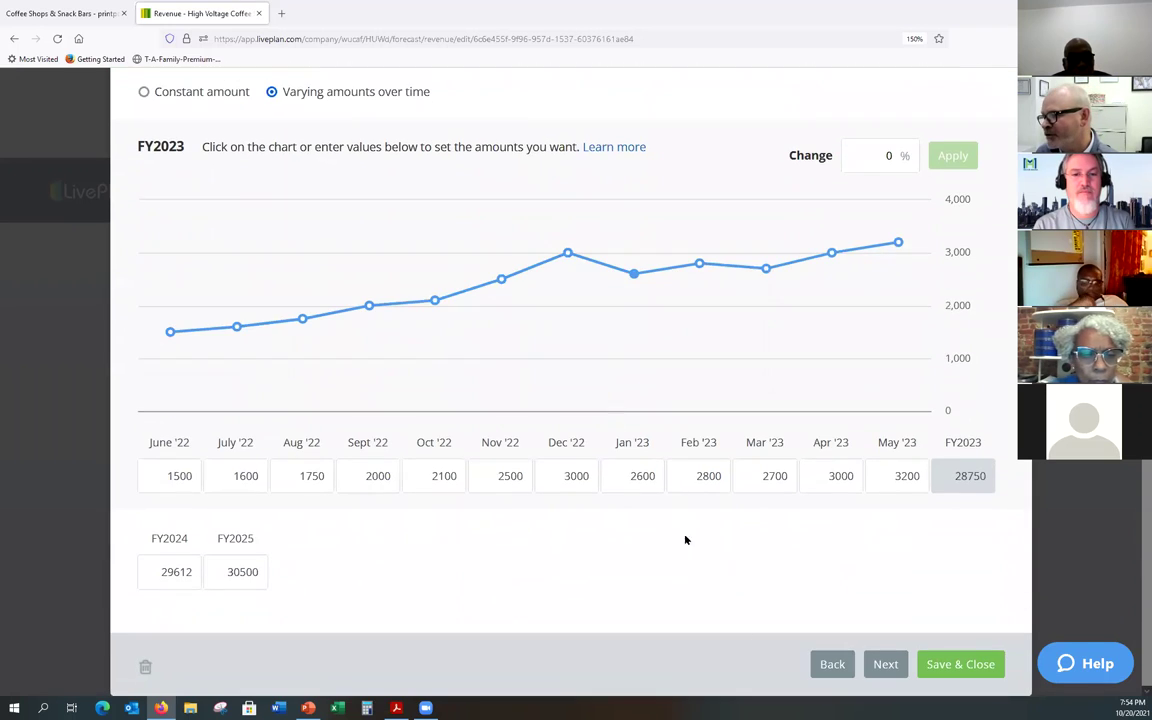
{"action": "left_click", "coordinate": [830, 664]}
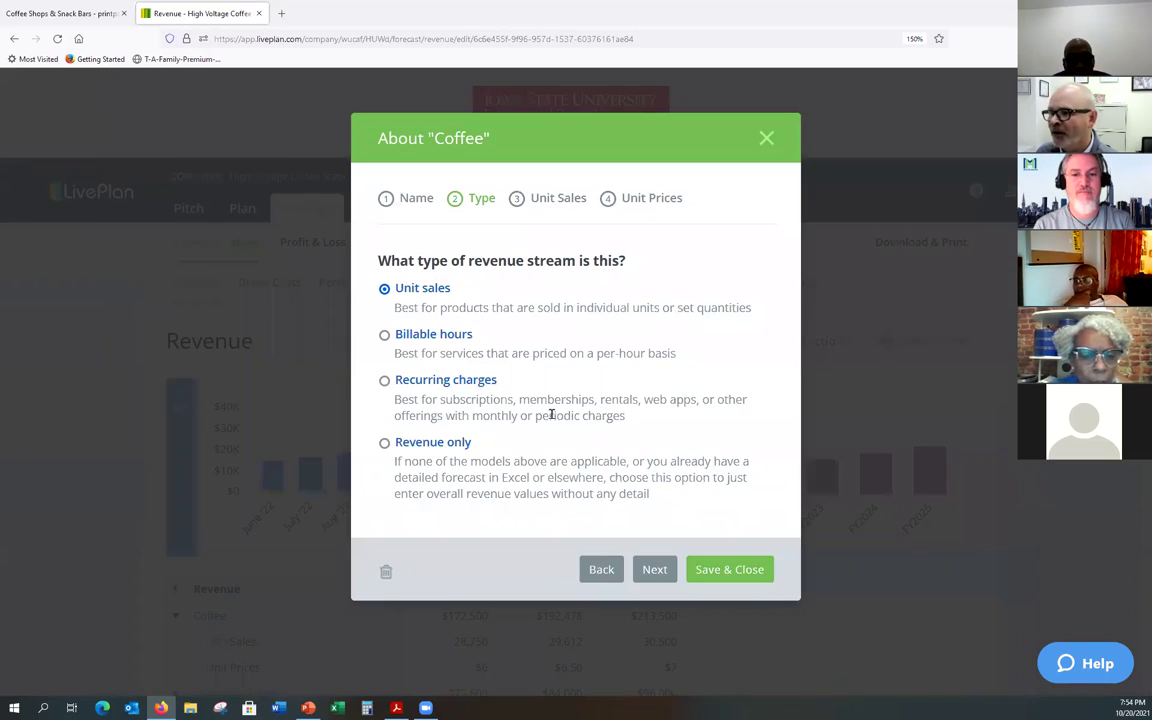
{"action": "left_click", "coordinate": [655, 572]}
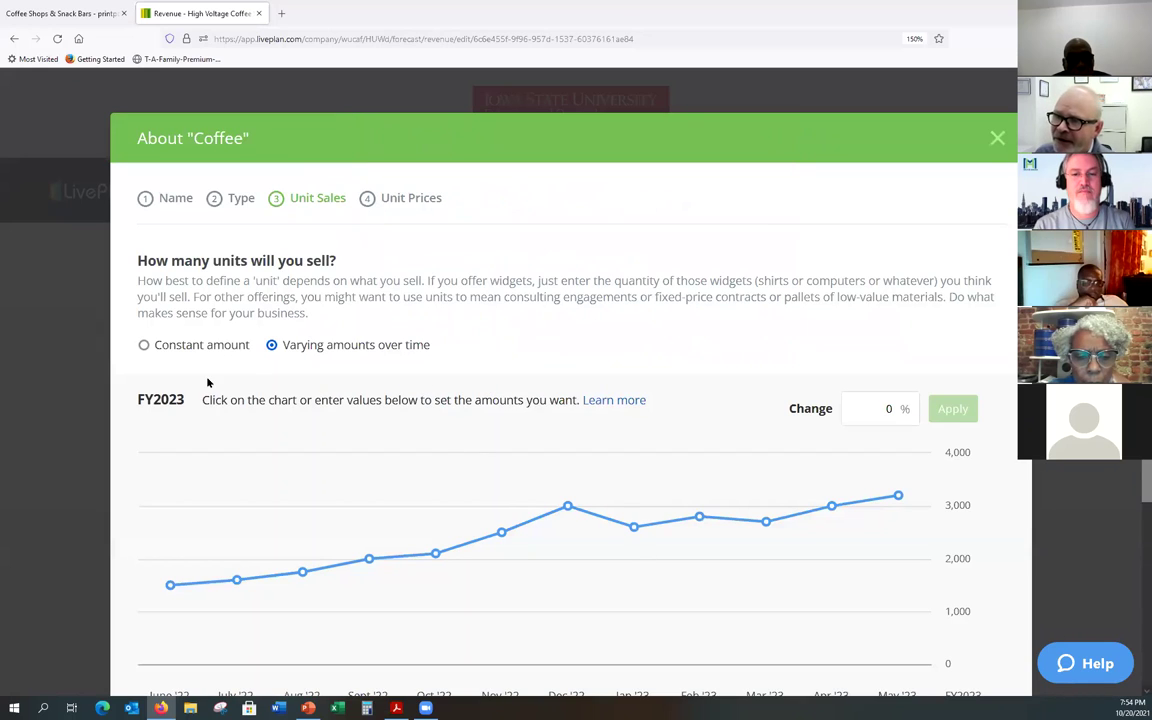
{"action": "scroll", "coordinate": [134, 355], "scroll_direction": "down", "scroll_amount": 2}
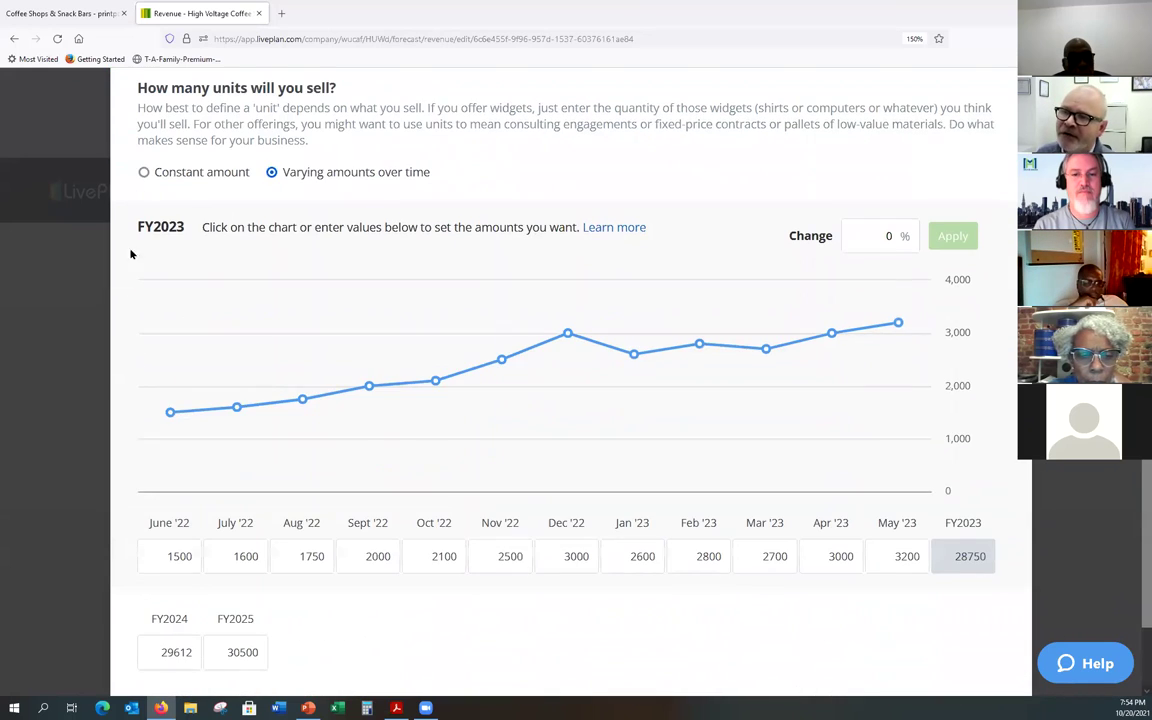
- Reset the Coffee unit sales by switching to a constant amount and back to varying amounts over time
{"action": "left_click", "coordinate": [143, 173]}
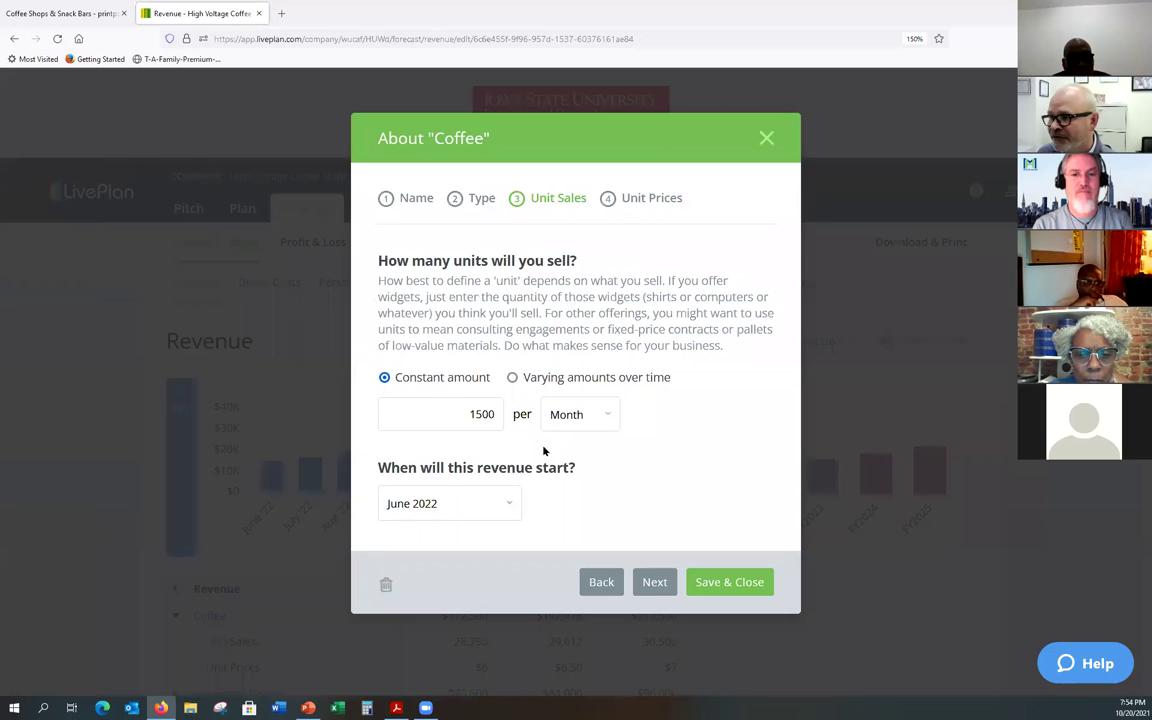
{"action": "left_click", "coordinate": [512, 380]}
{"action": "scroll", "coordinate": [258, 388], "scroll_direction": "down", "scroll_amount": 3}
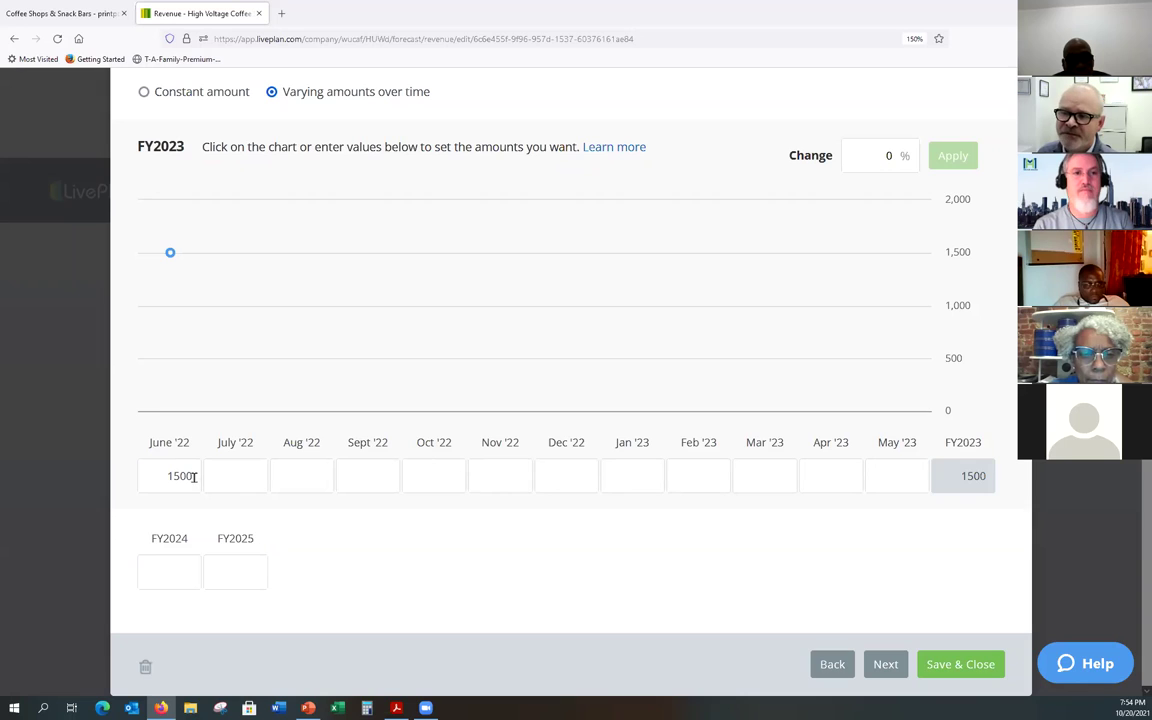
- Set the Coffee unit sales to 1800 for July '22, 2000 for August '22 and 2500 for September '22
{"action": "left_click", "coordinate": [229, 476]}
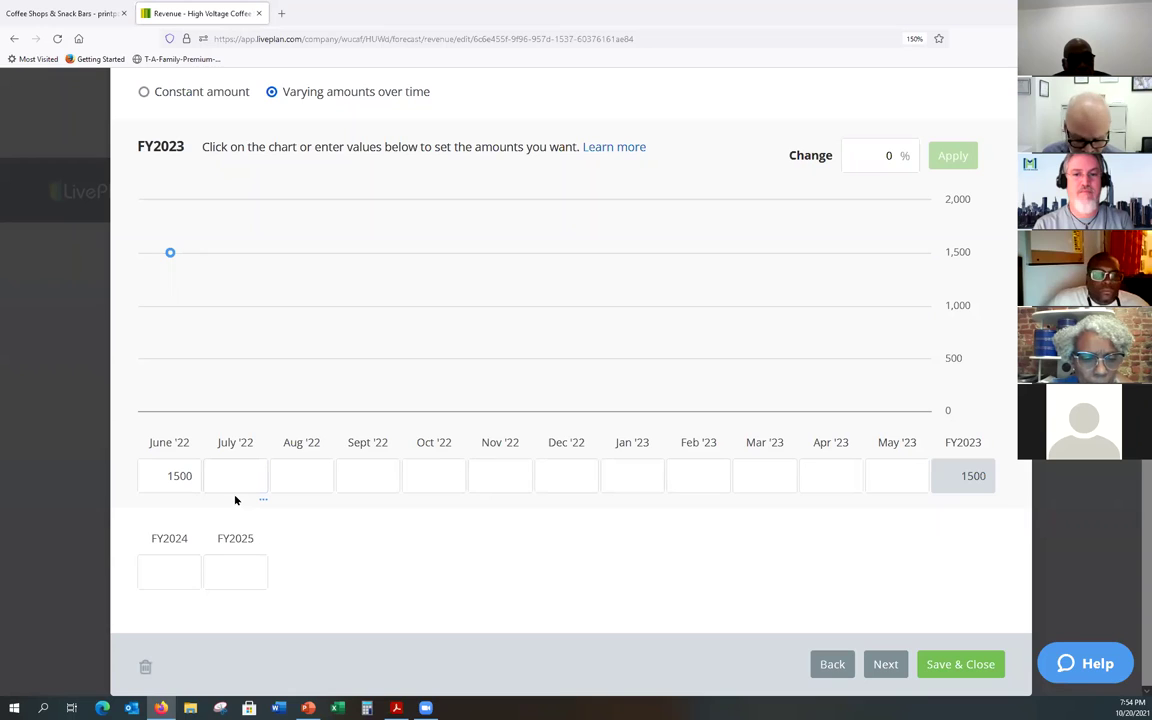
{"action": "type", "text": "1800"}
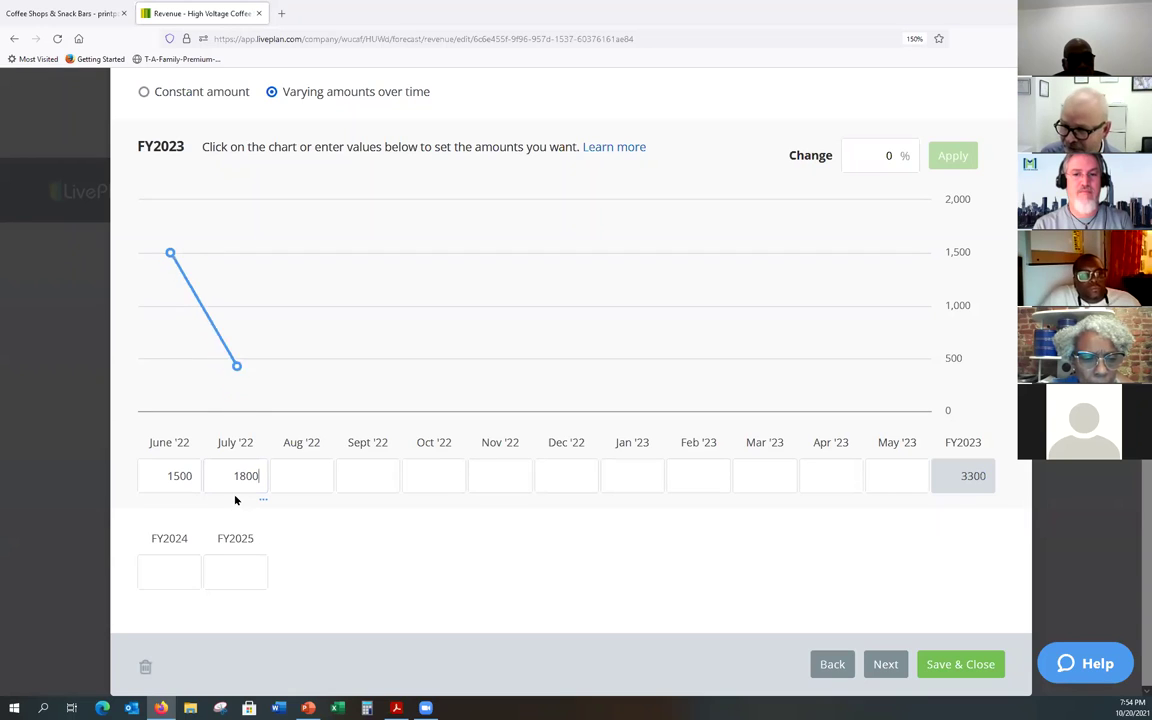
{"action": "key", "text": "Tab"}
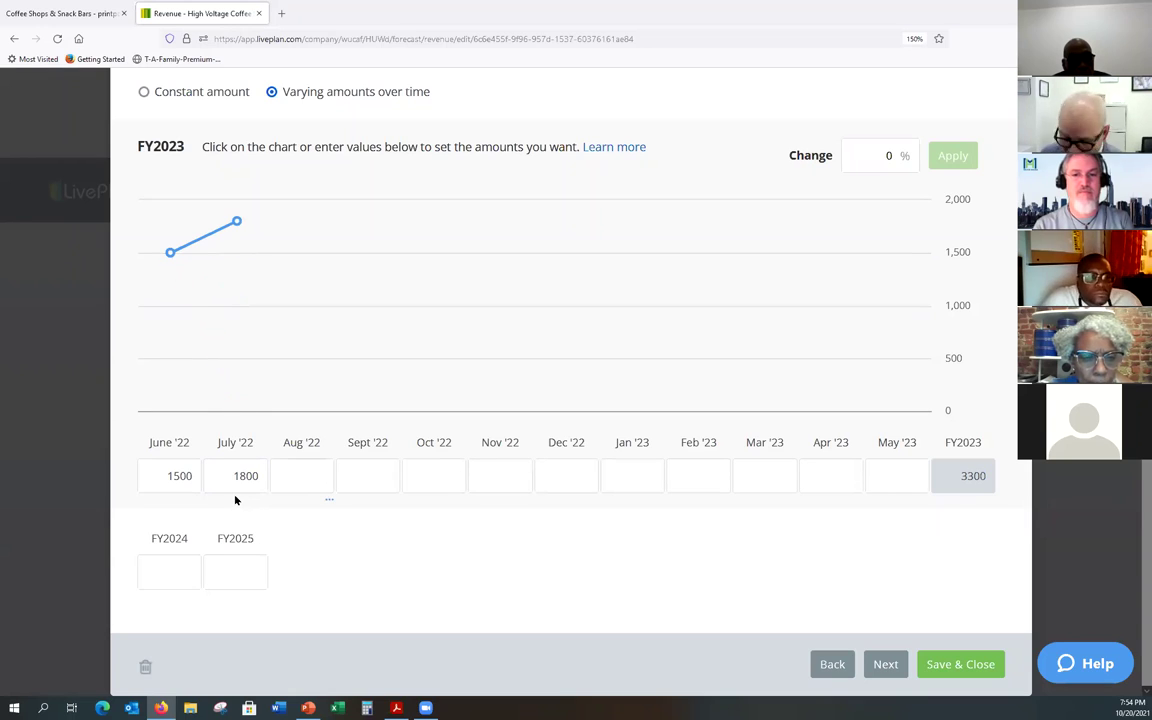
{"action": "type", "text": "2000"}
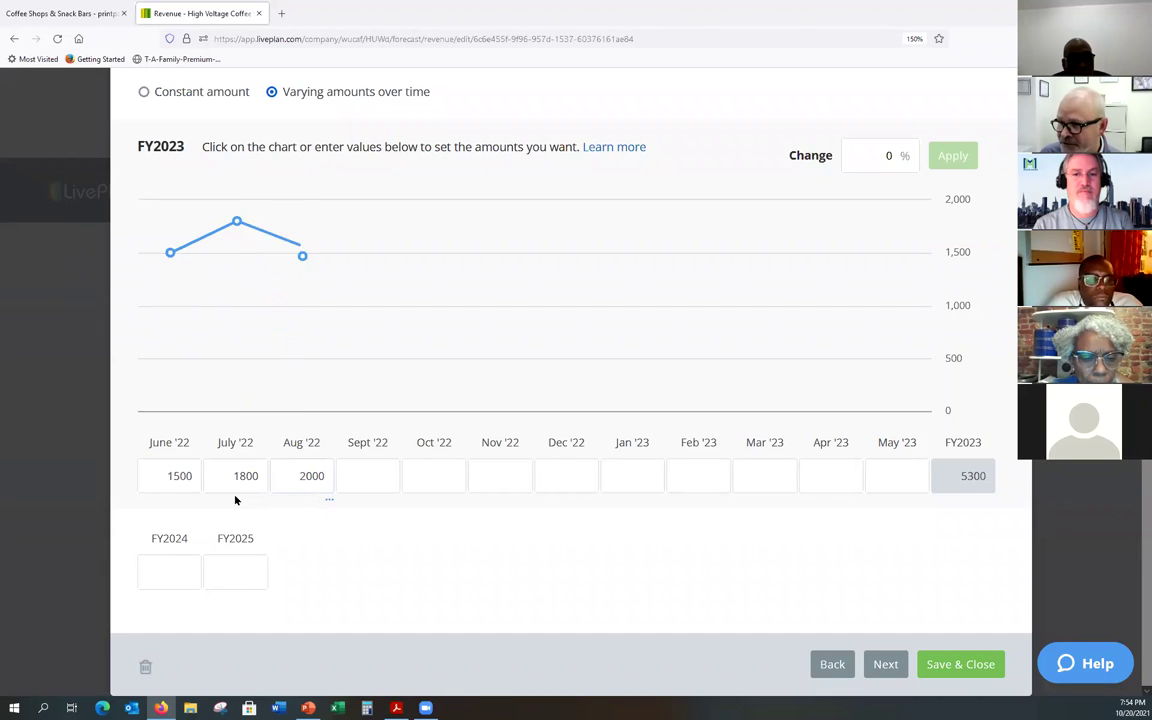
{"action": "type", "text": "2500"}
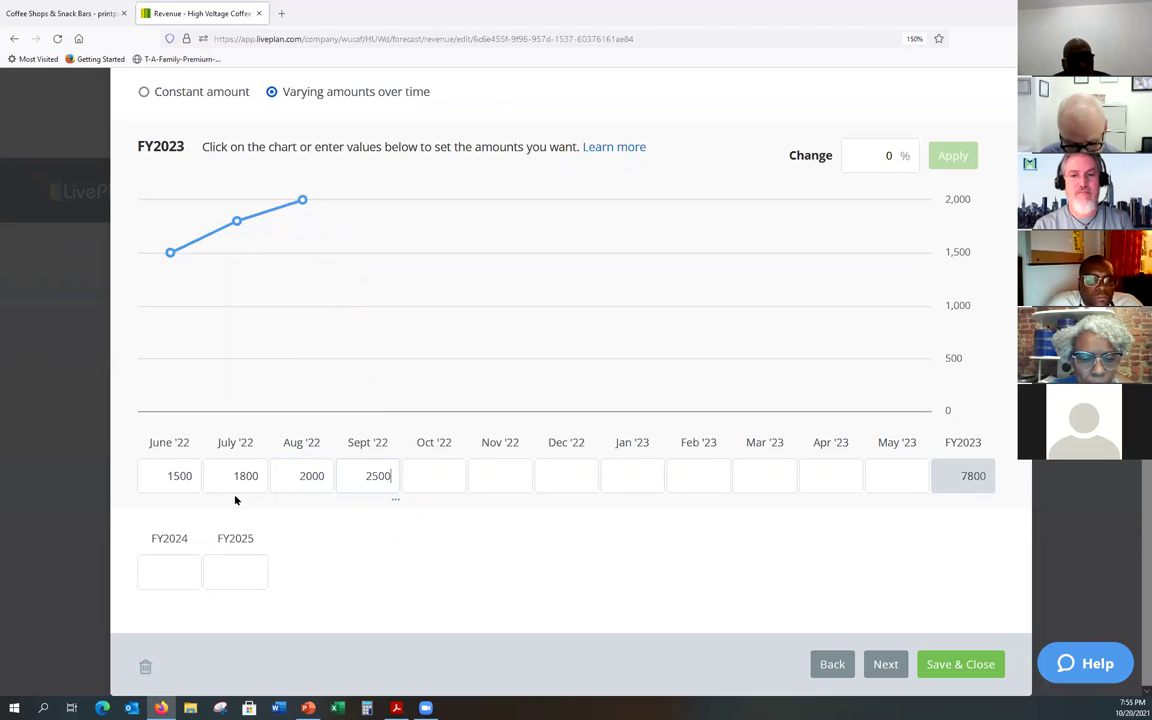
{"action": "key", "text": "Tab"}
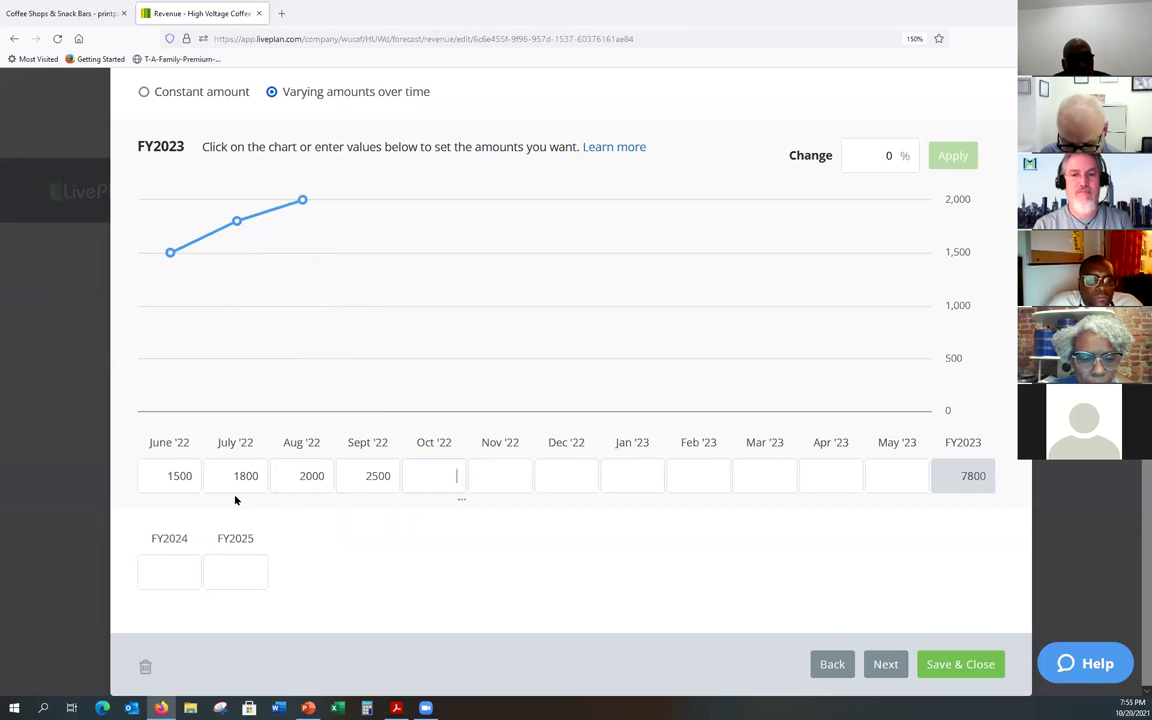
- Set the Coffee unit sales to 3000 for October '22, 3500 for November '22 and 4000 for December '22
{"action": "type", "text": "3000"}
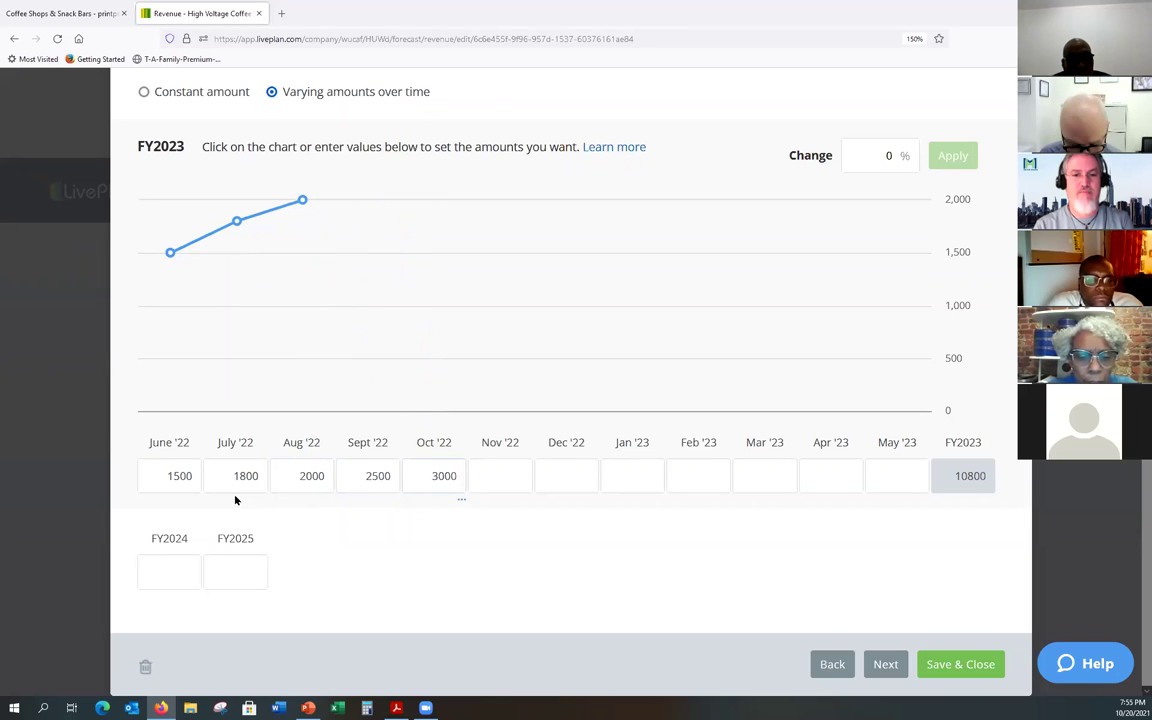
{"action": "key", "text": "Tab"}
{"action": "type", "text": "3500"}
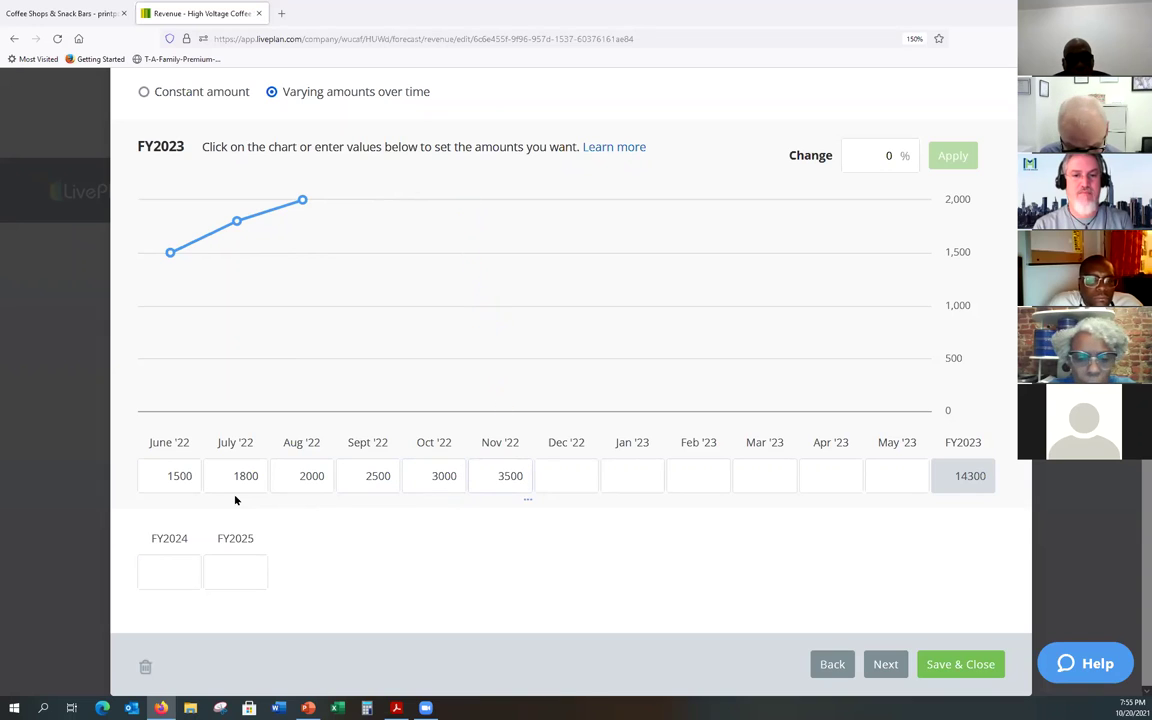
{"action": "key", "text": "Tab"}
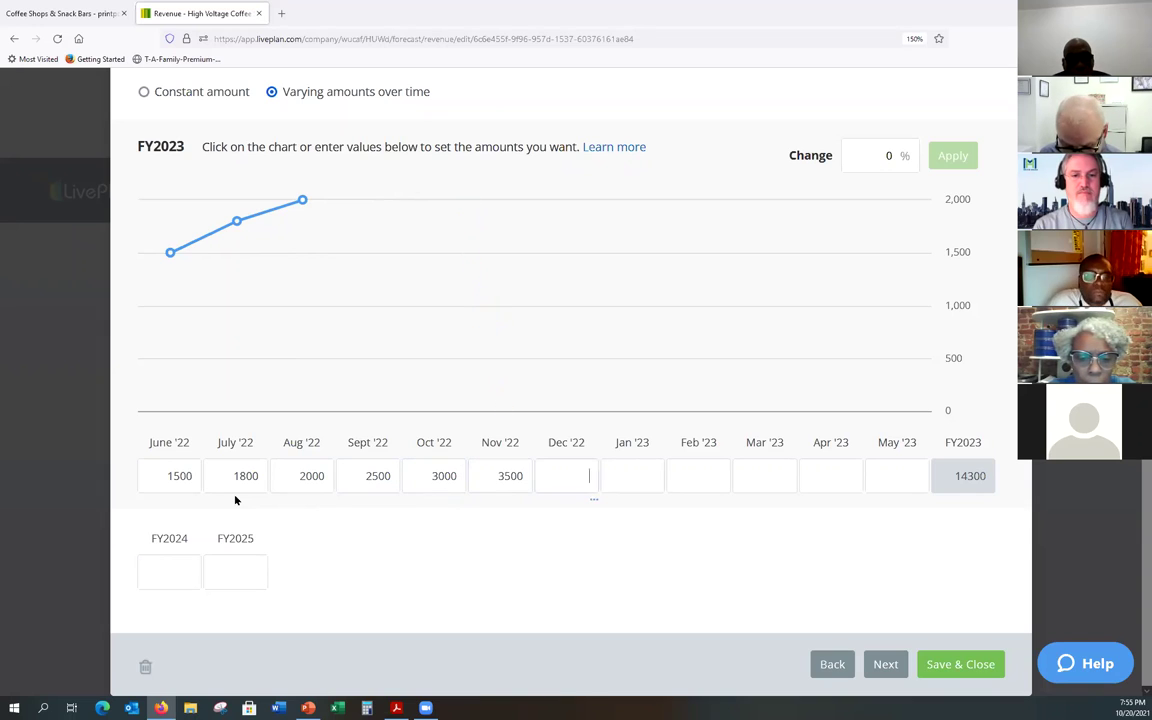
{"action": "type", "text": "4000"}
{"action": "key", "text": "Tab"}
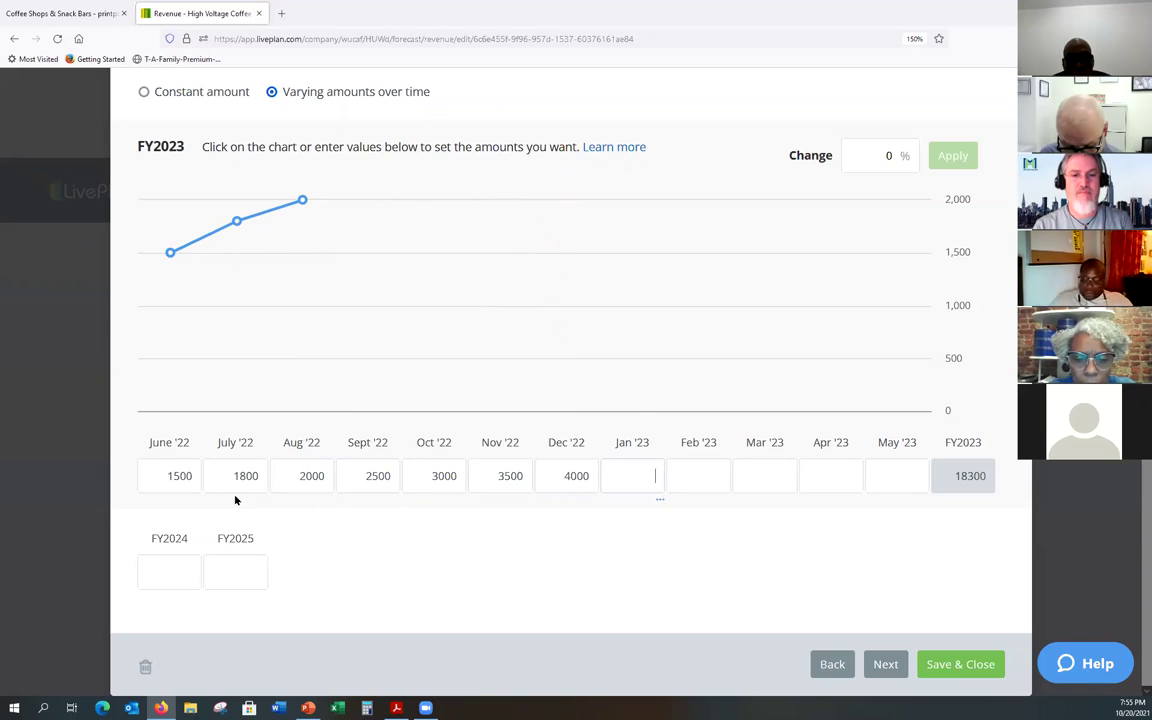
- Set the Coffee unit sales to 3000 for January '23 and 3500 for February '23
{"action": "type", "text": "3000"}
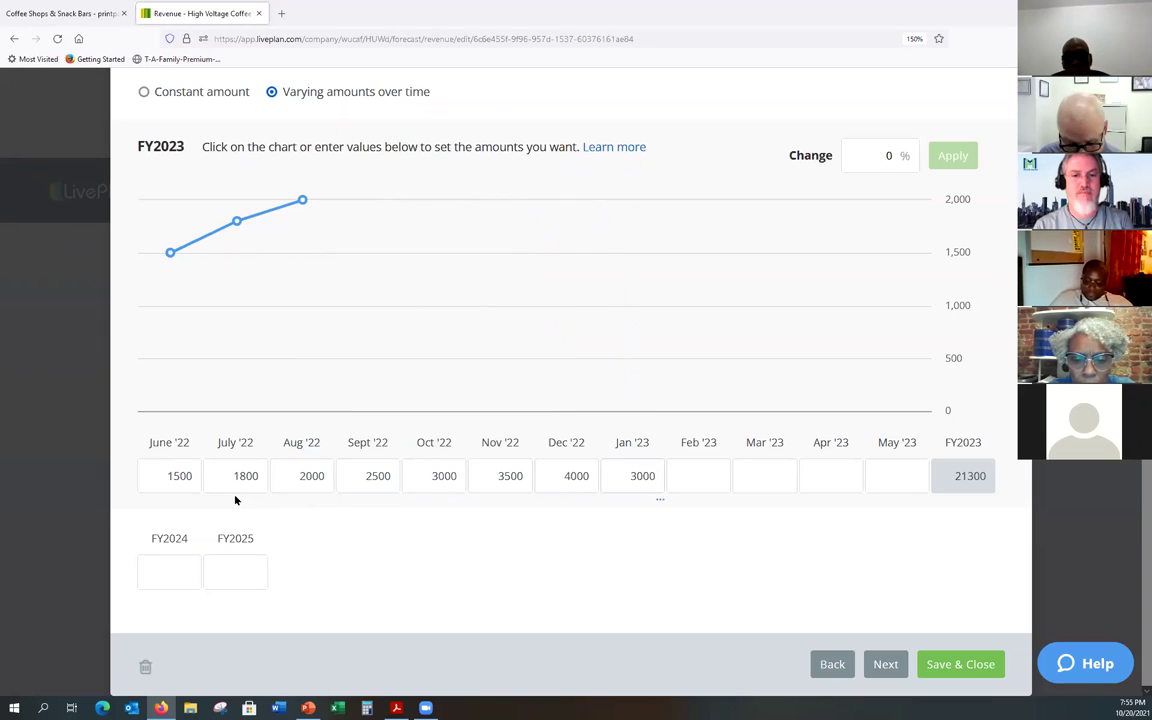
{"action": "key", "text": "Tab"}
{"action": "type", "text": "35000"}
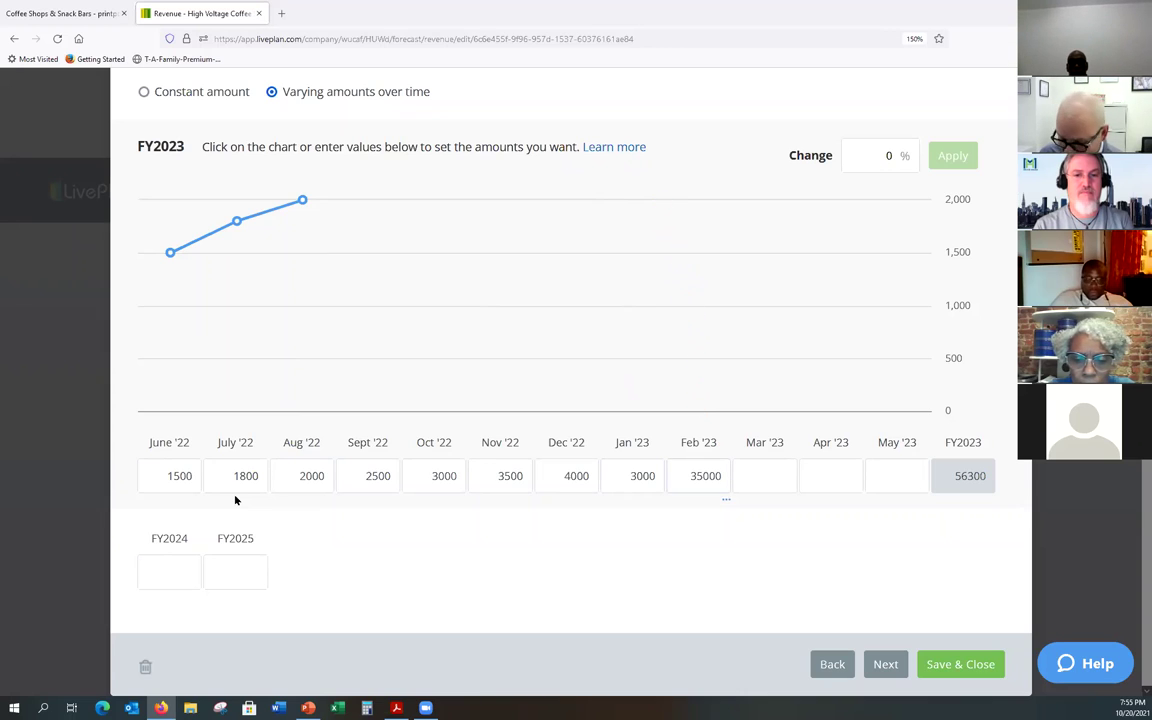
{"action": "key", "text": "BackSpace"}
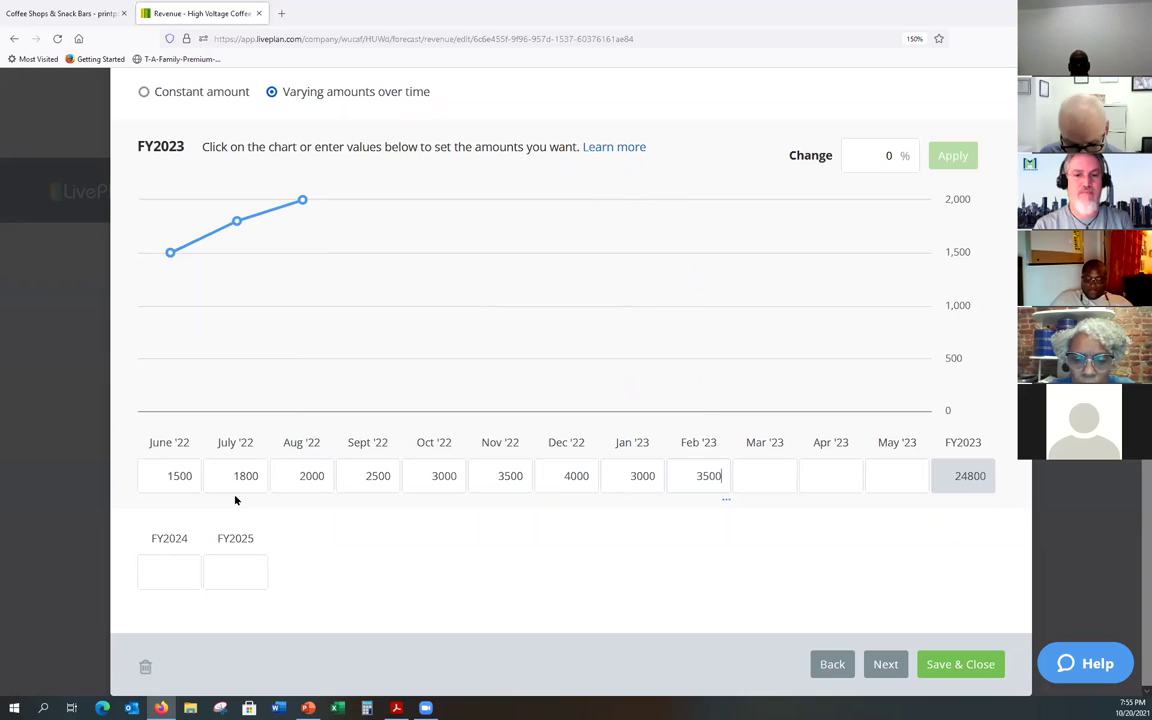
{"action": "key", "text": "Tab"}
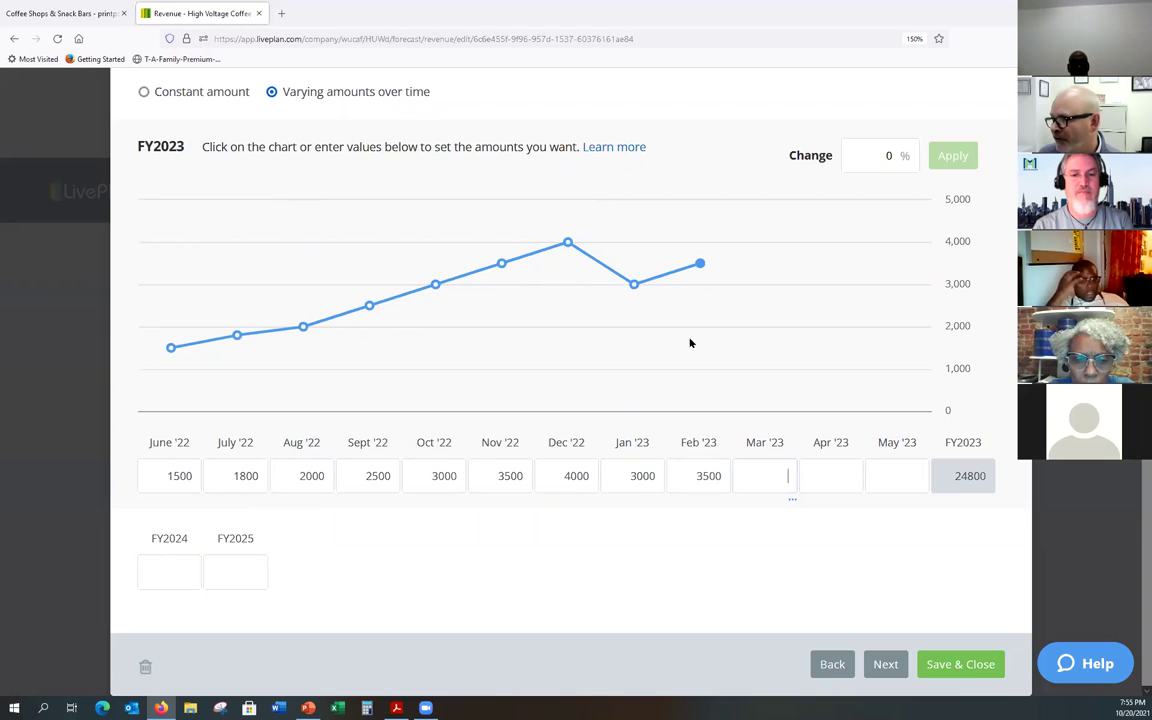
- Plot March '23 unit sales on the chart, lower the point to about 2440, and set the month's value to 2500
{"action": "left_click", "coordinate": [747, 265]}
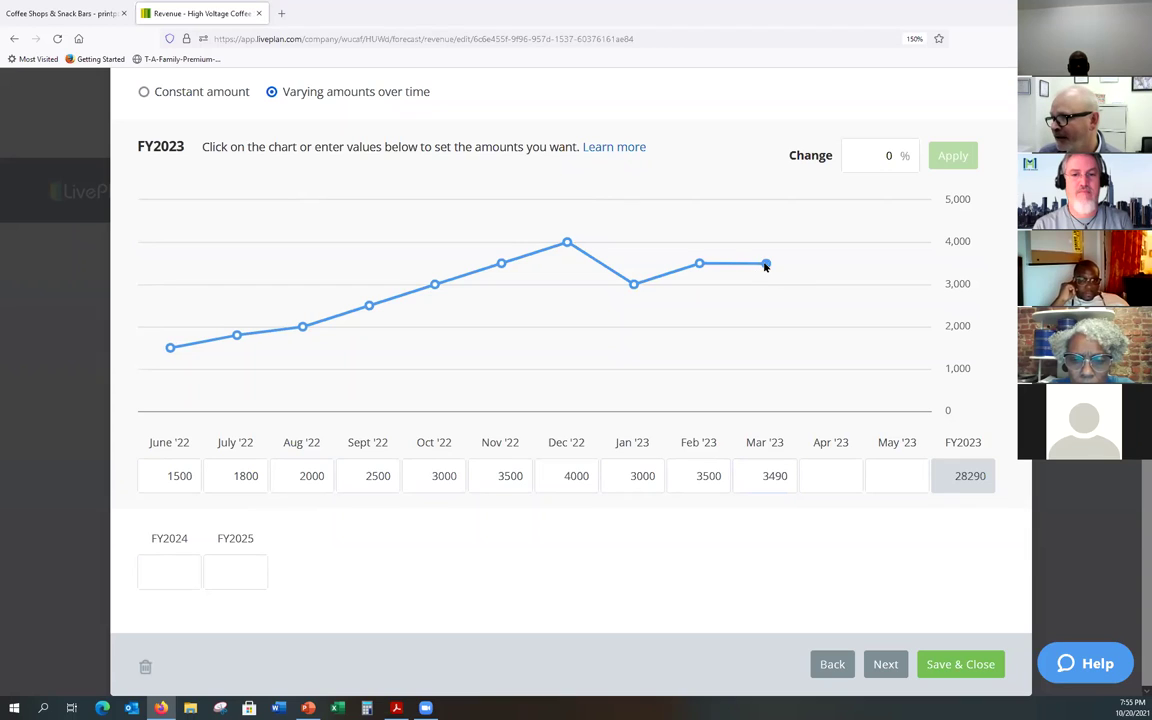
{"action": "left_click_drag", "start_coordinate": [765, 265], "coordinate": [766, 312]}
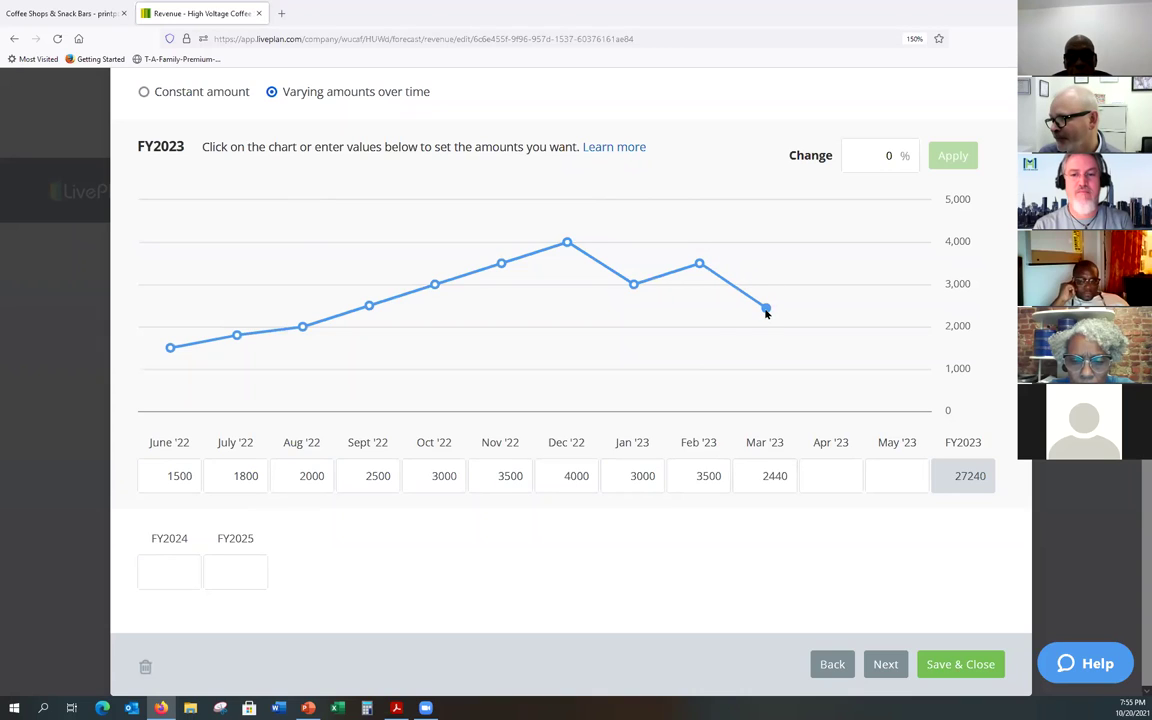
{"action": "double_click", "coordinate": [767, 478]}
{"action": "key", "text": "BackSpace"}
{"action": "type", "text": "250"}
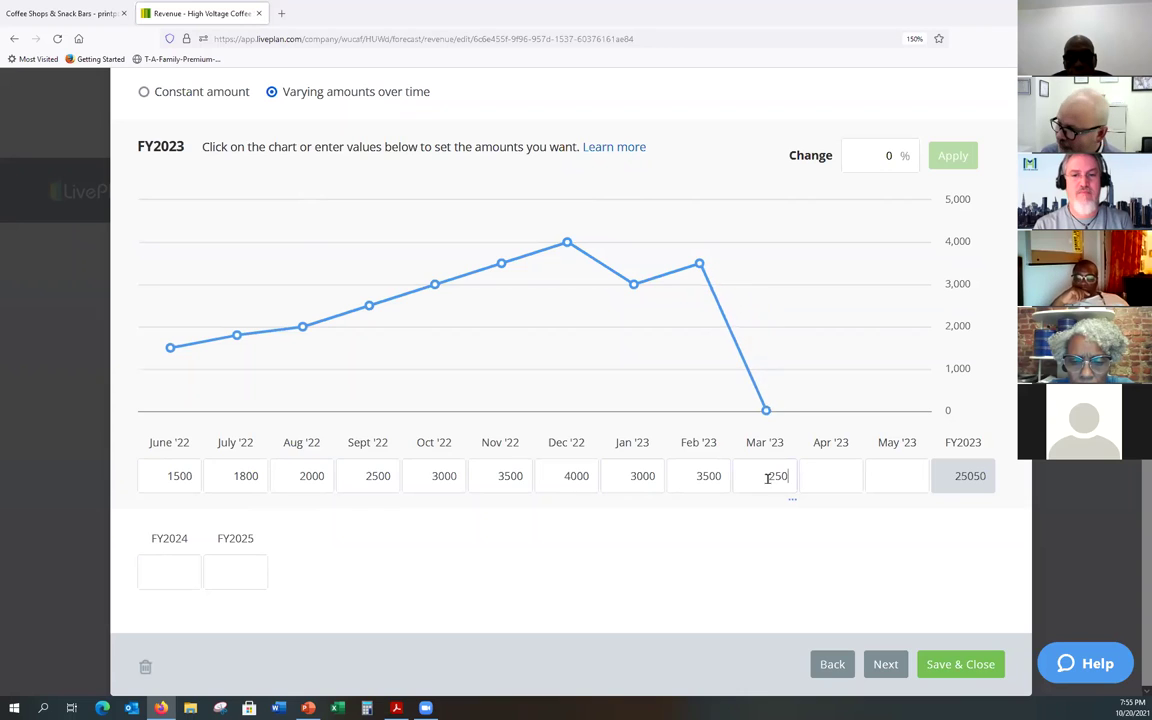
{"action": "type", "text": "0"}
{"action": "key", "text": "Tab"}
- Set the April '23 unit sales to 2600 and leave the May '23 entry cleared
{"action": "type", "text": "2"}
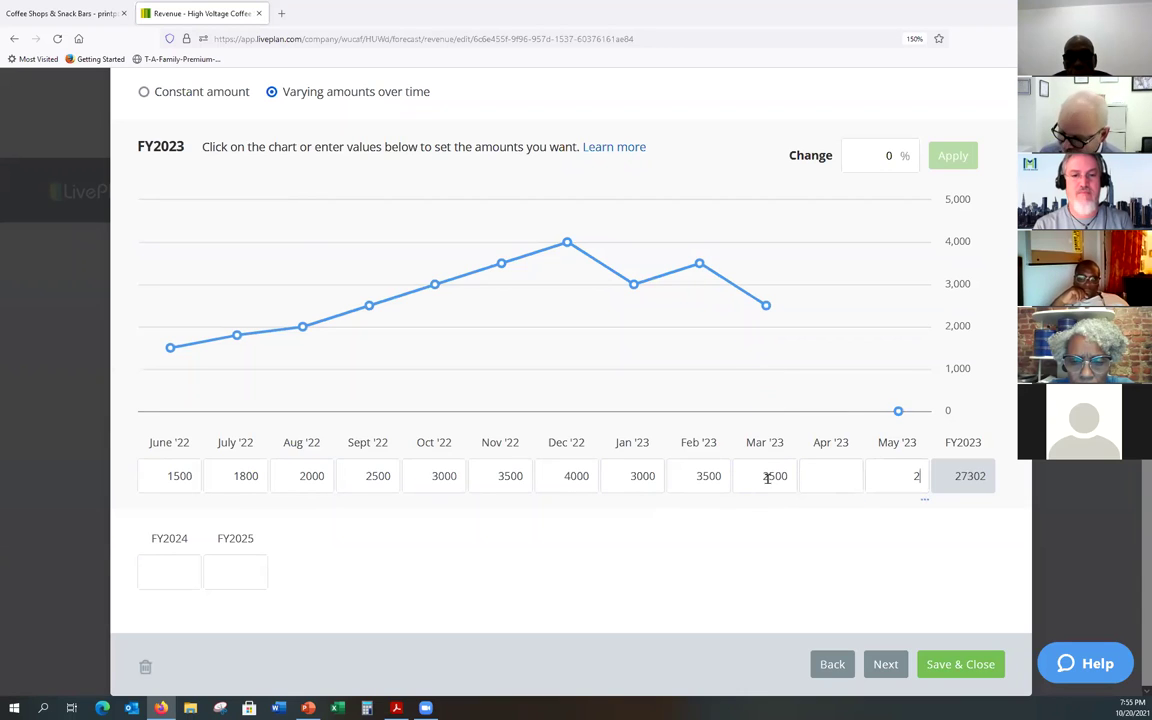
{"action": "left_click", "coordinate": [814, 473]}
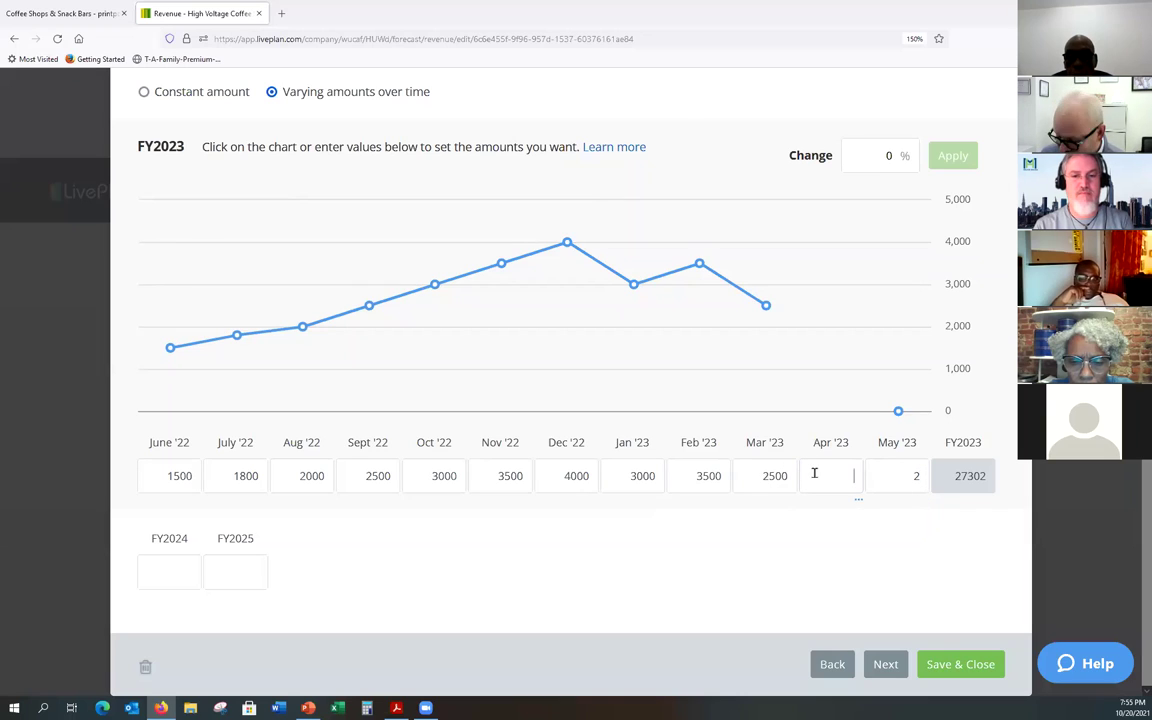
{"action": "left_click", "coordinate": [905, 475]}
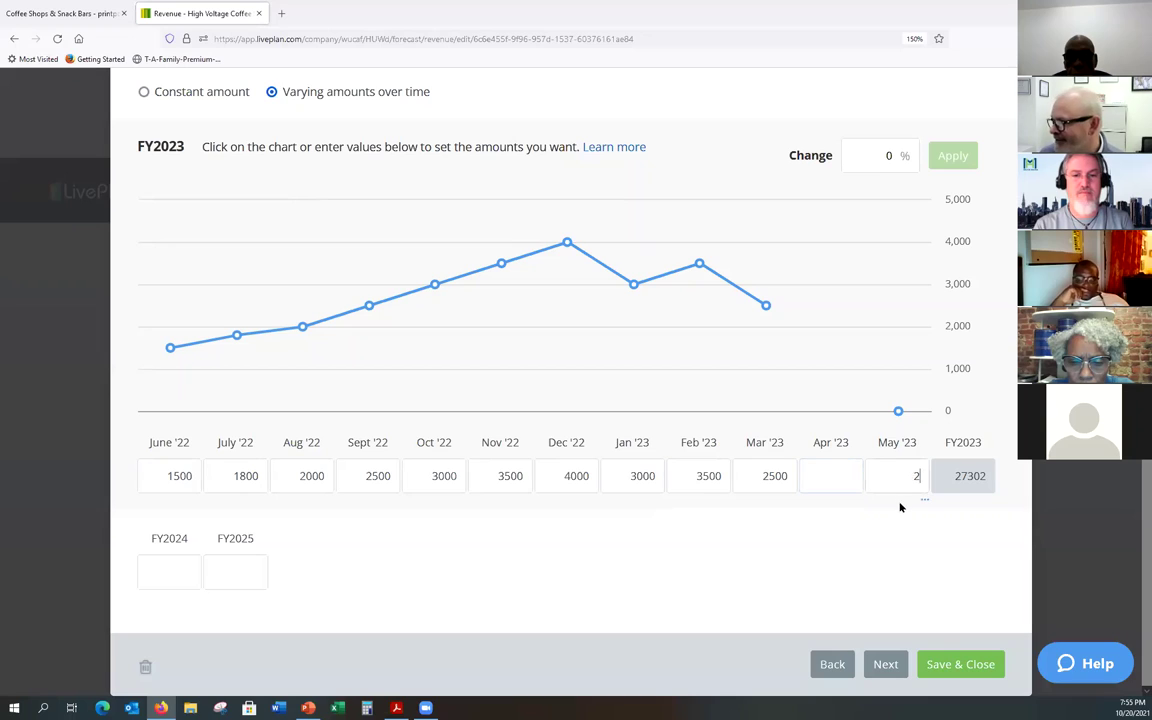
{"action": "key", "text": "BackSpace"}
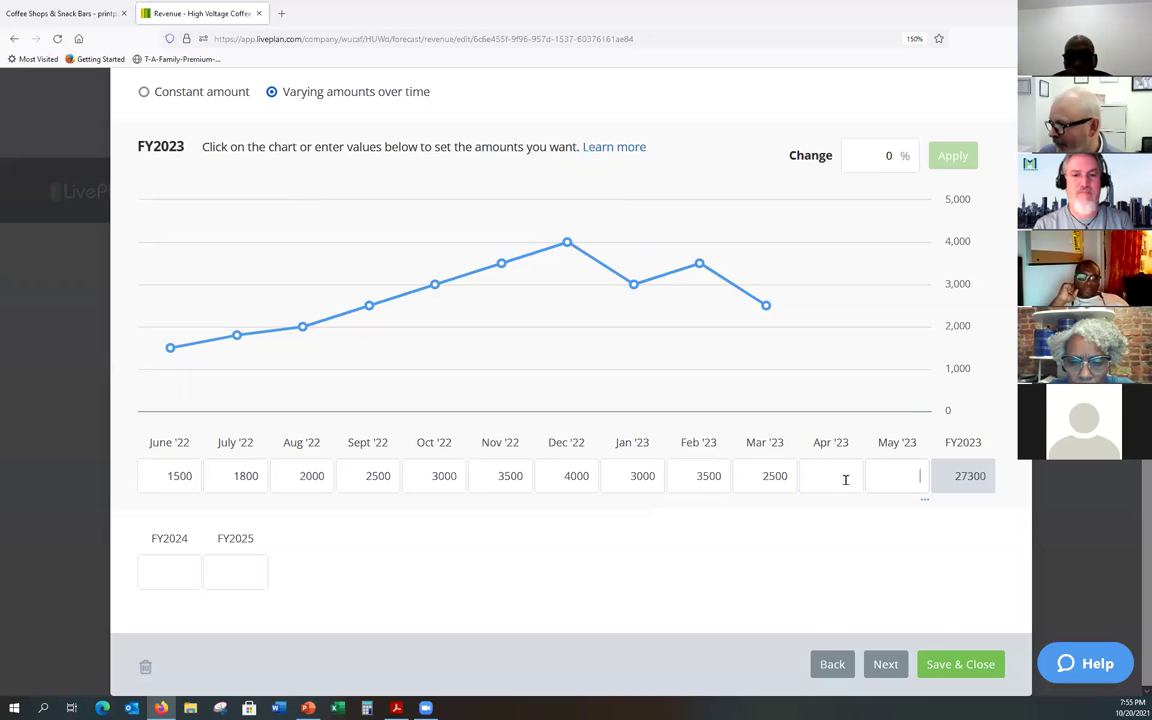
{"action": "type", "text": "2600"}
{"action": "key", "text": "Tab"}
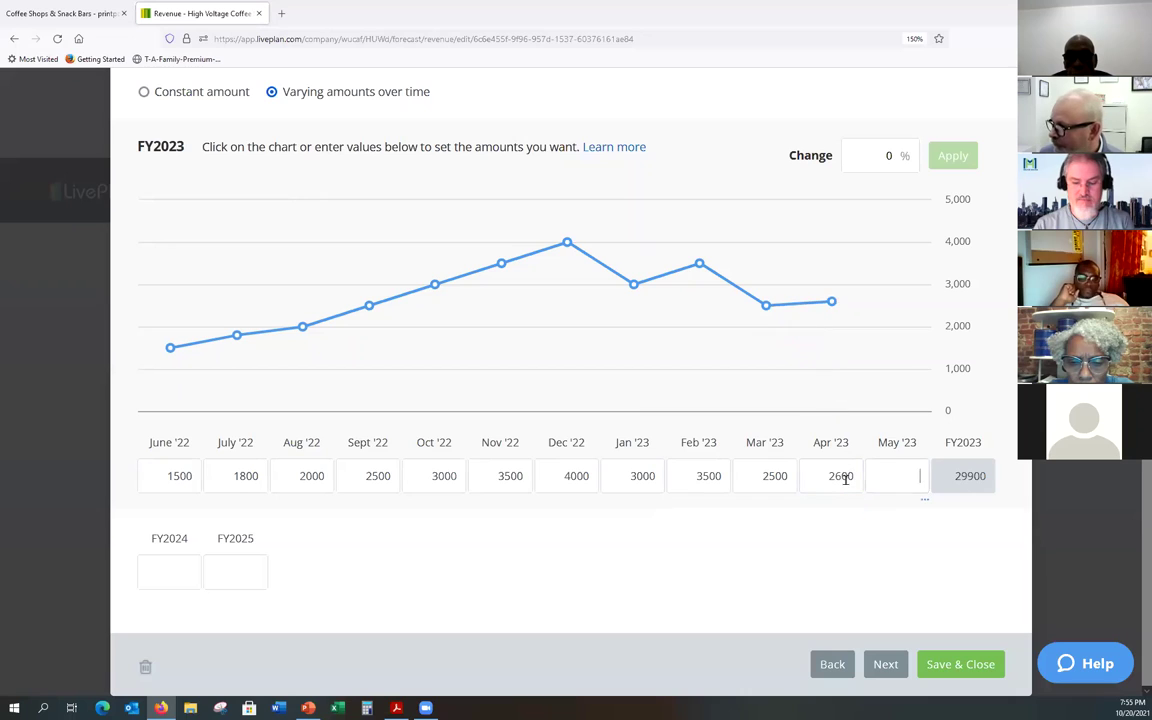
- Set the Coffee unit sales to 2650 for May '23, 35000 for FY2024 and 36500 for FY2025, and save the stream with its existing prices
{"action": "type", "text": "2650"}
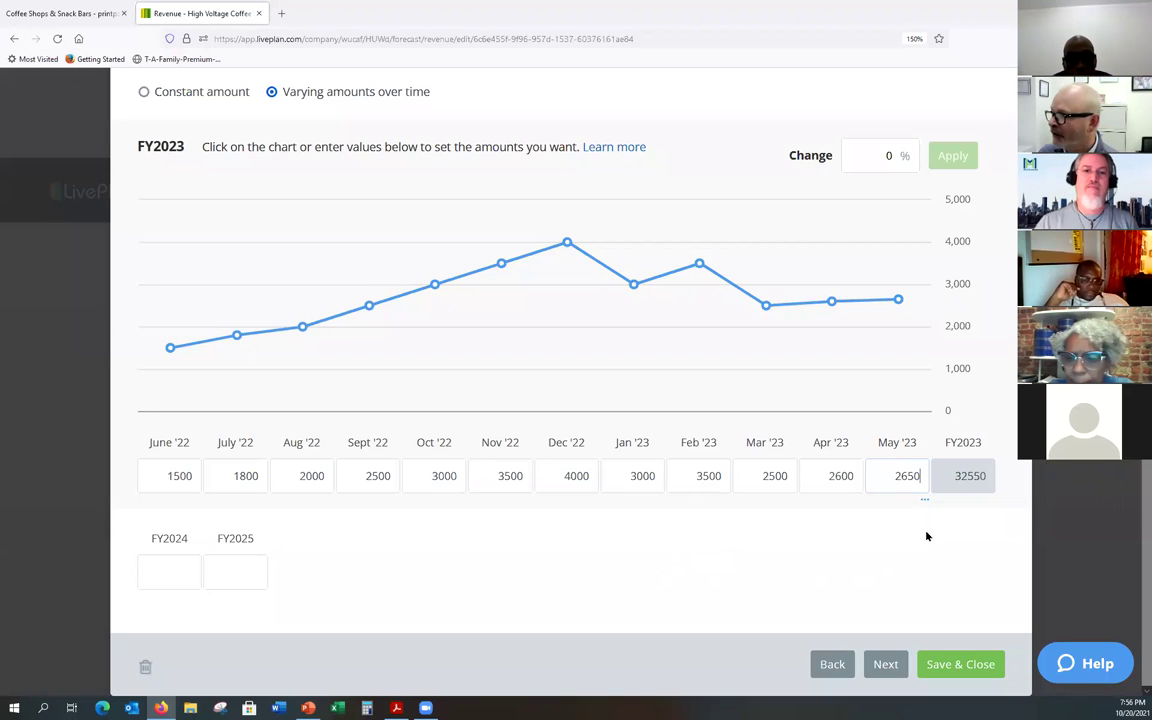
{"action": "left_click", "coordinate": [192, 571]}
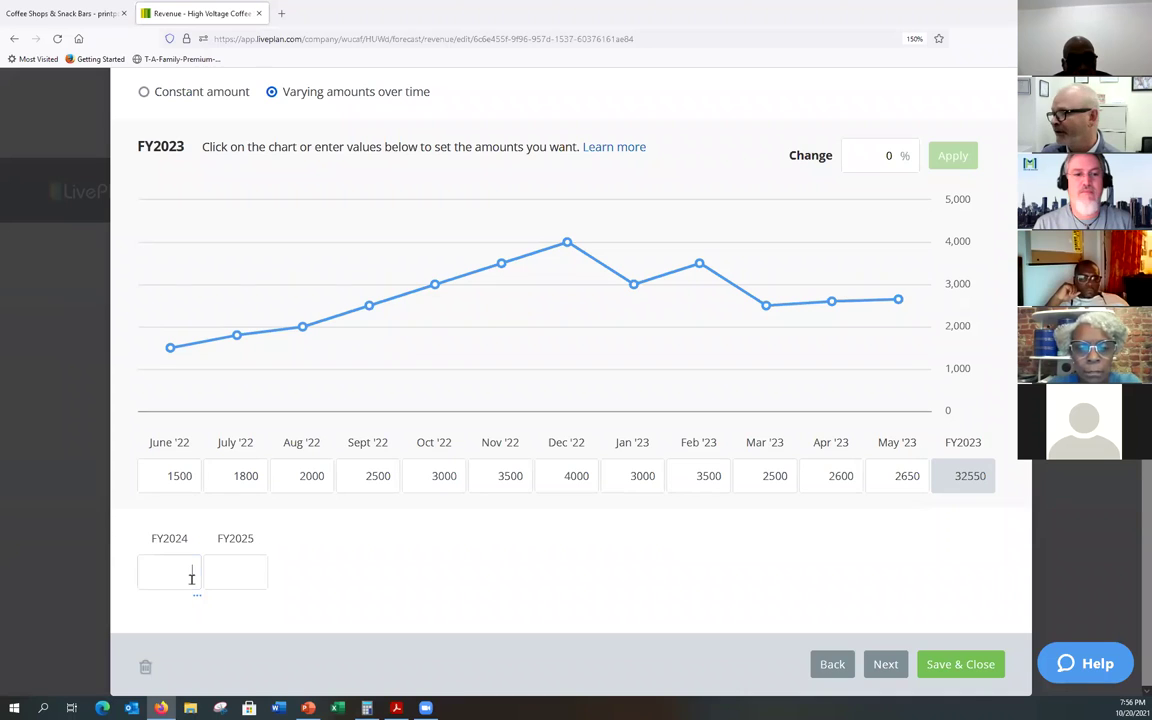
{"action": "type", "text": "35"}
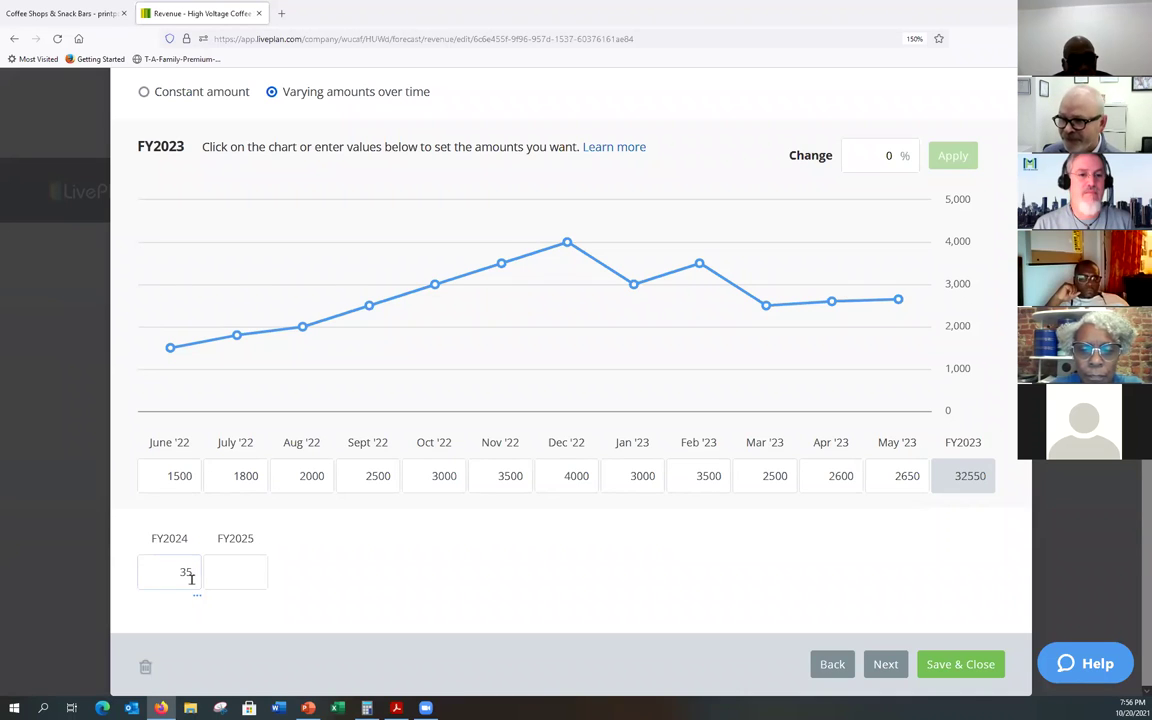
{"action": "type", "text": "000"}
{"action": "key", "text": "Tab"}
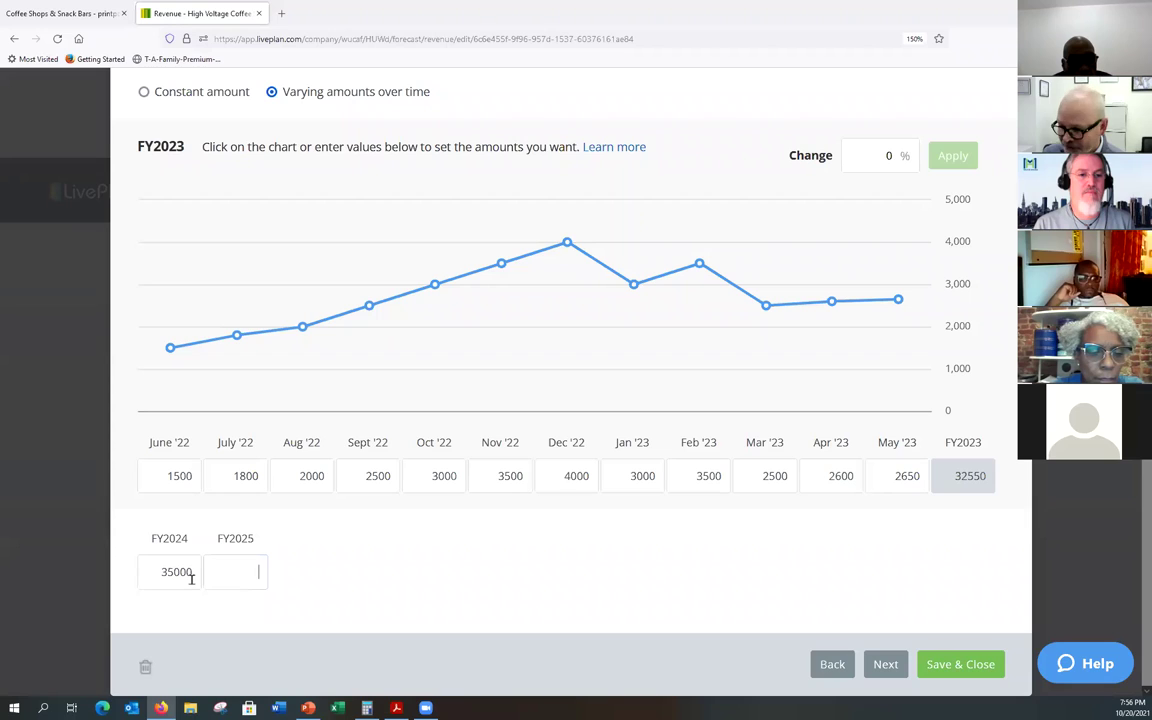
{"action": "type", "text": "36500"}
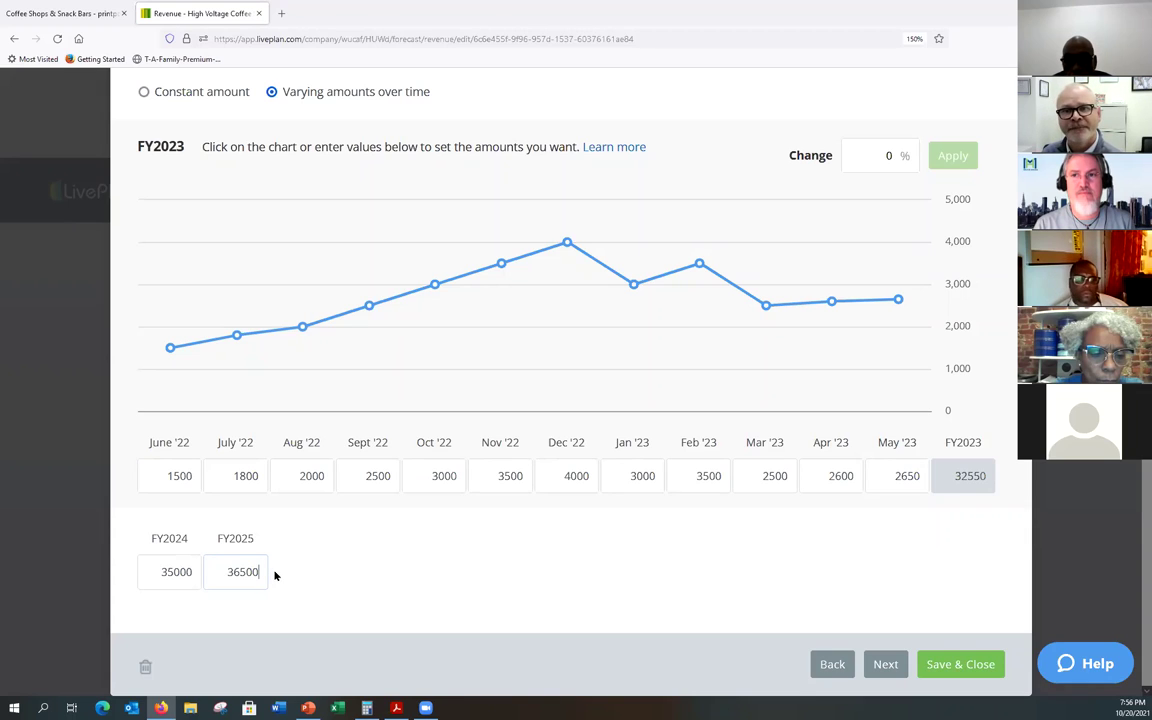
{"action": "left_click", "coordinate": [886, 665]}
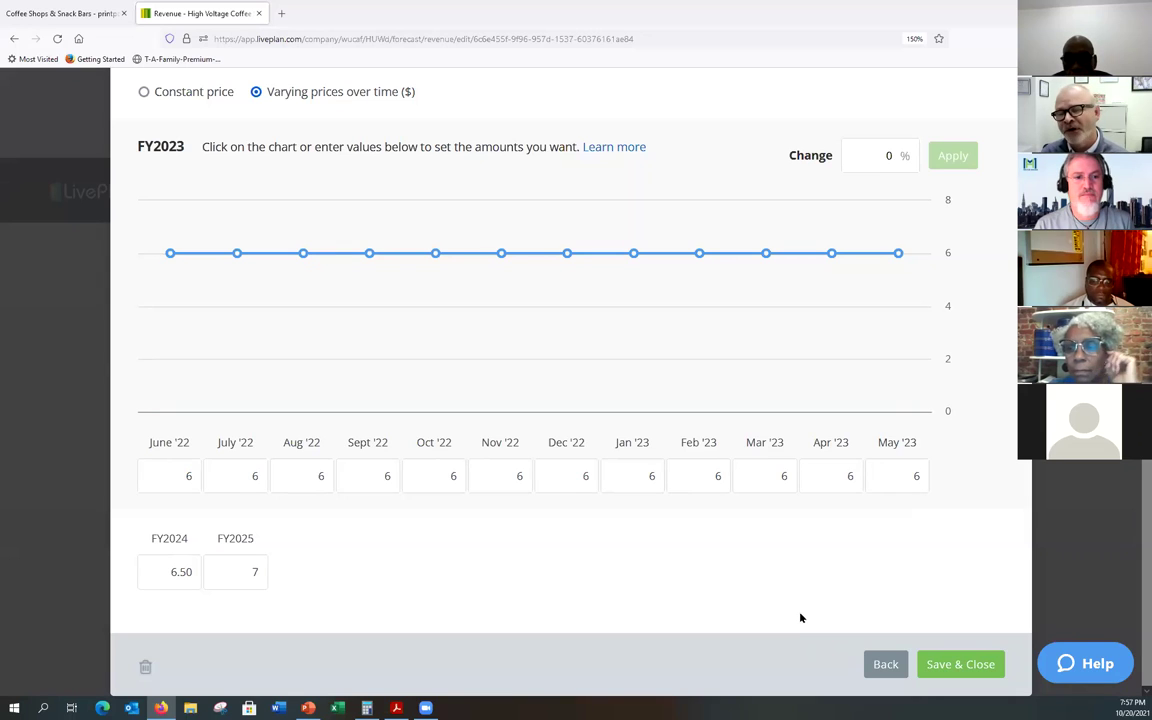
{"action": "left_click", "coordinate": [962, 674]}
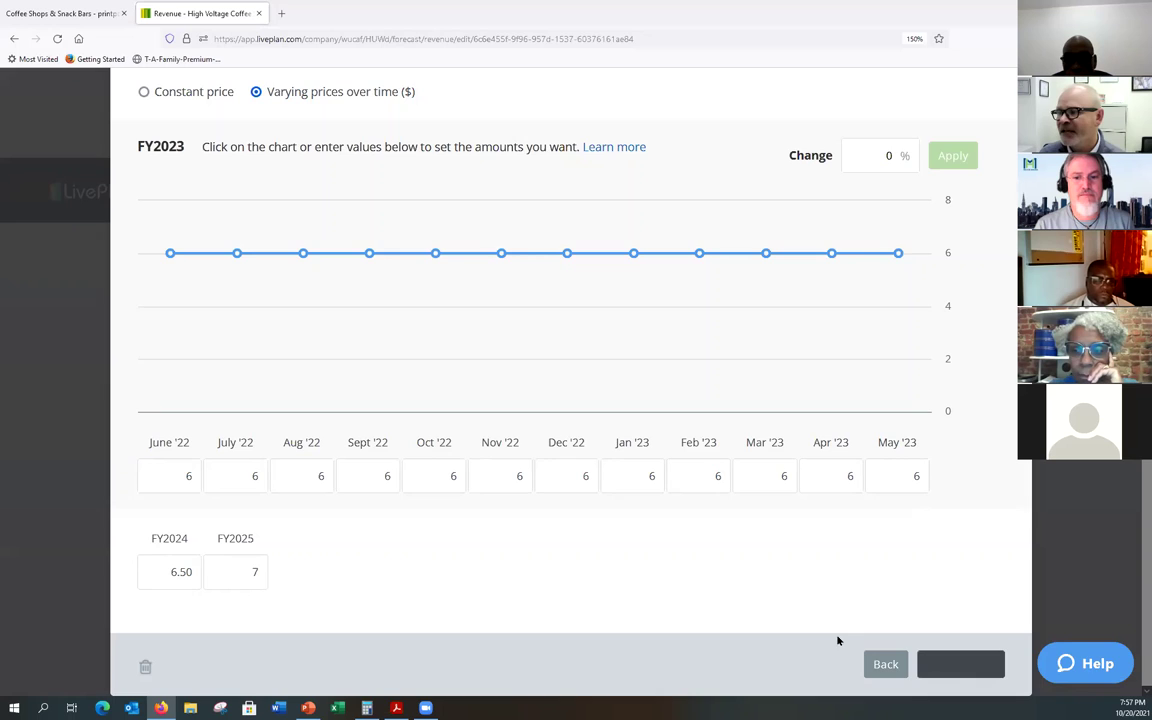
- Review the monthly and yearly revenue charts and the forecast table of all revenue streams, including the Coffee figures and totals
{"action": "scroll", "coordinate": [77, 411], "scroll_direction": "down", "scroll_amount": 5}
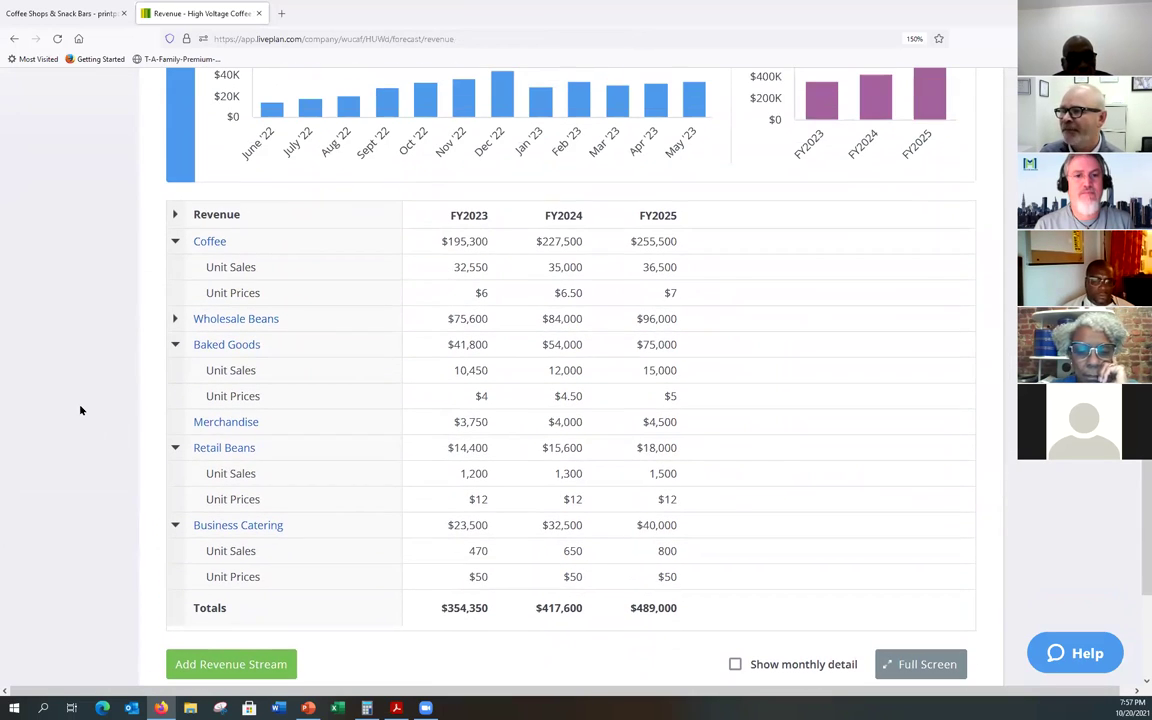
{"action": "scroll", "coordinate": [81, 410], "scroll_direction": "up", "scroll_amount": 2}
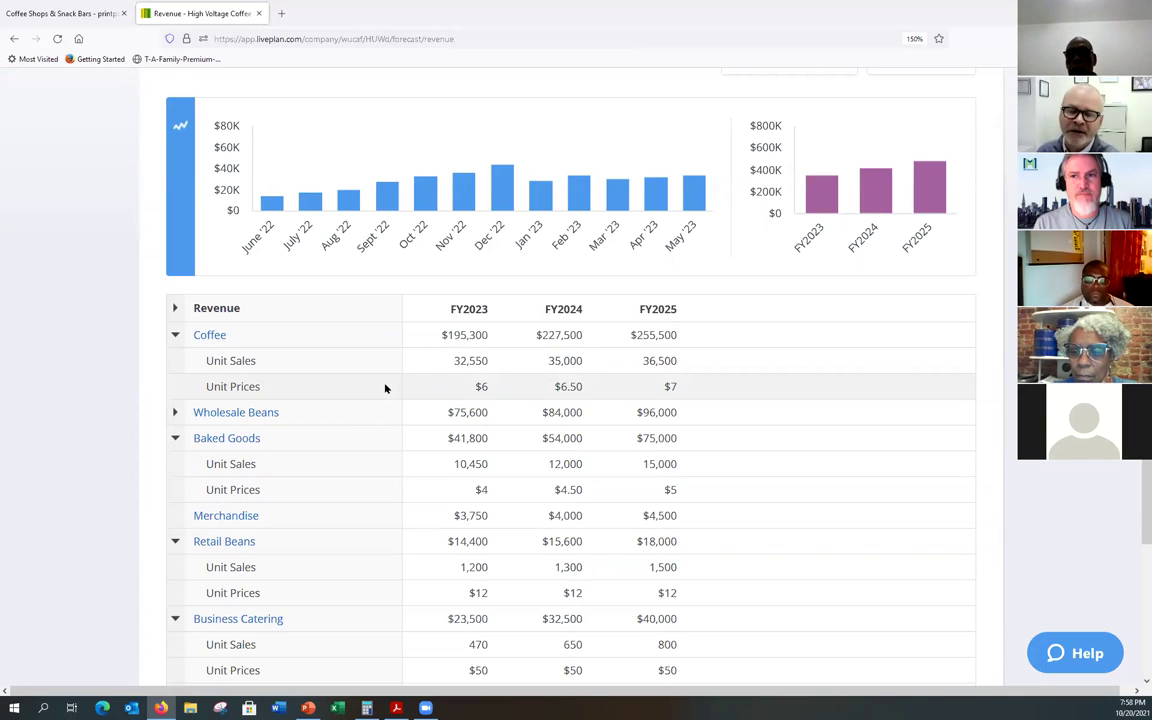
{"action": "scroll", "coordinate": [360, 496], "scroll_direction": "down", "scroll_amount": 3}
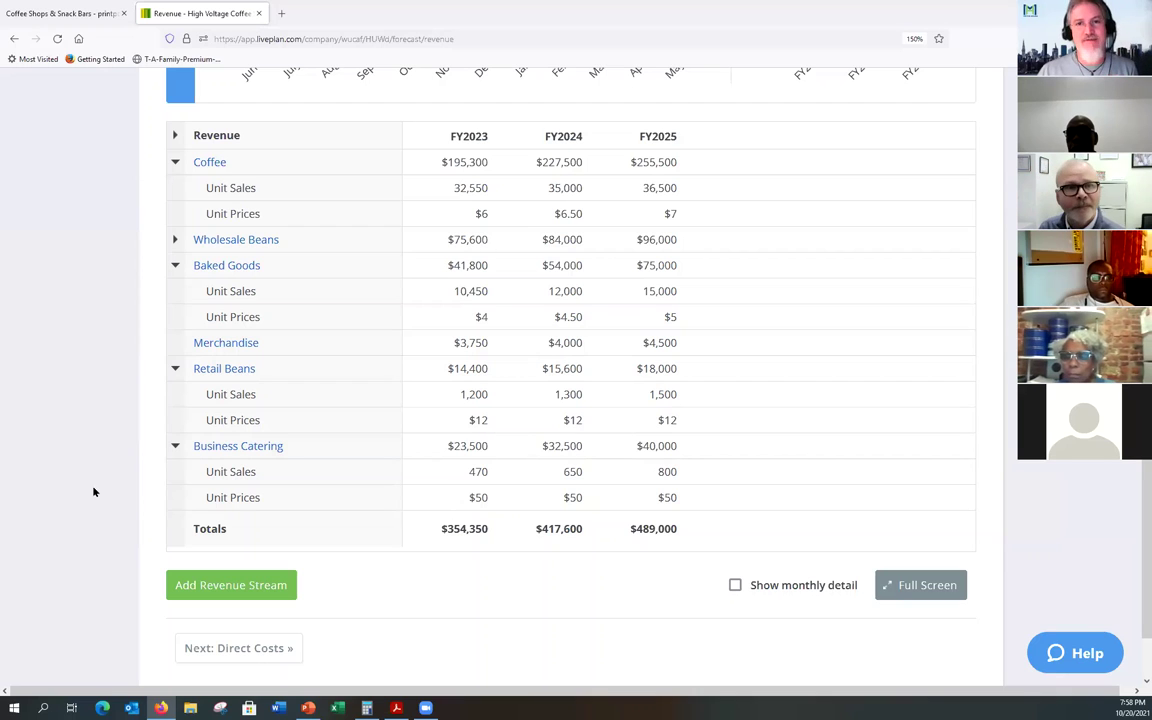
{"action": "scroll", "coordinate": [93, 491], "scroll_direction": "up", "scroll_amount": 1}
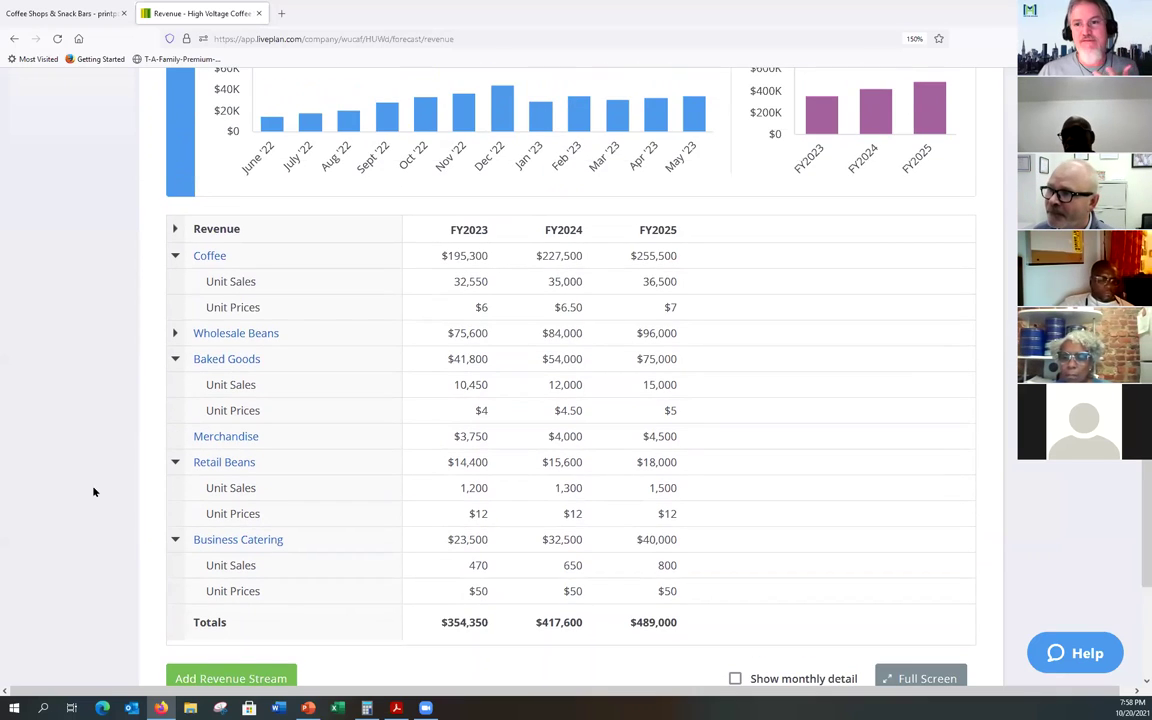
{"action": "scroll", "coordinate": [93, 491], "scroll_direction": "down", "scroll_amount": 1}
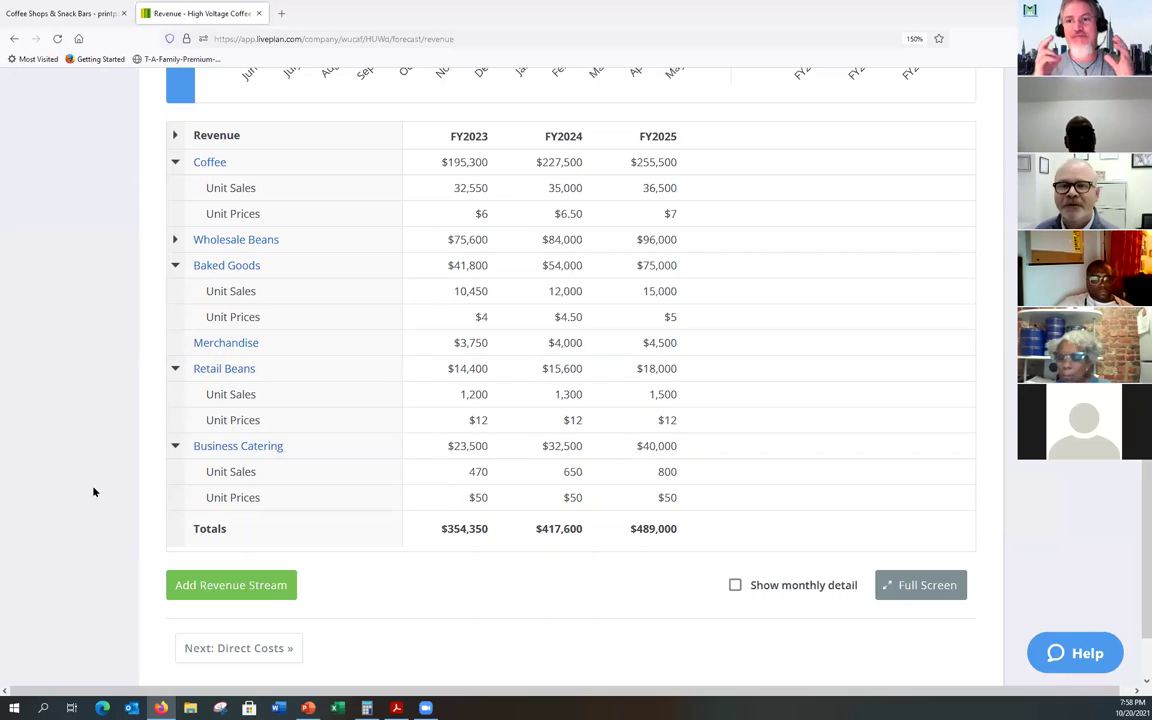
{"action": "scroll", "coordinate": [93, 491], "scroll_direction": "up", "scroll_amount": 1}
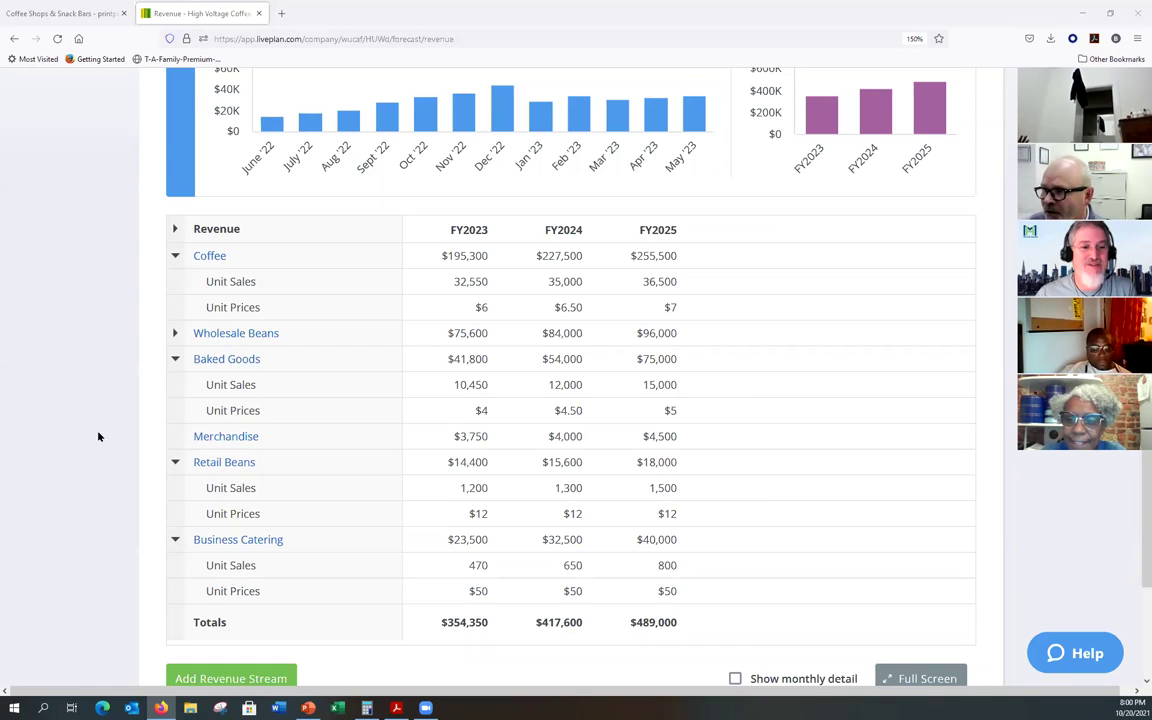
{"action": "scroll", "coordinate": [110, 499], "scroll_direction": "down", "scroll_amount": 1}
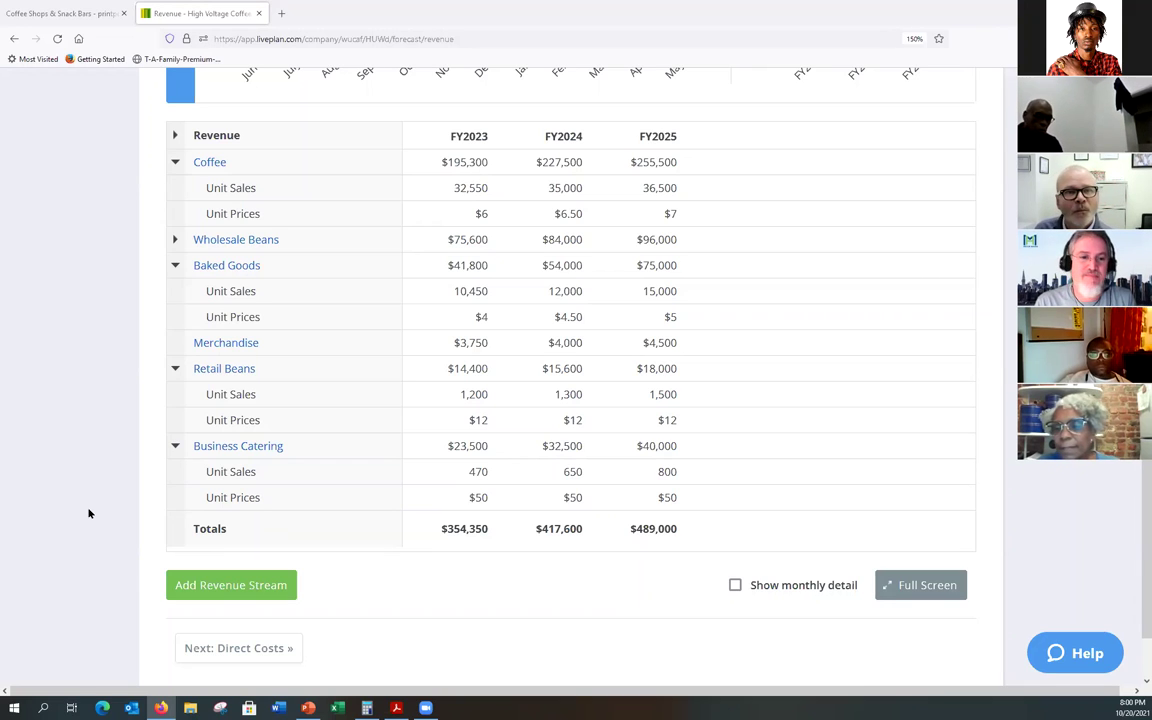
{"action": "scroll", "coordinate": [89, 512], "scroll_direction": "up", "scroll_amount": 2}
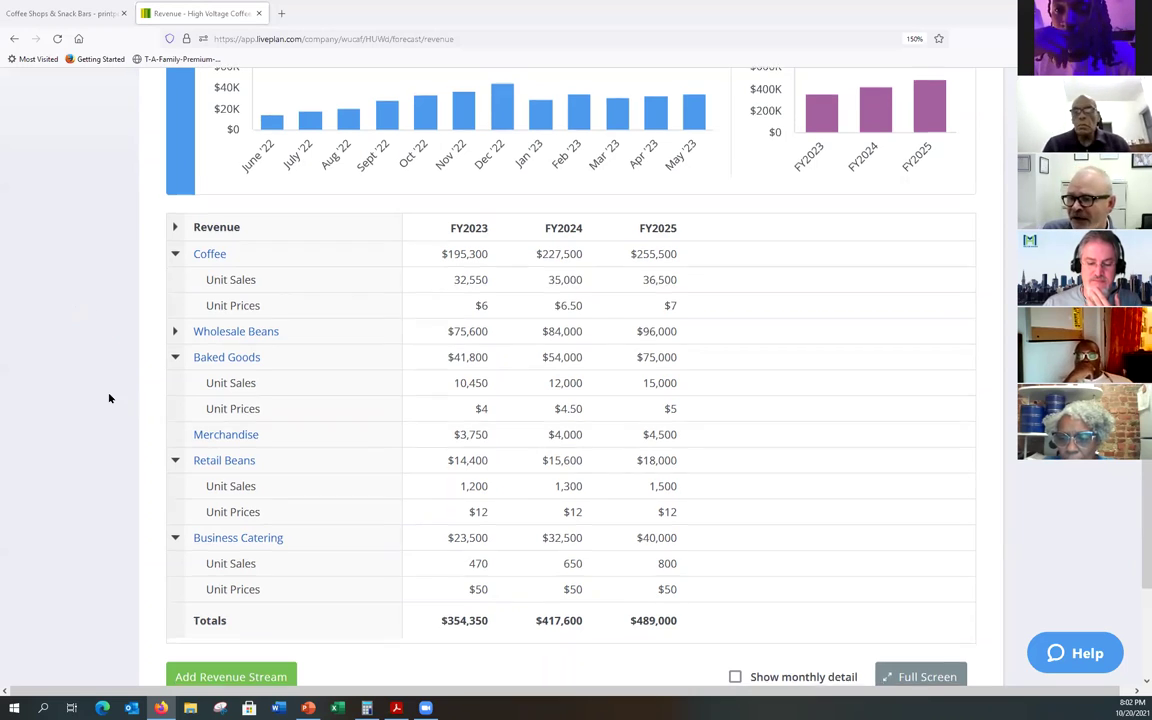
{"action": "scroll", "coordinate": [109, 396], "scroll_direction": "down", "scroll_amount": 1}
{"action": "scroll", "coordinate": [111, 454], "scroll_direction": "up", "scroll_amount": 3}
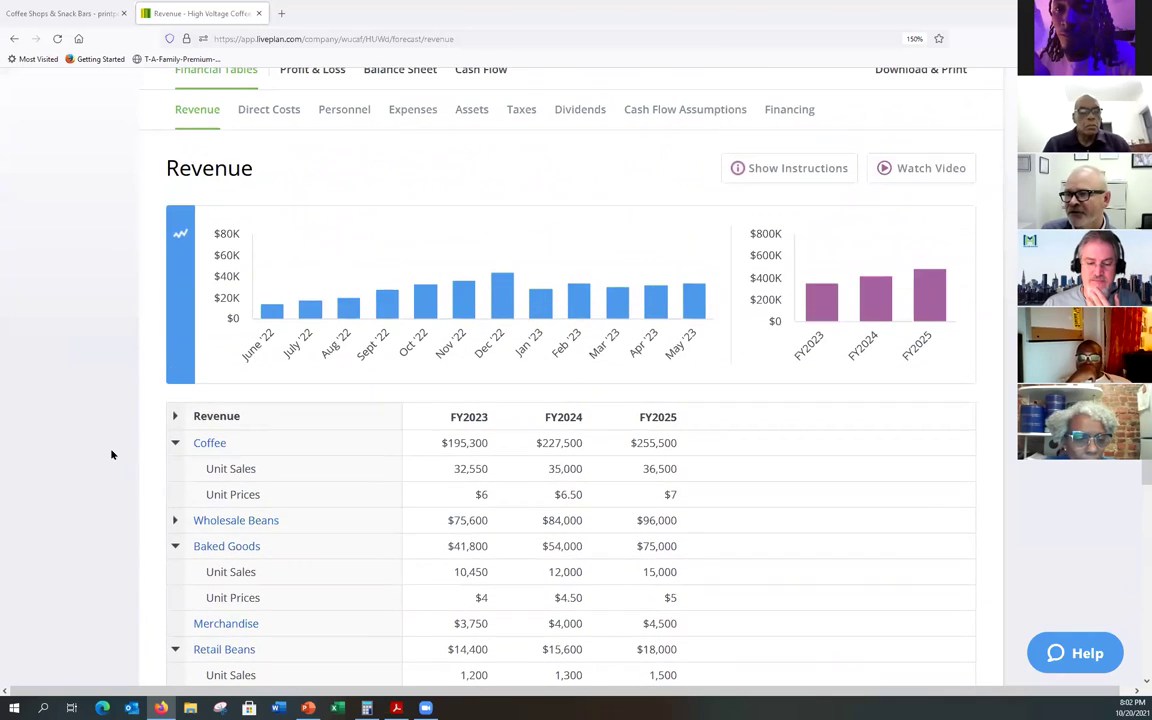
- Add a new revenue stream named Music Consulting and continue to its type selection
{"action": "scroll", "coordinate": [110, 442], "scroll_direction": "down", "scroll_amount": 4}
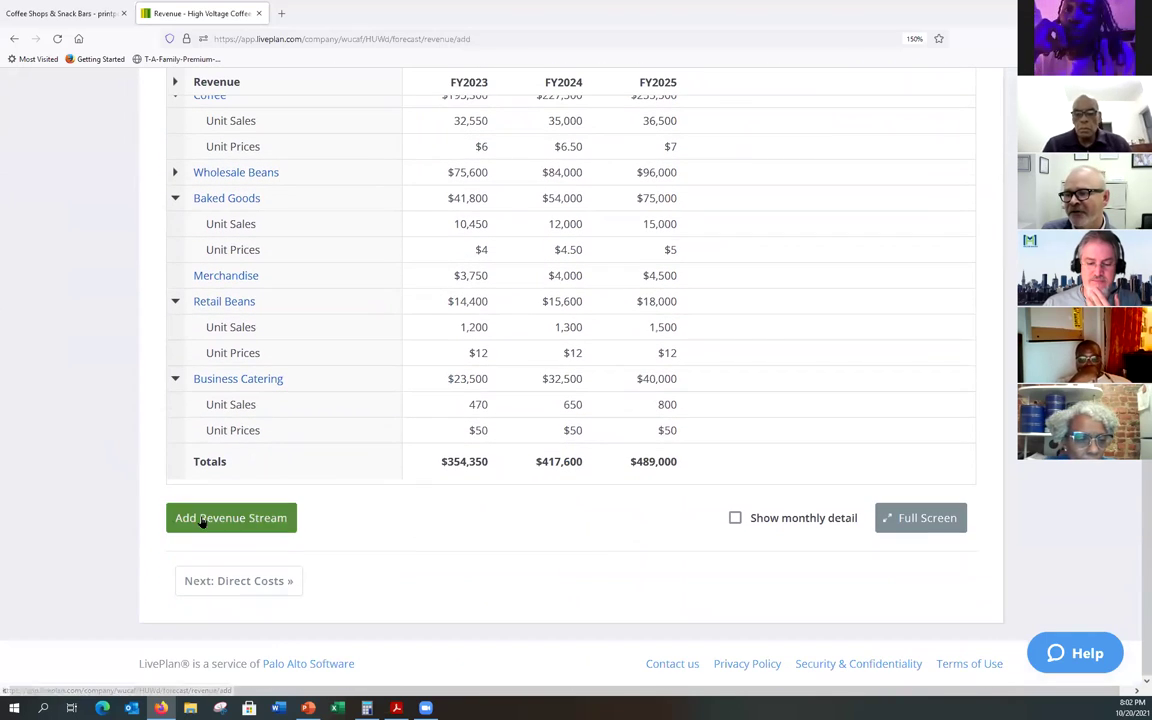
{"action": "left_click", "coordinate": [195, 516]}
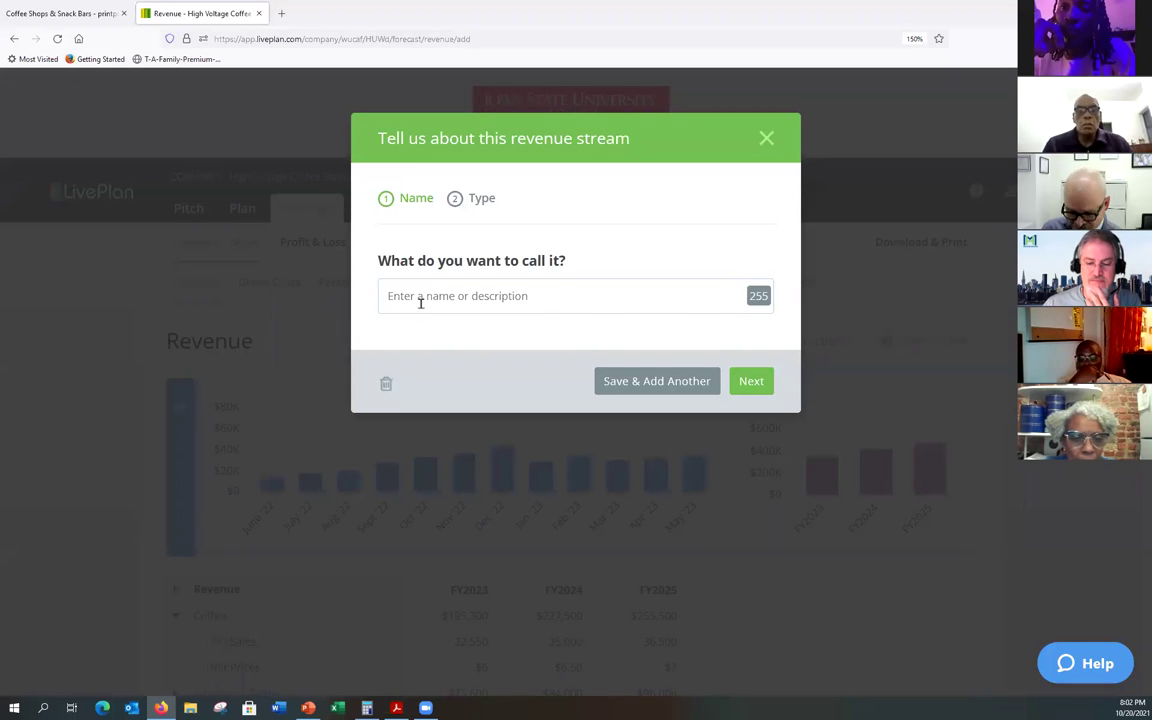
{"action": "type", "text": "Consu"}
{"action": "key", "text": "BackSpace"}
{"action": "key", "text": "BackSpace"}
{"action": "key", "text": "BackSpace"}
{"action": "key", "text": "BackSpace"}
{"action": "key", "text": "BackSpace"}
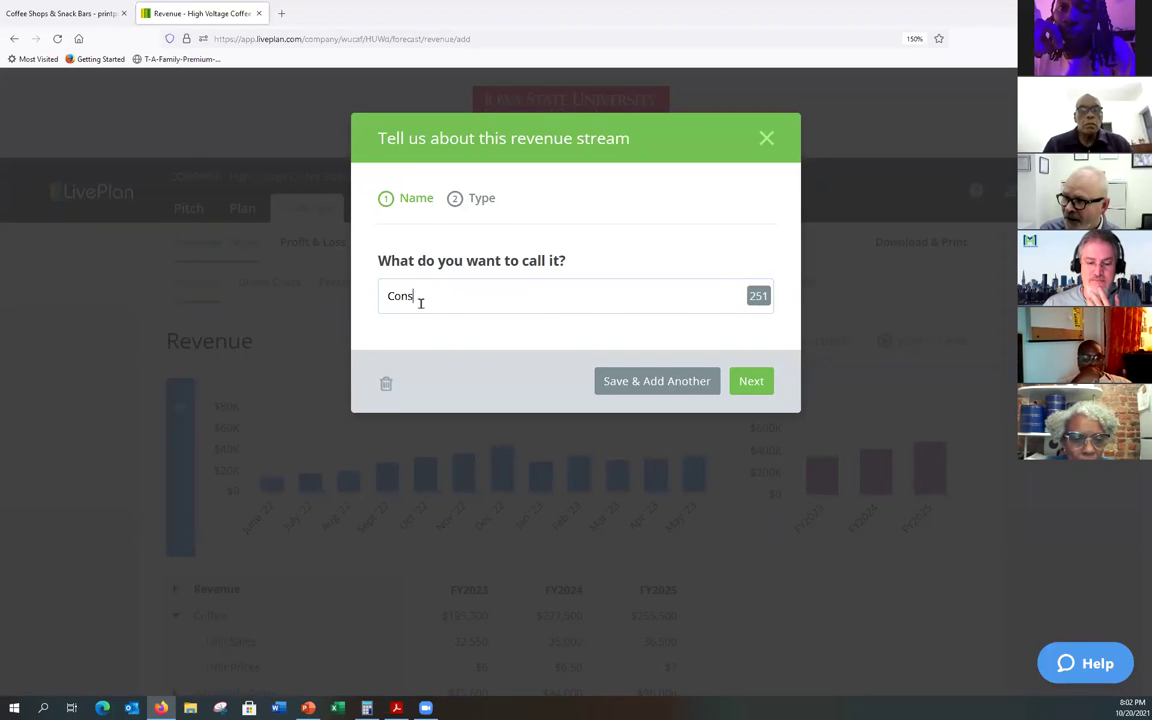
{"action": "type", "text": "Music"}
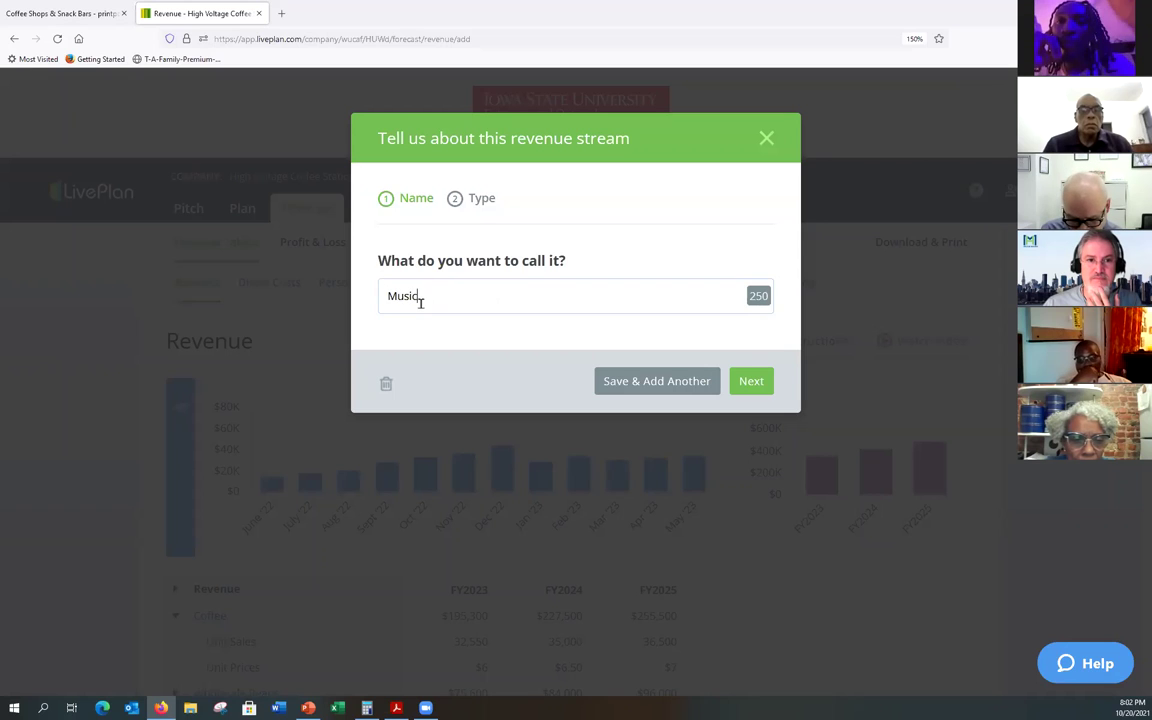
{"action": "type", "text": " Consulting"}
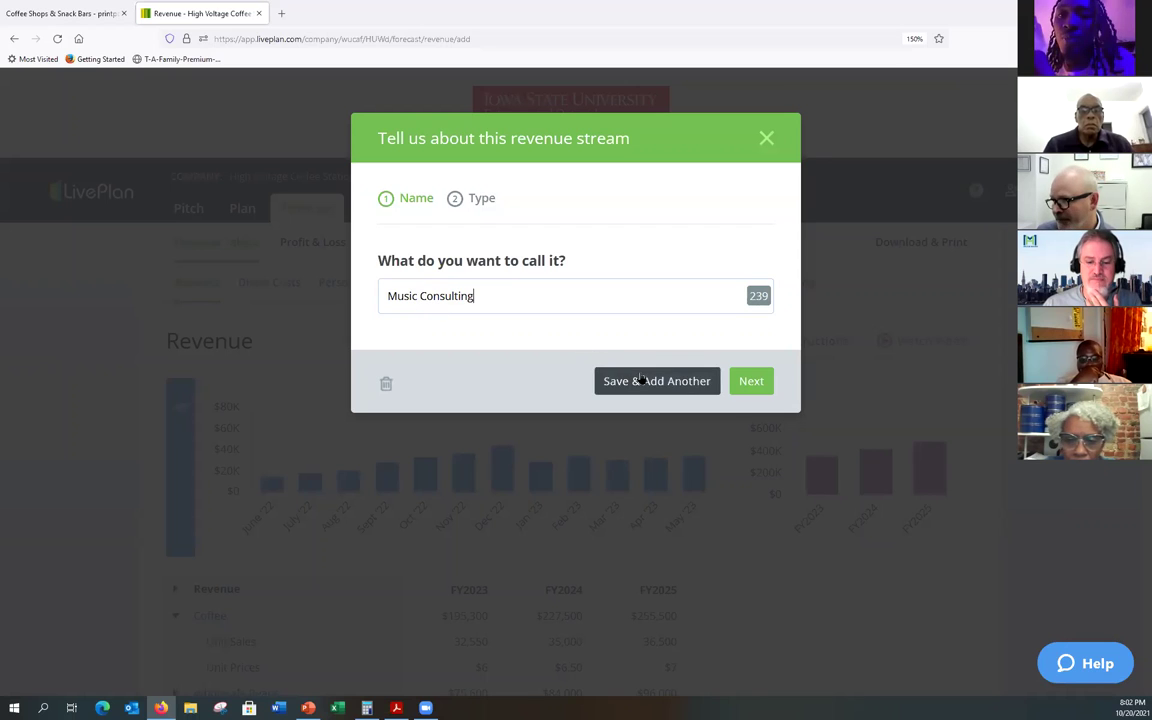
{"action": "left_click", "coordinate": [758, 389]}
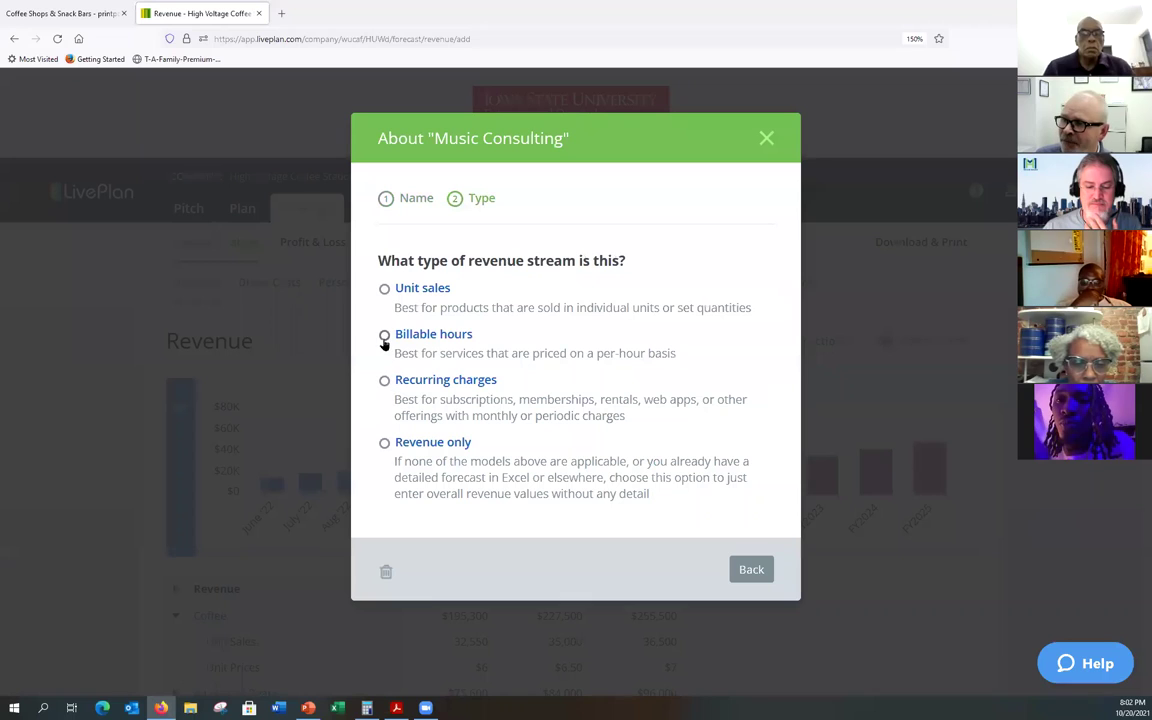
- Make Music Consulting a billable hours stream with varying amounts over time
{"action": "left_click", "coordinate": [384, 337]}
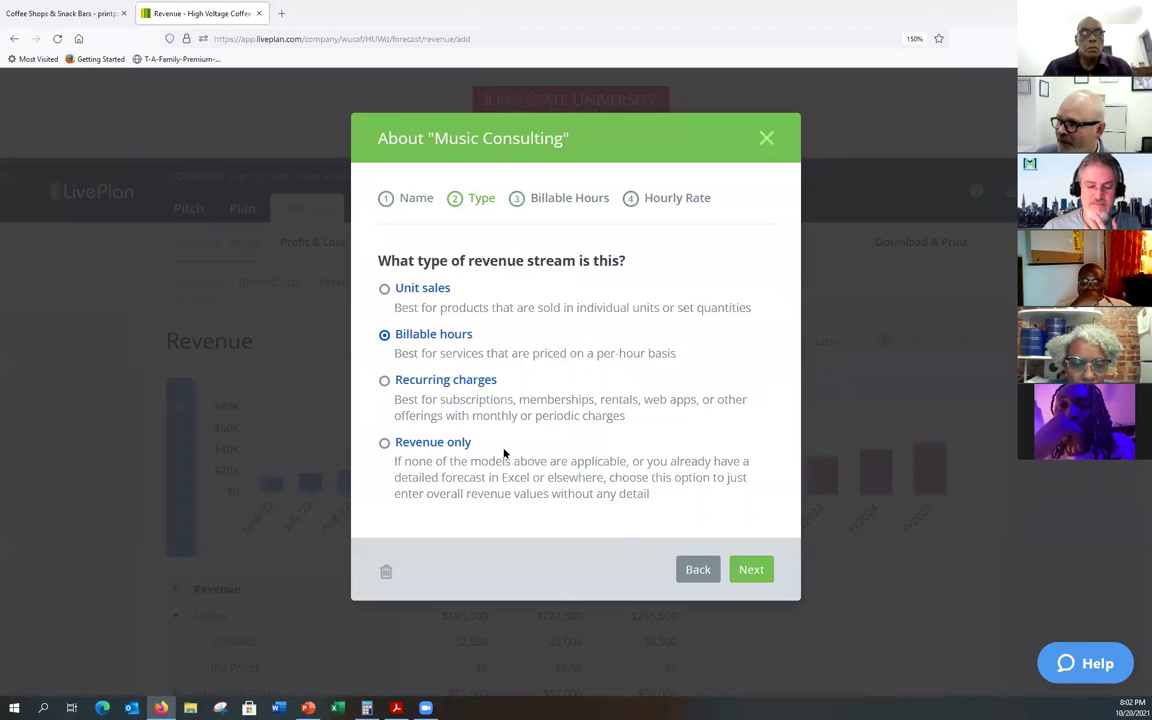
{"action": "left_click", "coordinate": [748, 569]}
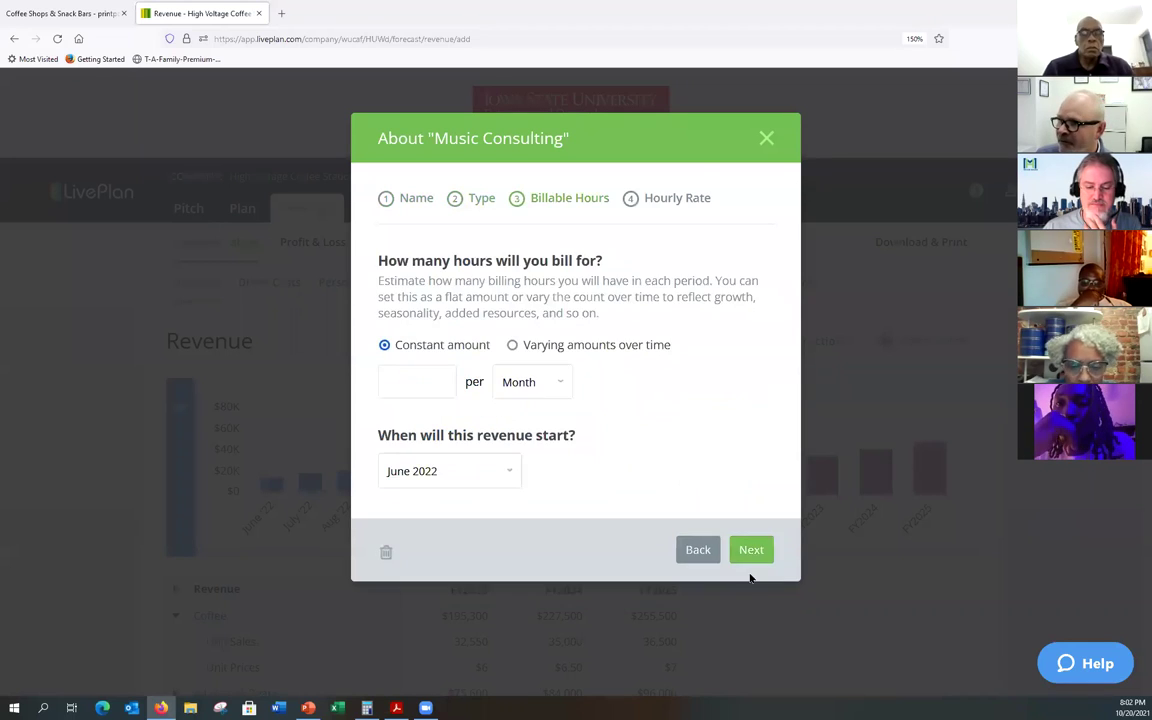
{"action": "left_click", "coordinate": [512, 346]}
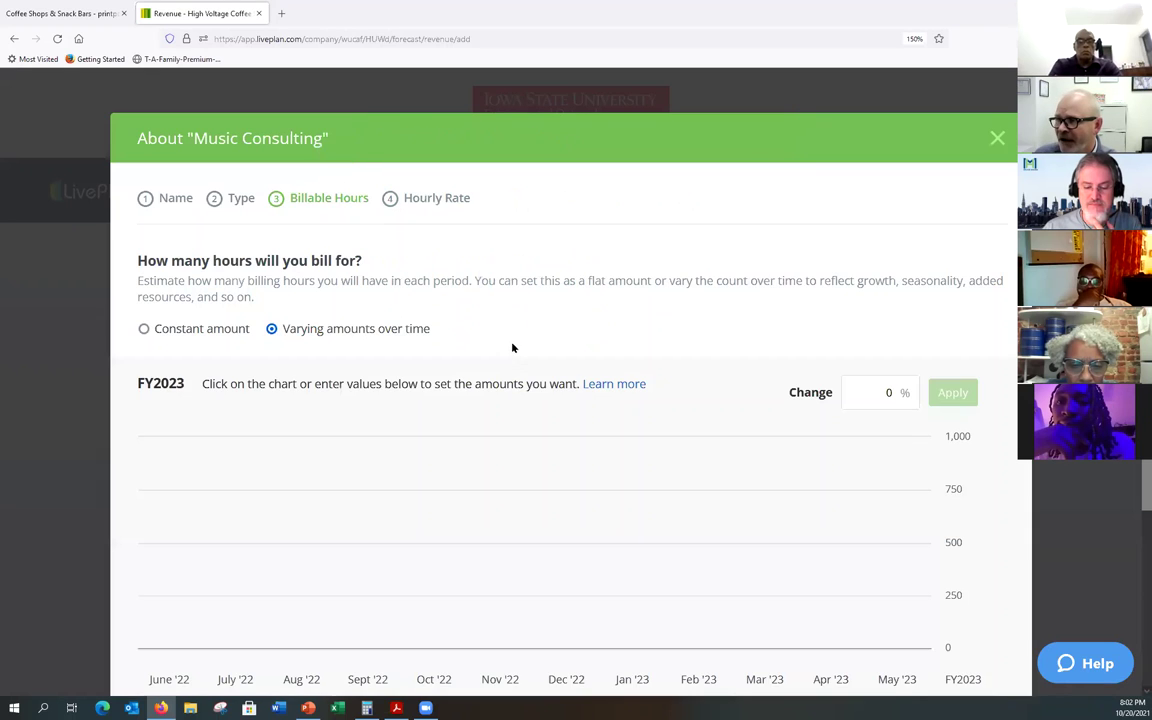
- Set the Music Consulting billable hours to 5 for June '22 and fill the same value across the remaining periods
{"action": "scroll", "coordinate": [353, 376], "scroll_direction": "down", "scroll_amount": 3}
{"action": "left_click", "coordinate": [153, 475]}
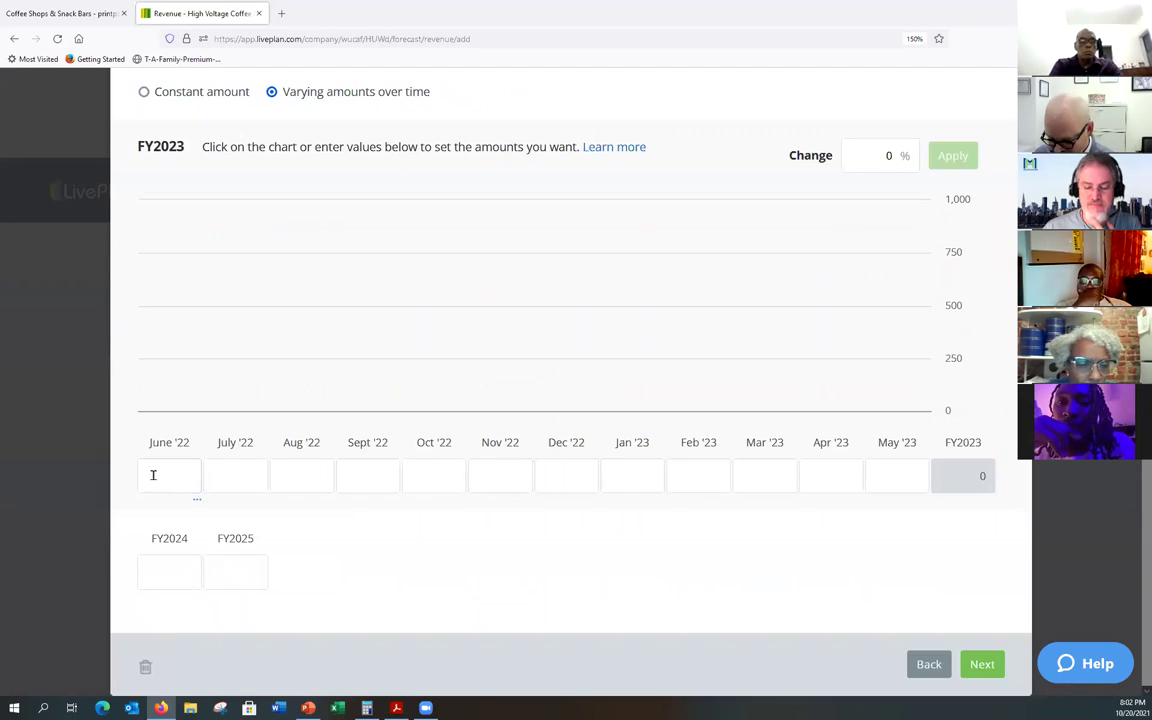
{"action": "type", "text": "5"}
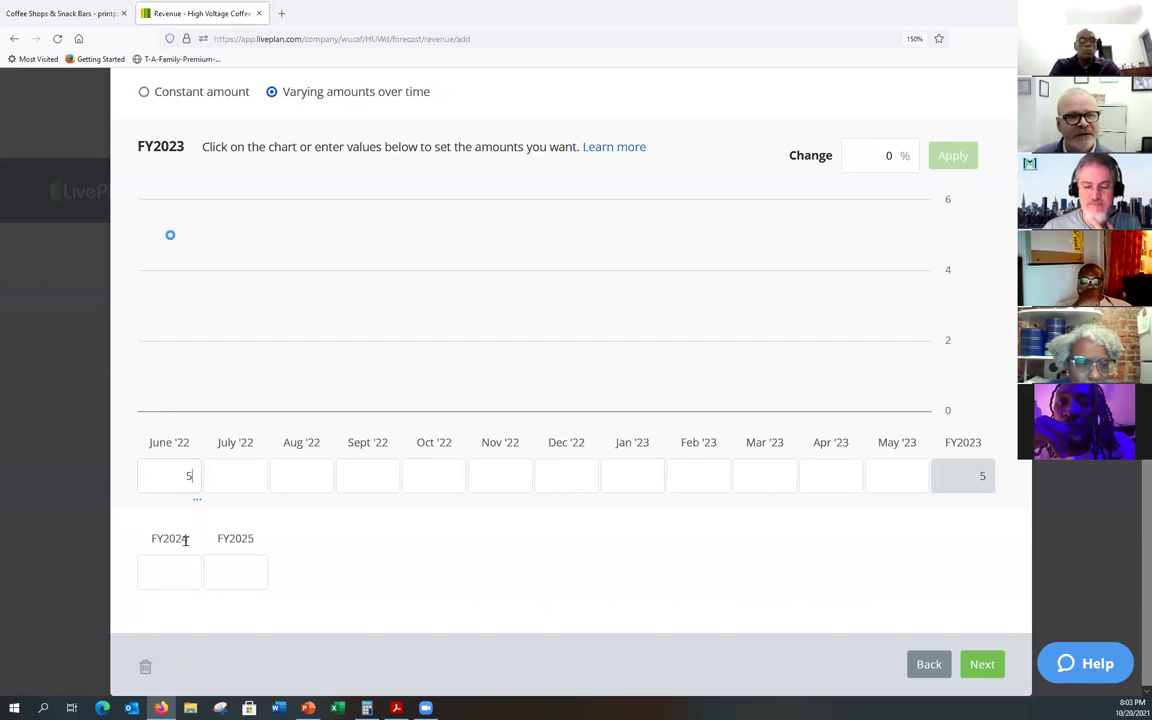
{"action": "left_click", "coordinate": [197, 503]}
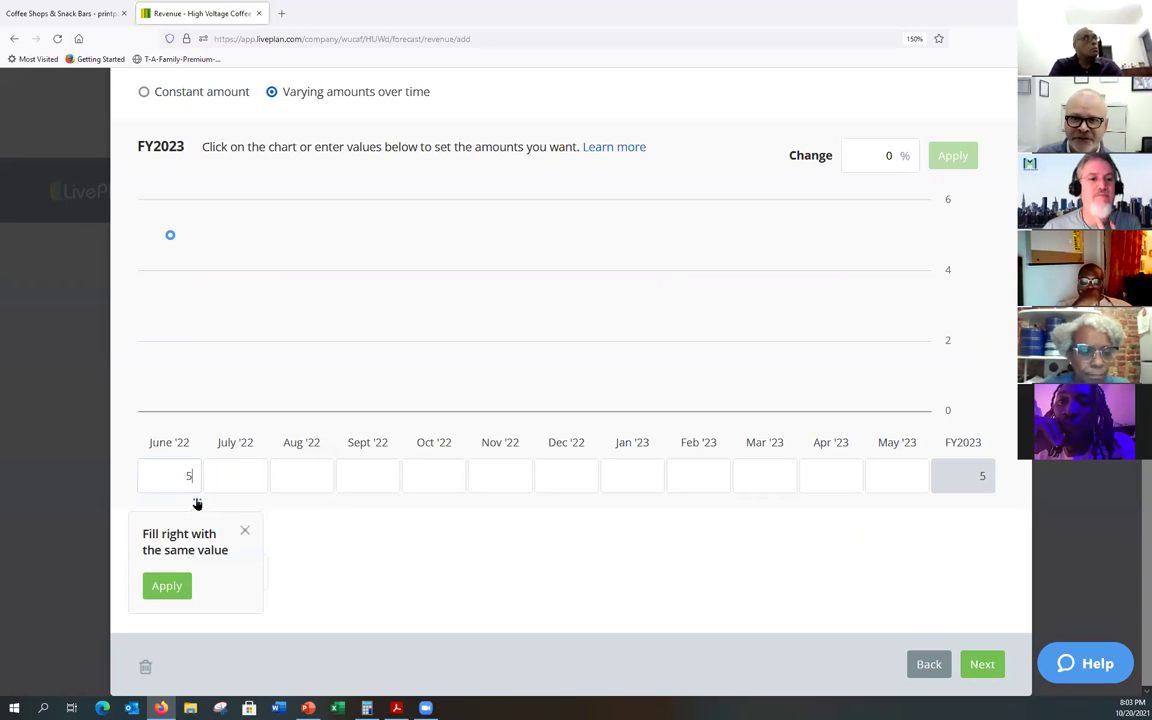
{"action": "left_click", "coordinate": [168, 588]}
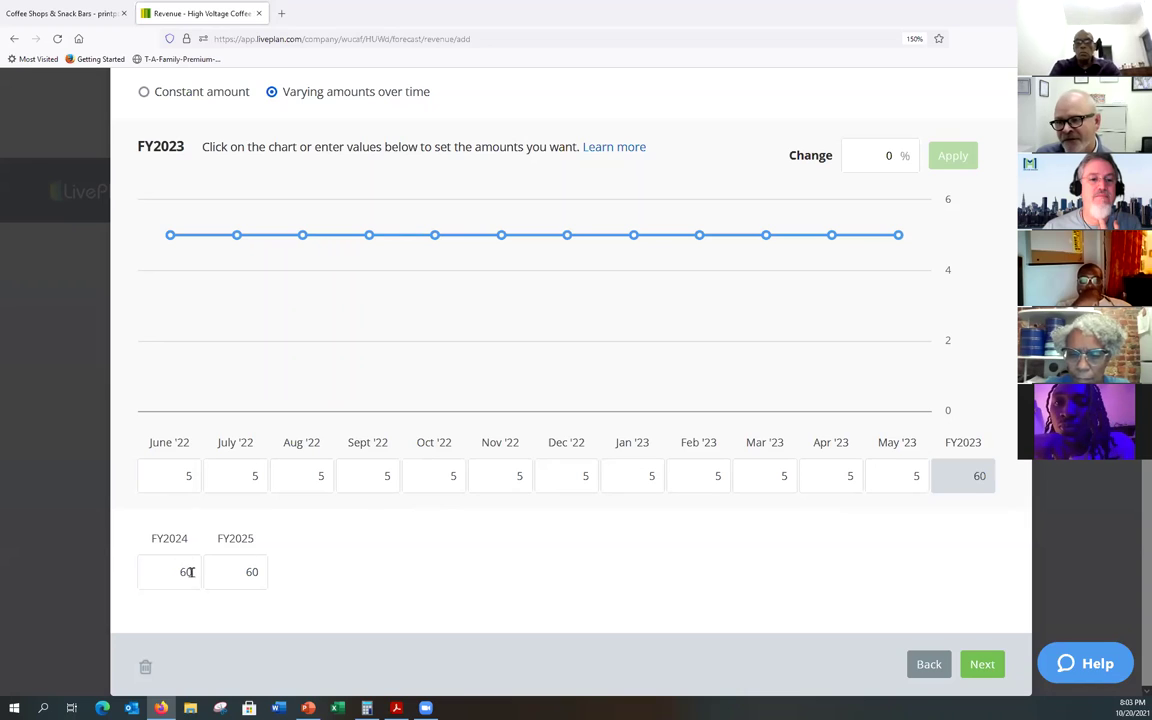
- Set the Music Consulting billable hours to 75 for FY2024 and 90 for FY2025
{"action": "left_click_drag", "start_coordinate": [189, 572], "coordinate": [176, 572]}
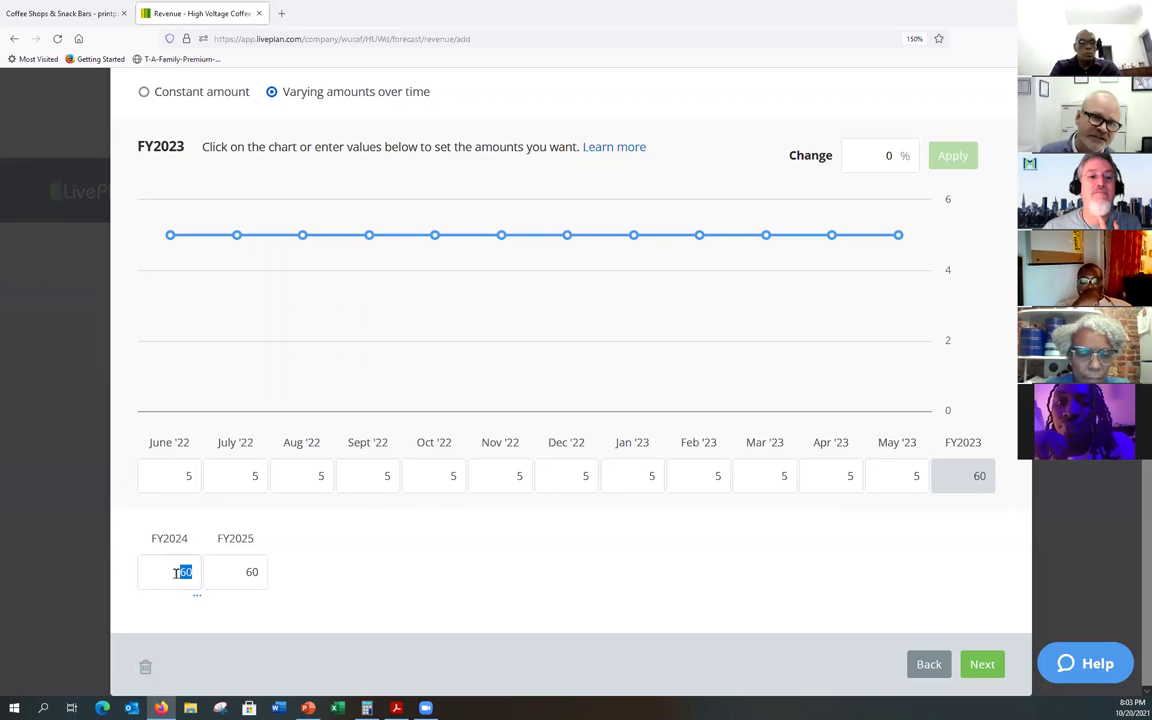
{"action": "type", "text": "75"}
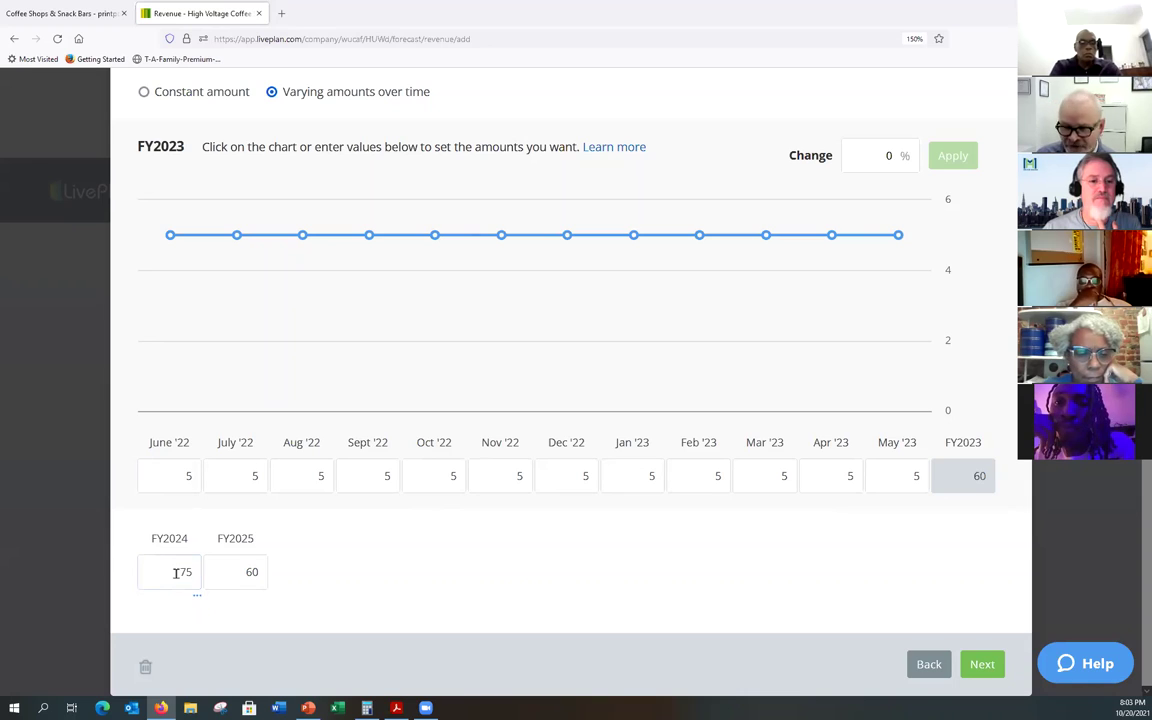
{"action": "key", "text": "Tab"}
{"action": "type", "text": "90"}
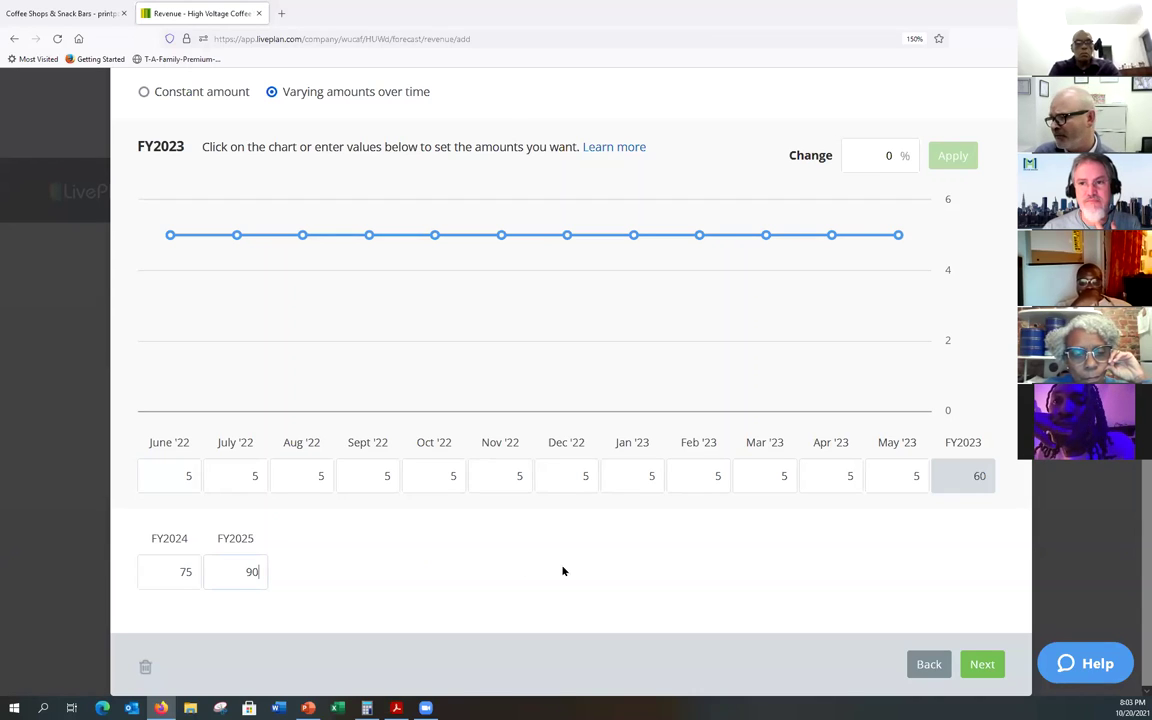
- Continue to the Music Consulting hourly rate, and delete the new revenue stream without entering a rate
{"action": "left_click", "coordinate": [982, 664]}
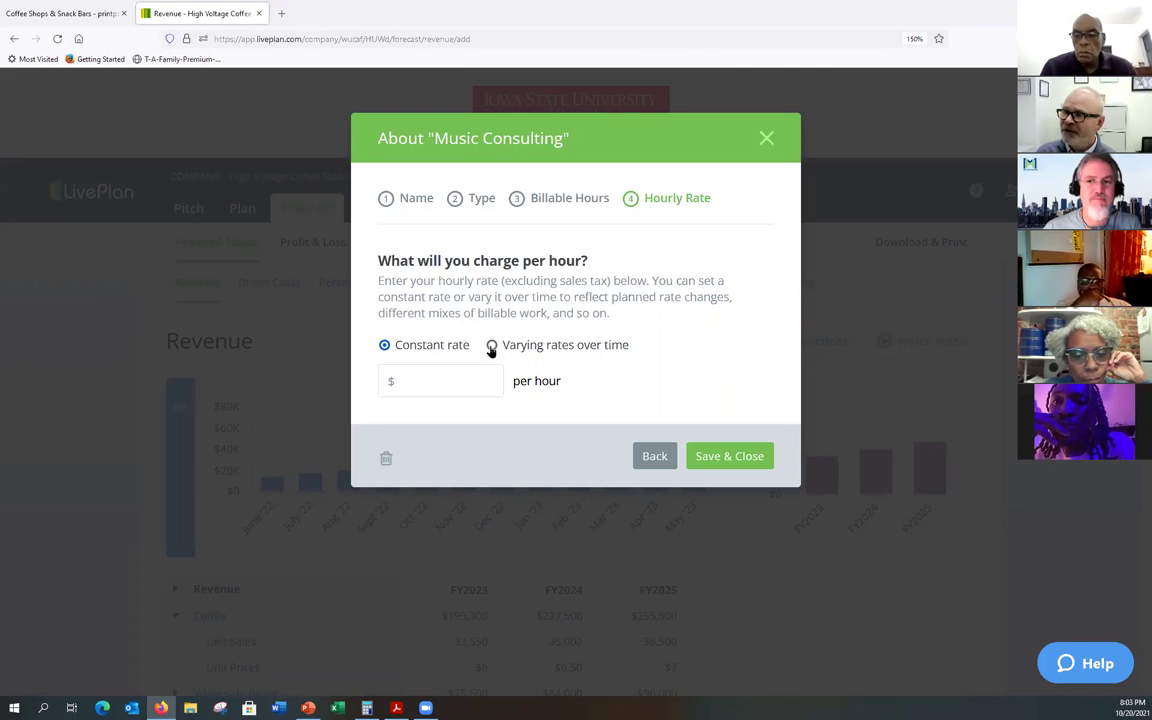
{"action": "left_click", "coordinate": [387, 461]}
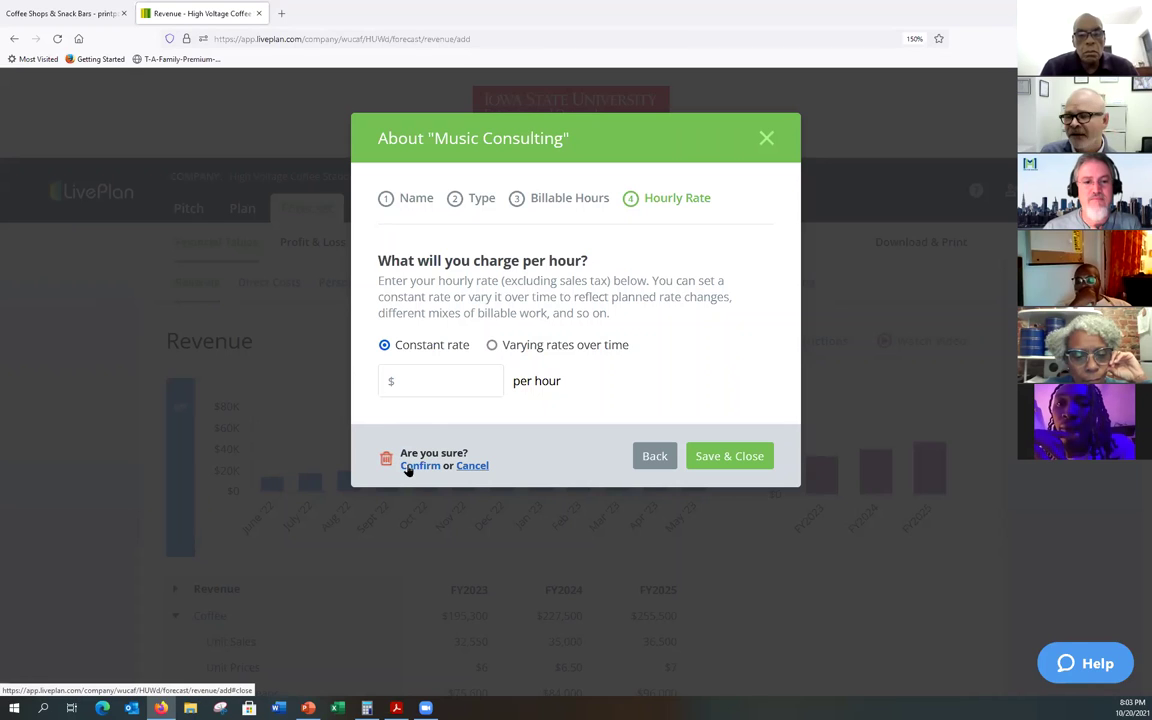
{"action": "left_click", "coordinate": [412, 466]}
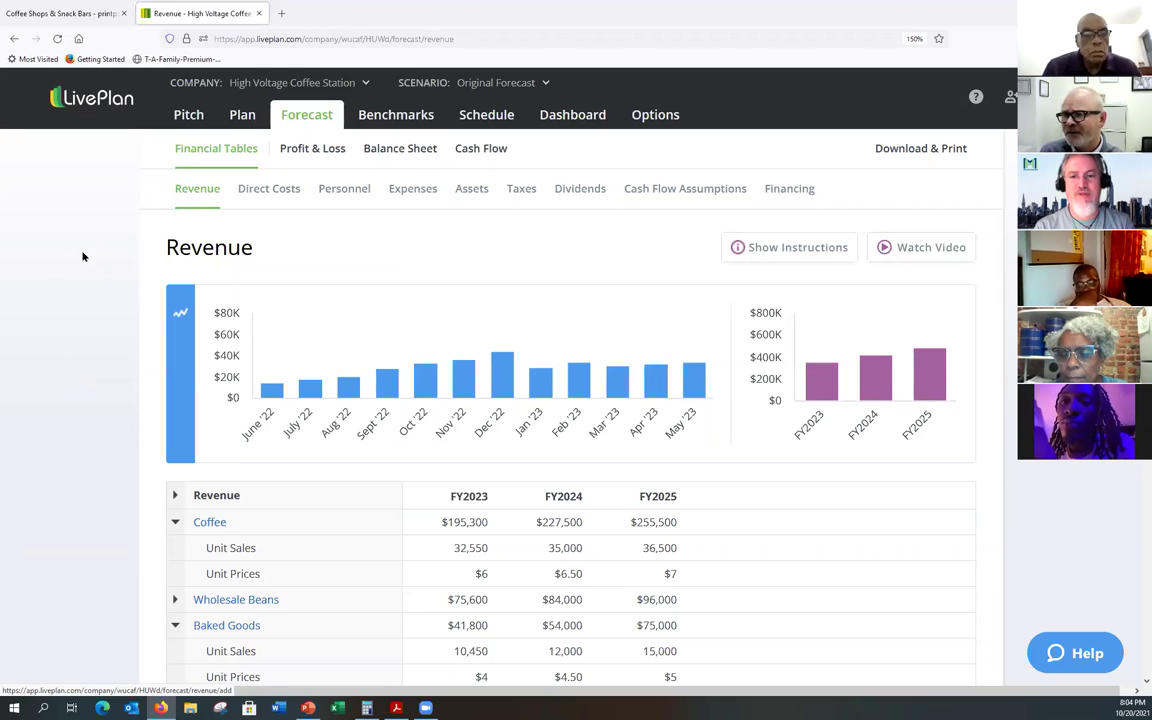
{"action": "scroll", "coordinate": [83, 257], "scroll_direction": "down", "scroll_amount": 3}
{"action": "scroll", "coordinate": [83, 257], "scroll_direction": "up", "scroll_amount": 1}
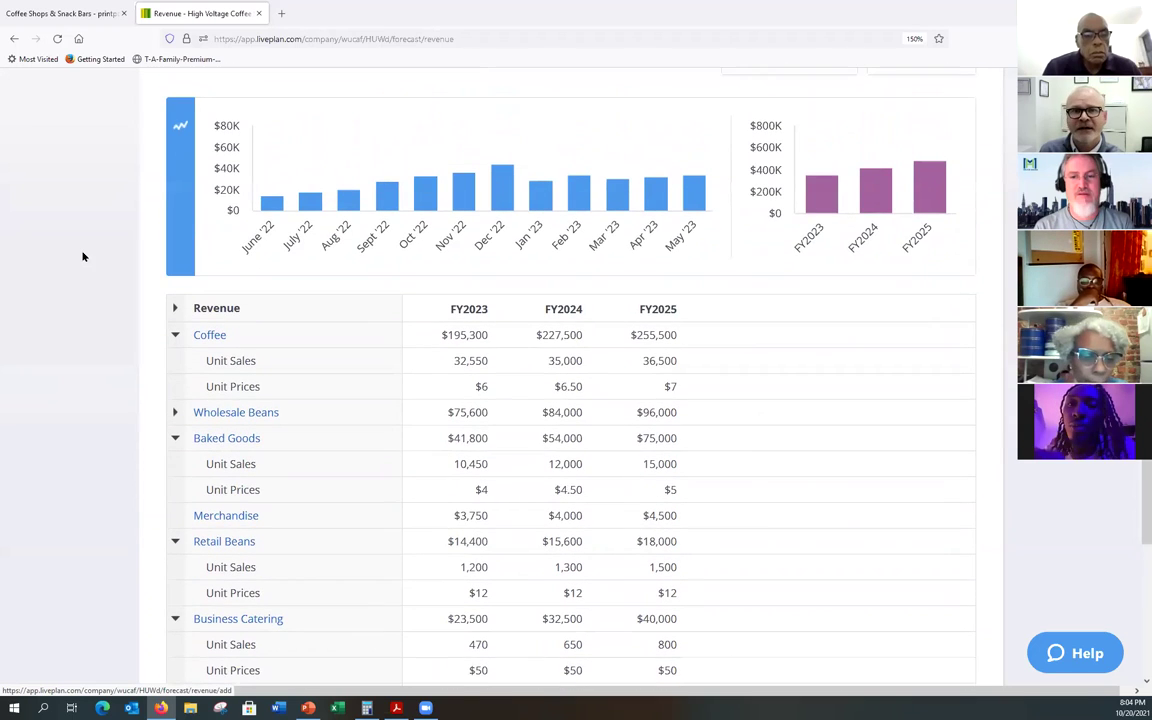
{"action": "scroll", "coordinate": [86, 256], "scroll_direction": "up", "scroll_amount": 3}
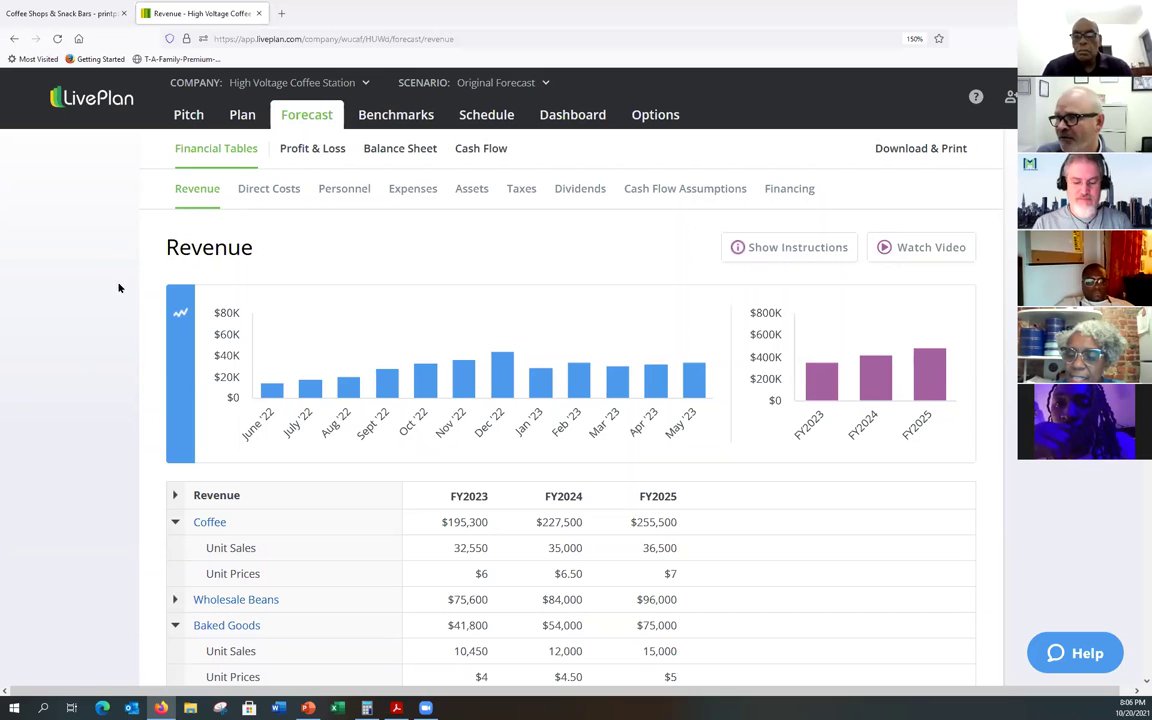
- Open the Direct Costs forecast and expand its breakdown down to the direct labor salaries and wages
{"action": "left_click", "coordinate": [266, 188]}
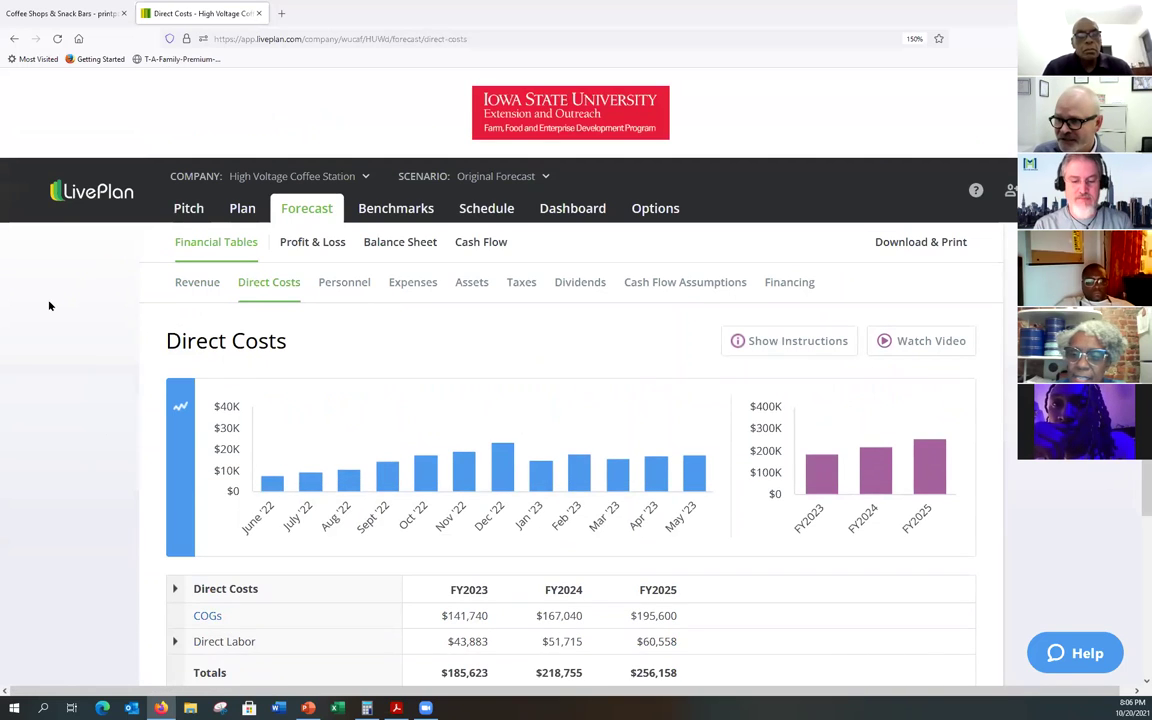
{"action": "scroll", "coordinate": [49, 305], "scroll_direction": "down", "scroll_amount": 2}
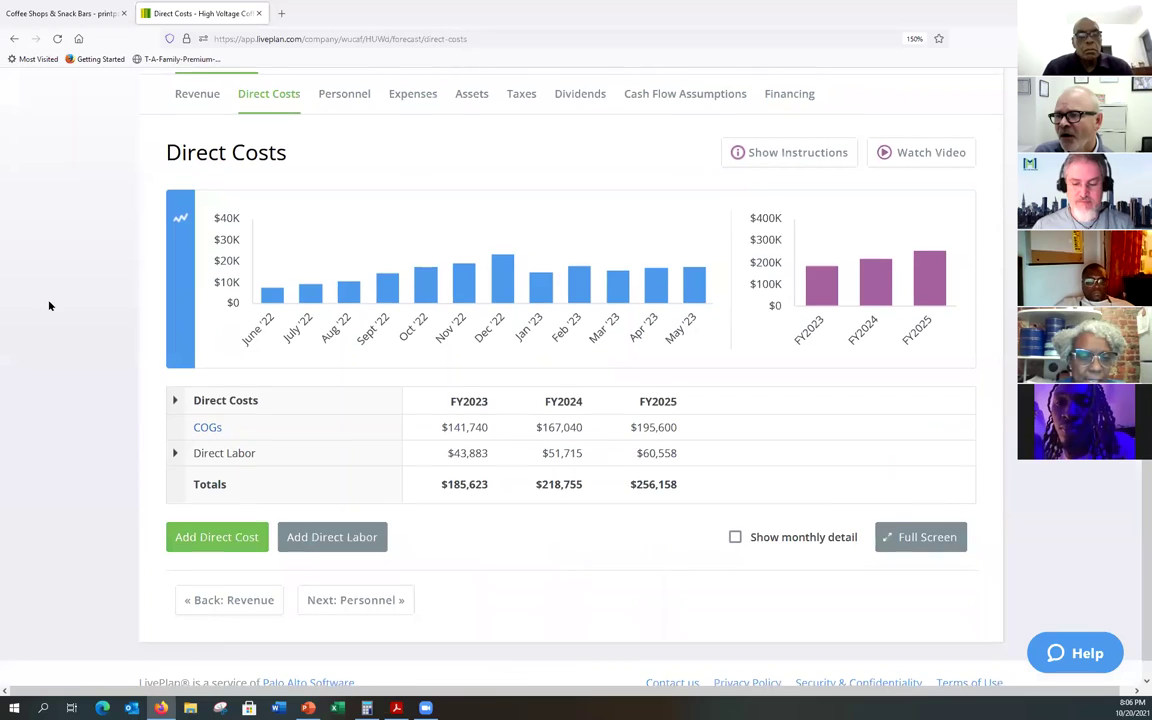
{"action": "scroll", "coordinate": [49, 305], "scroll_direction": "down", "scroll_amount": 1}
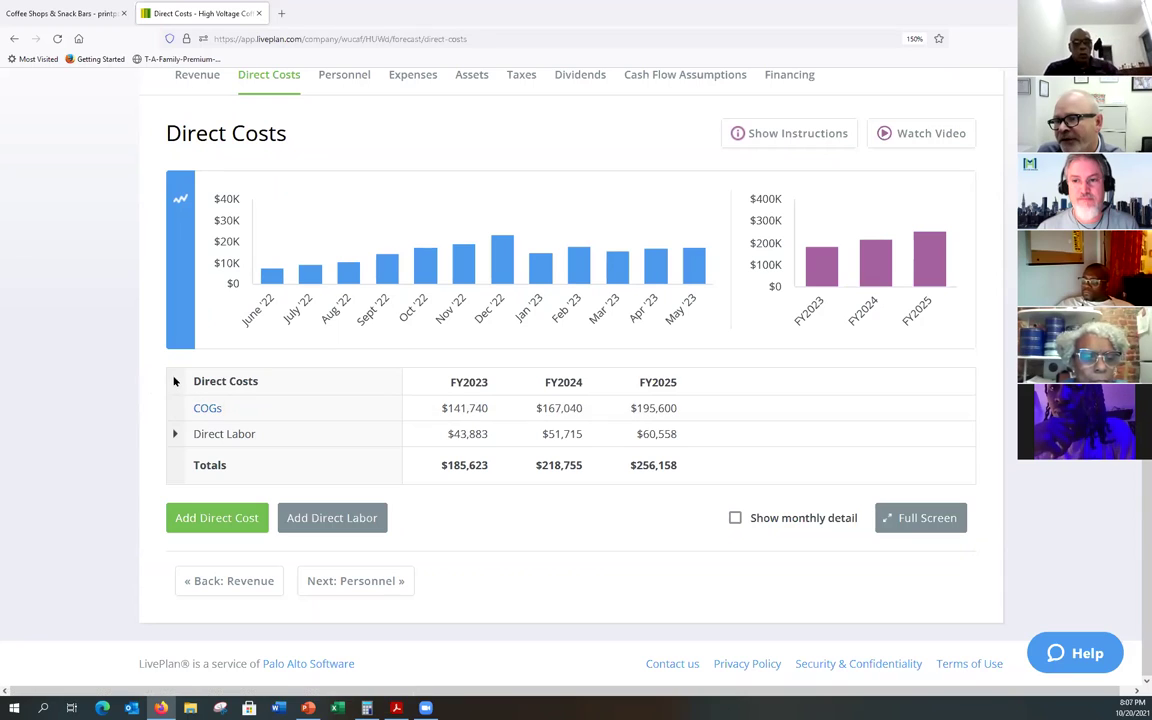
{"action": "left_click", "coordinate": [175, 434]}
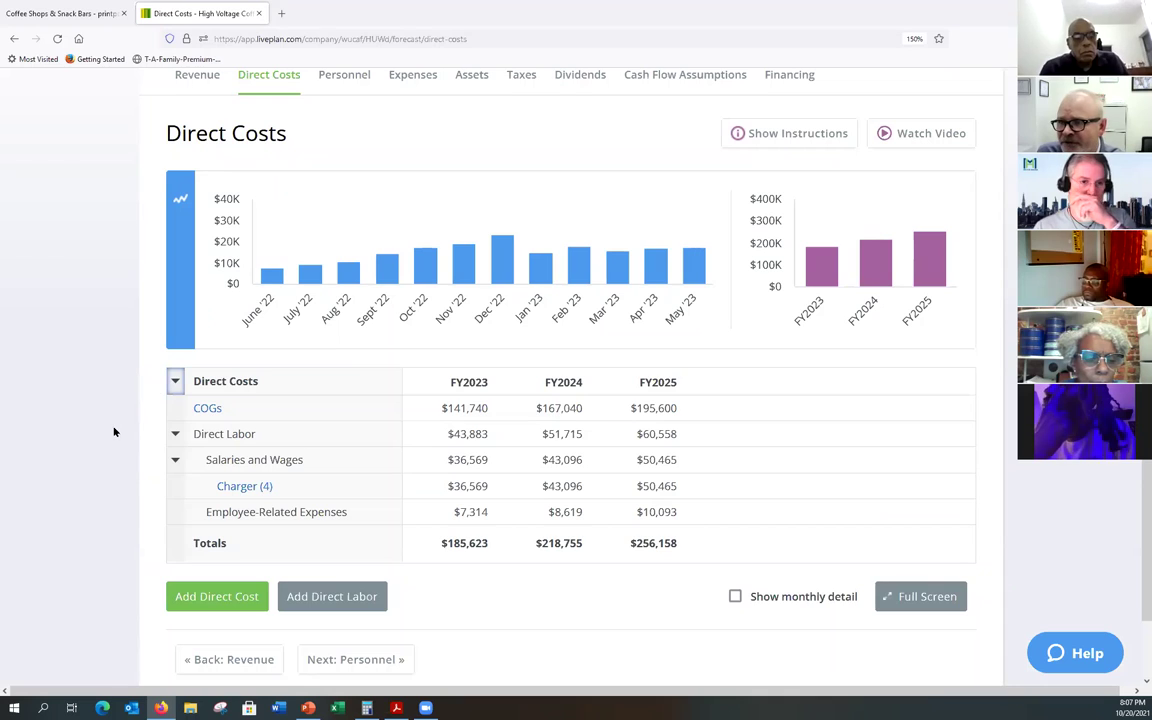
{"action": "scroll", "coordinate": [114, 432], "scroll_direction": "down", "scroll_amount": 2}
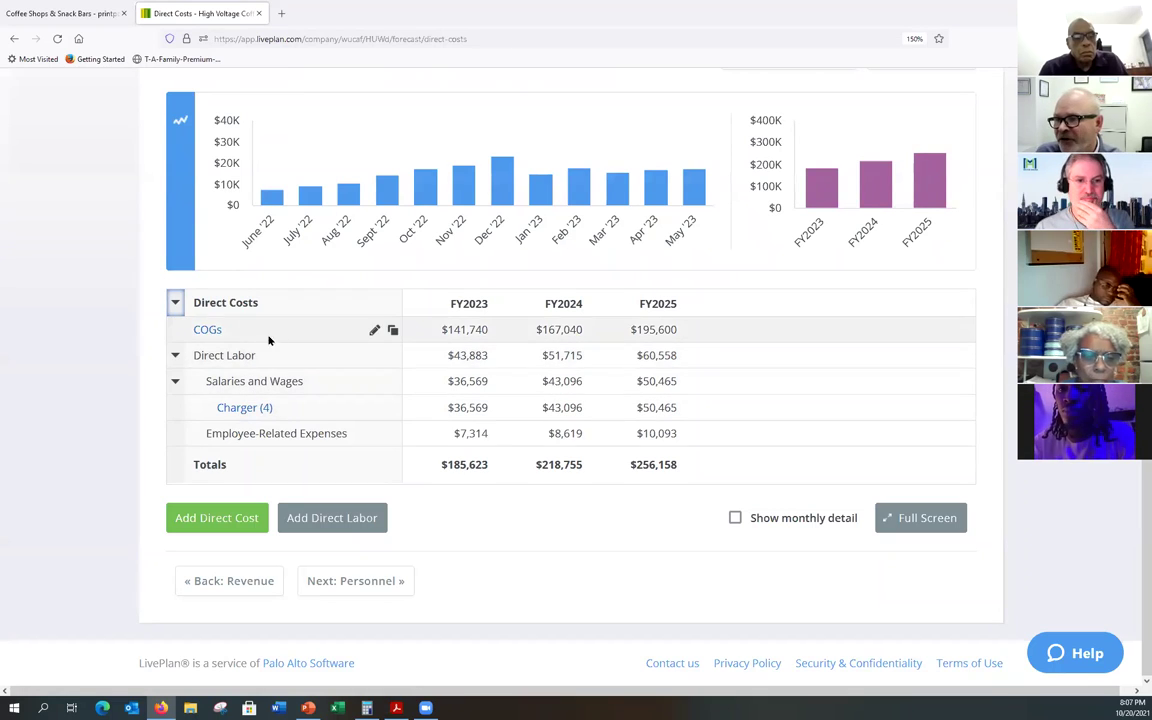
- Open the COGs direct cost, review its cost type, revenue percentage and start date, and save it unchanged
{"action": "left_click", "coordinate": [373, 330]}
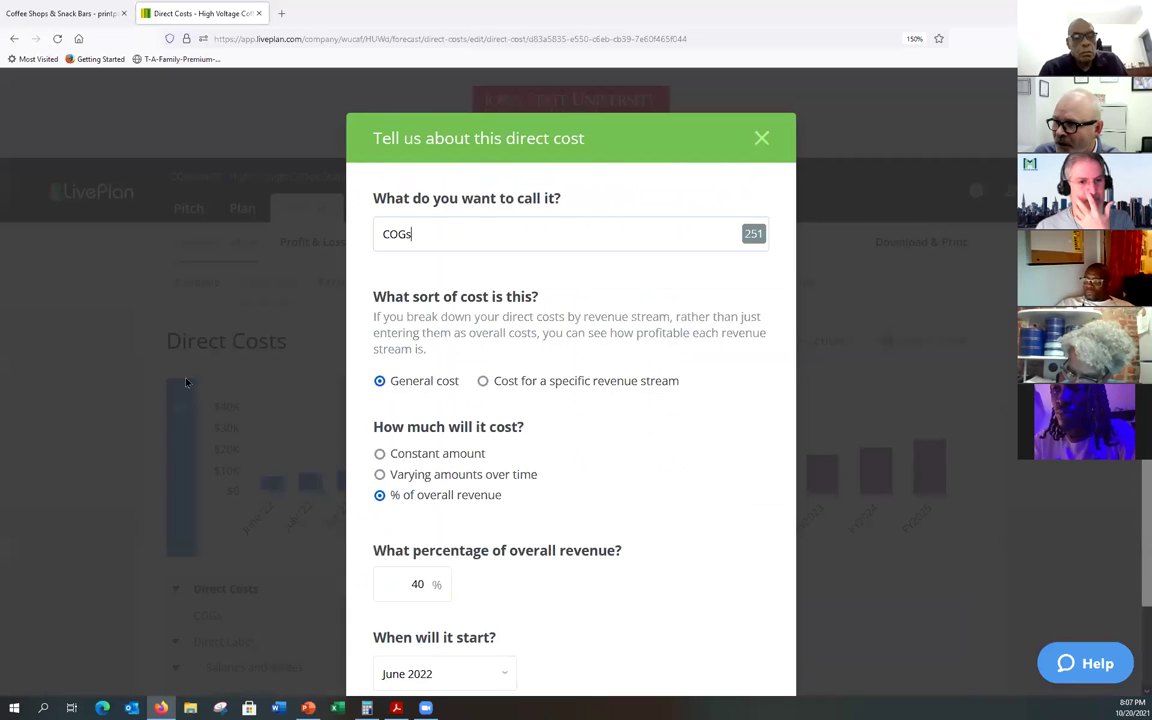
{"action": "scroll", "coordinate": [186, 381], "scroll_direction": "down", "scroll_amount": 1}
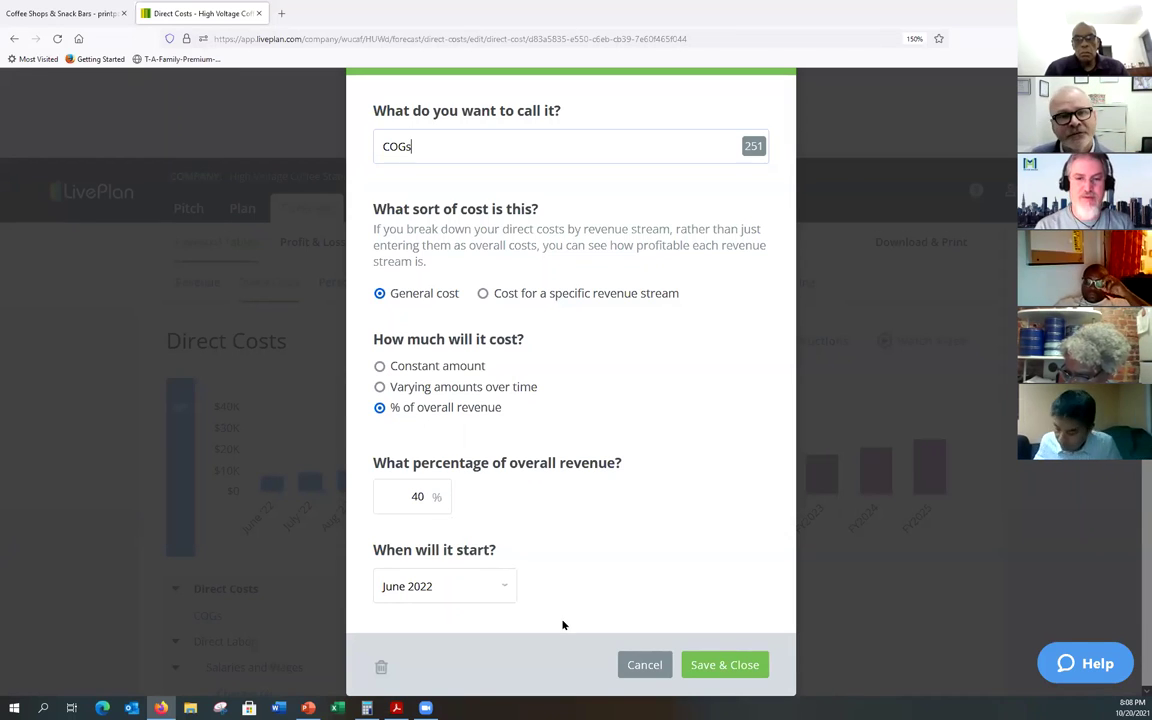
{"action": "left_click", "coordinate": [712, 670]}
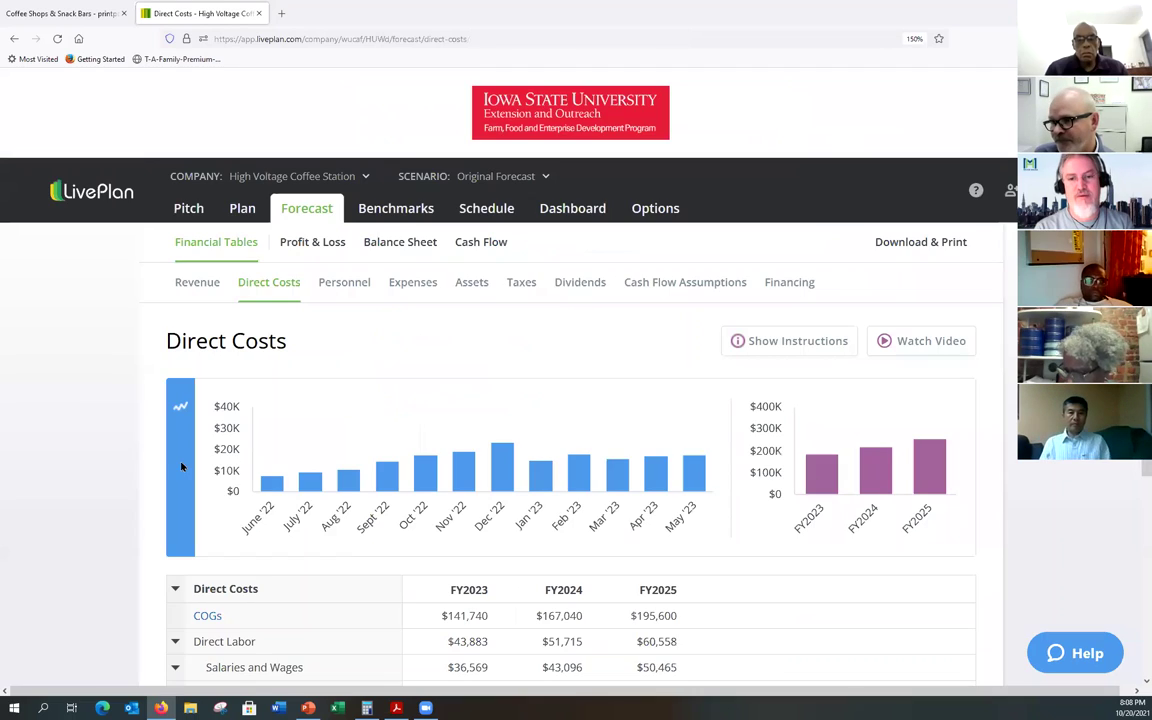
- Go through the name, type, amount and status settings of the Charger employee group, and save it unchanged
{"action": "scroll", "coordinate": [104, 414], "scroll_direction": "down", "scroll_amount": 5}
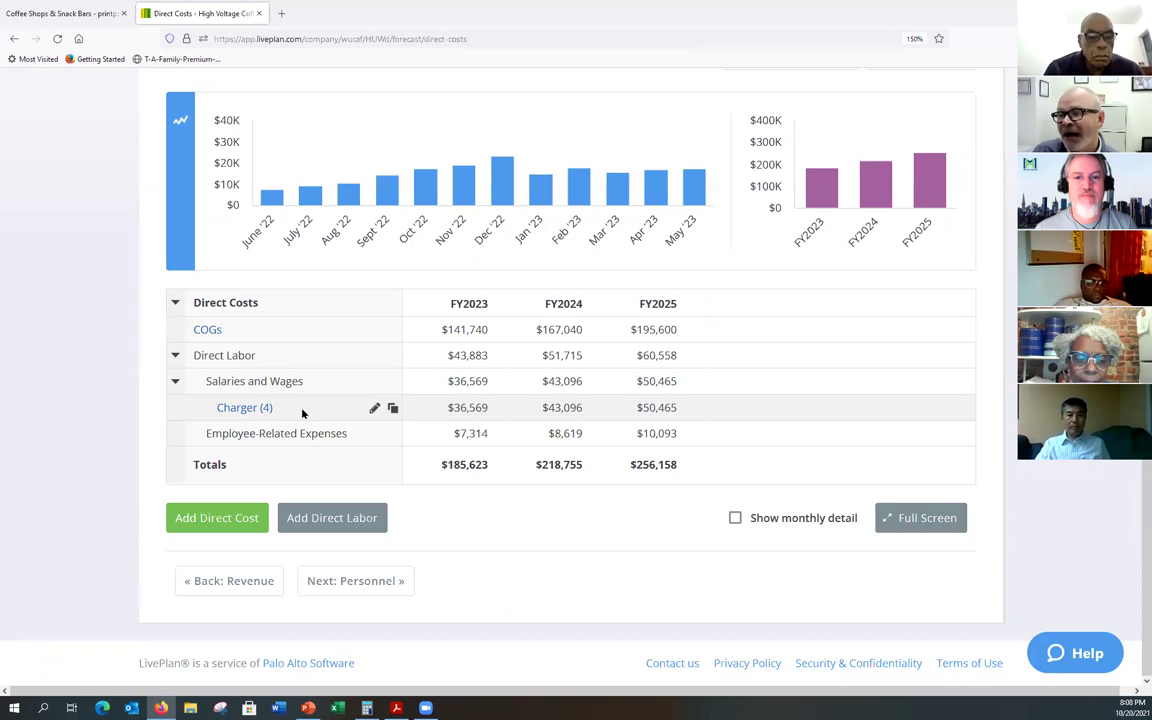
{"action": "left_click", "coordinate": [374, 408]}
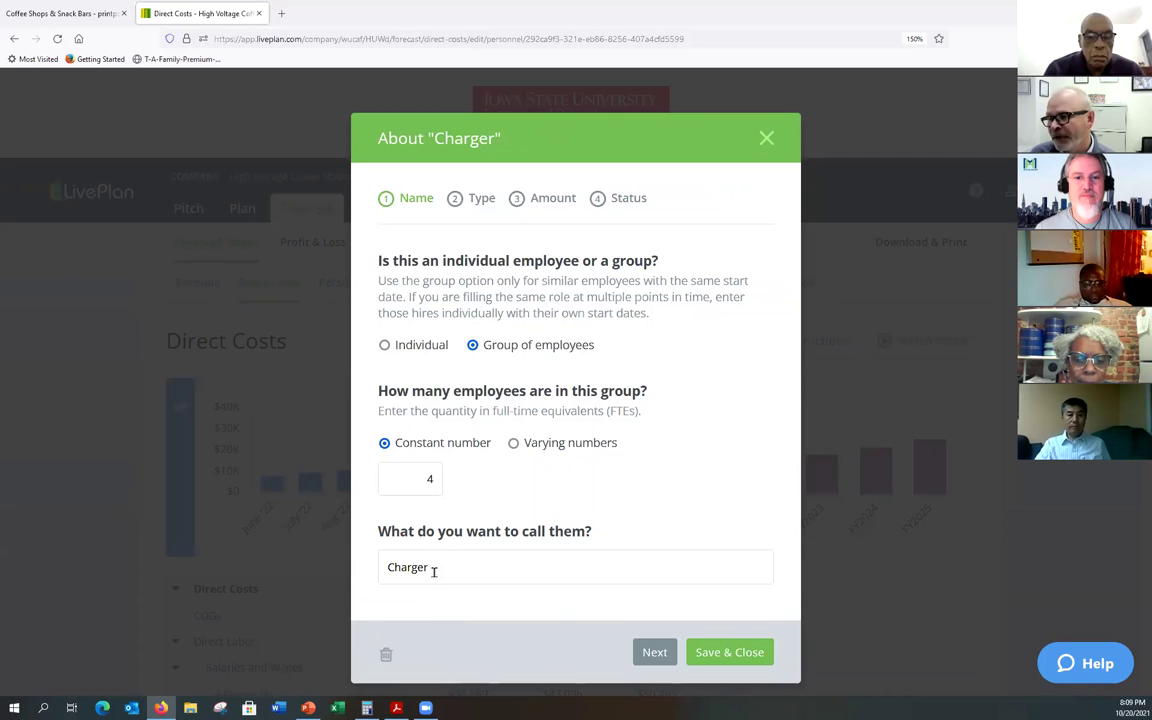
{"action": "left_click", "coordinate": [655, 652]}
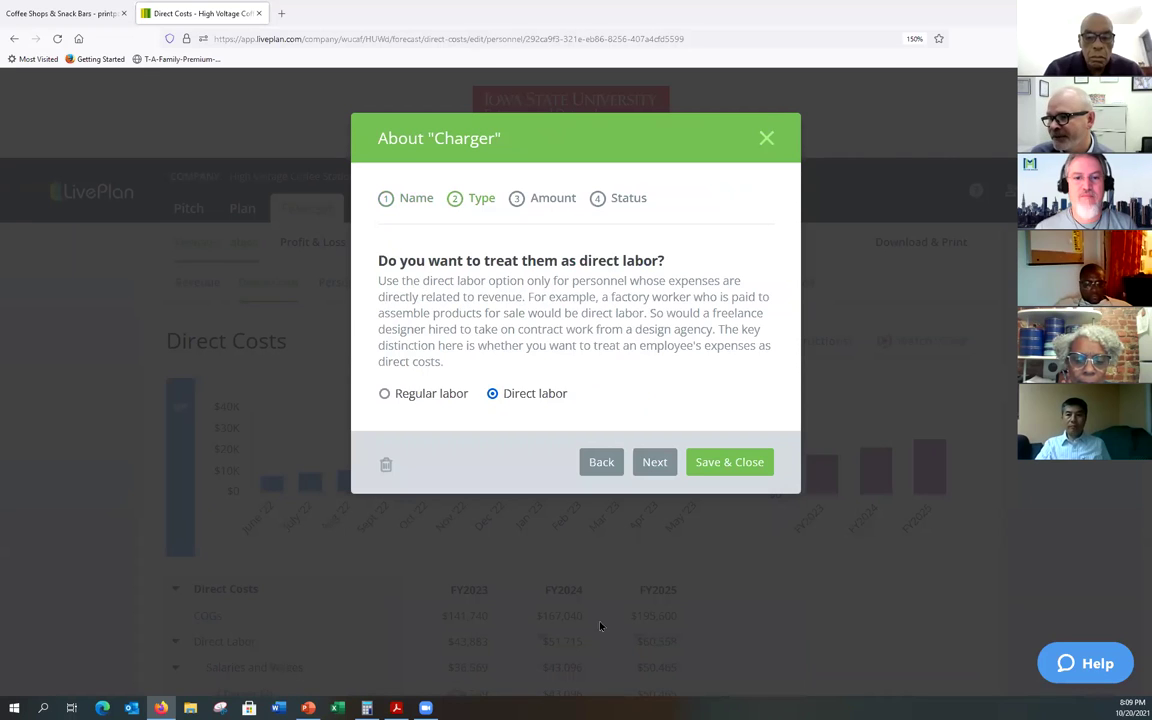
{"action": "left_click", "coordinate": [660, 468]}
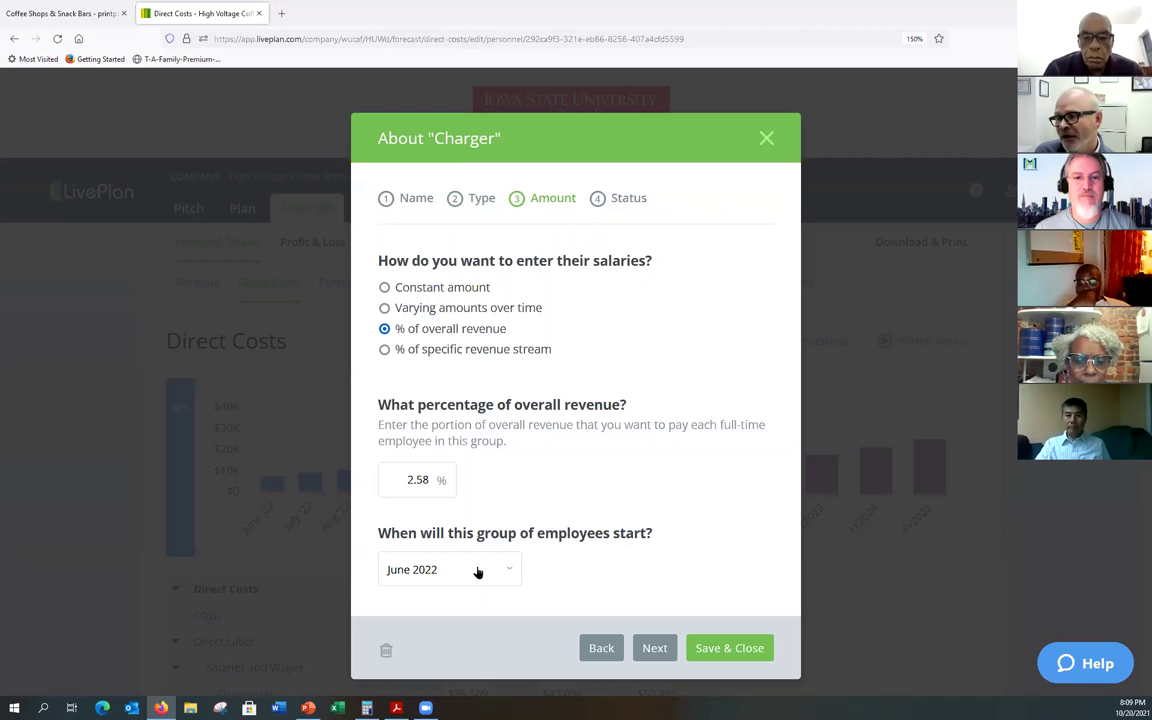
{"action": "left_click", "coordinate": [648, 648]}
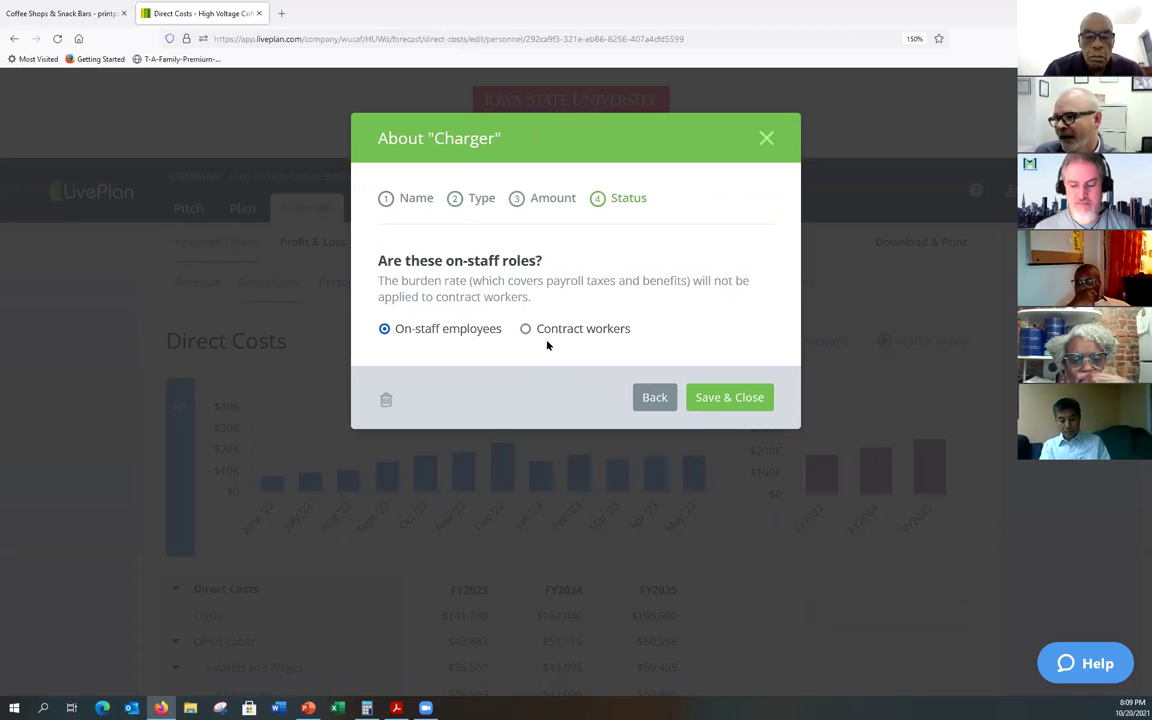
{"action": "left_click", "coordinate": [698, 402]}
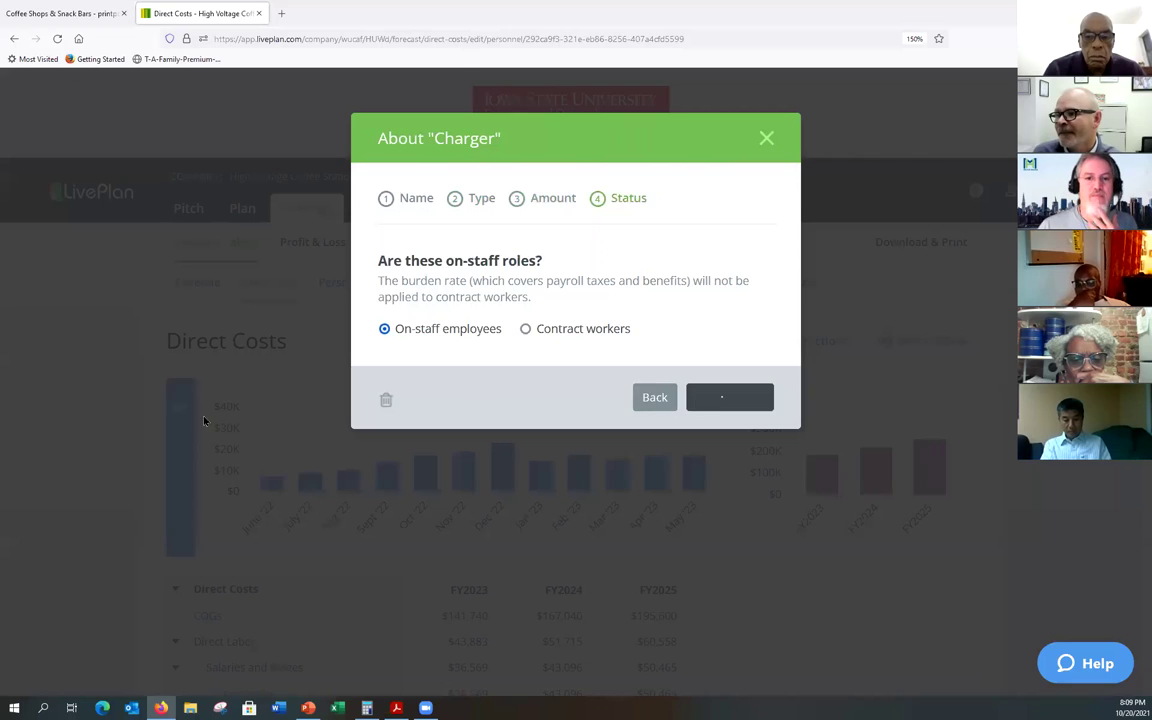
- Open the Projected Profit & Loss statement and expand its Direct Costs and Revenue sections
{"action": "scroll", "coordinate": [203, 418], "scroll_direction": "down", "scroll_amount": 3}
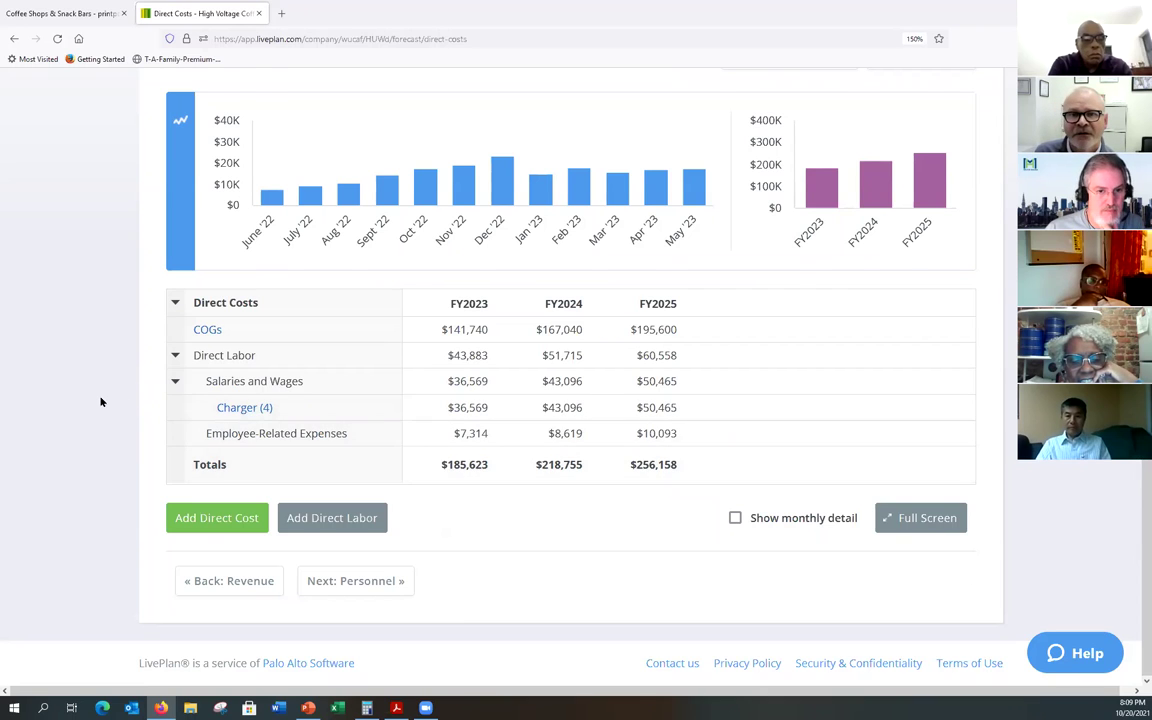
{"action": "scroll", "coordinate": [100, 401], "scroll_direction": "up", "scroll_amount": 5}
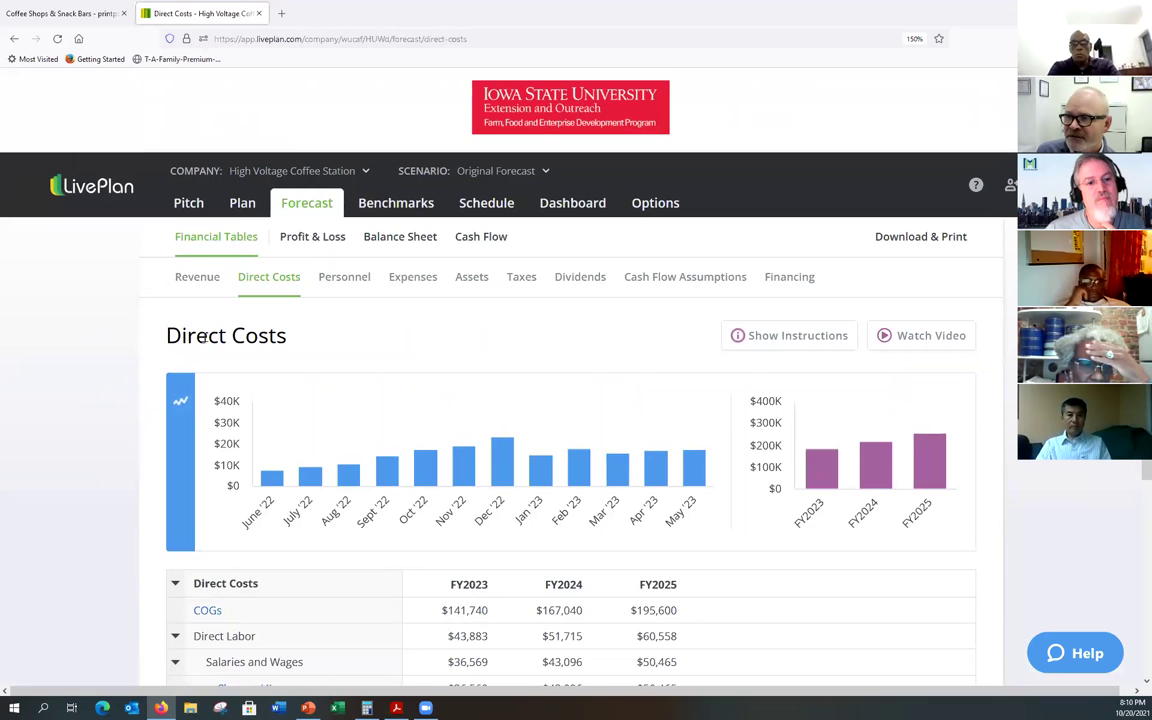
{"action": "left_click", "coordinate": [308, 236]}
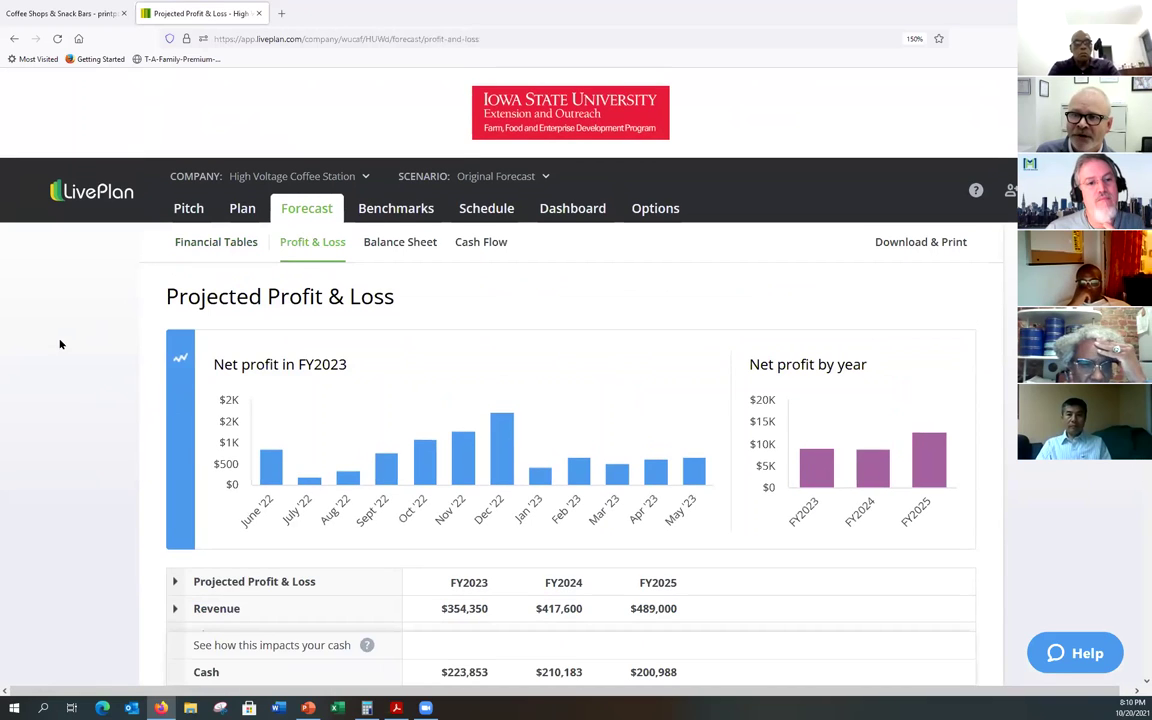
{"action": "scroll", "coordinate": [60, 344], "scroll_direction": "down", "scroll_amount": 3}
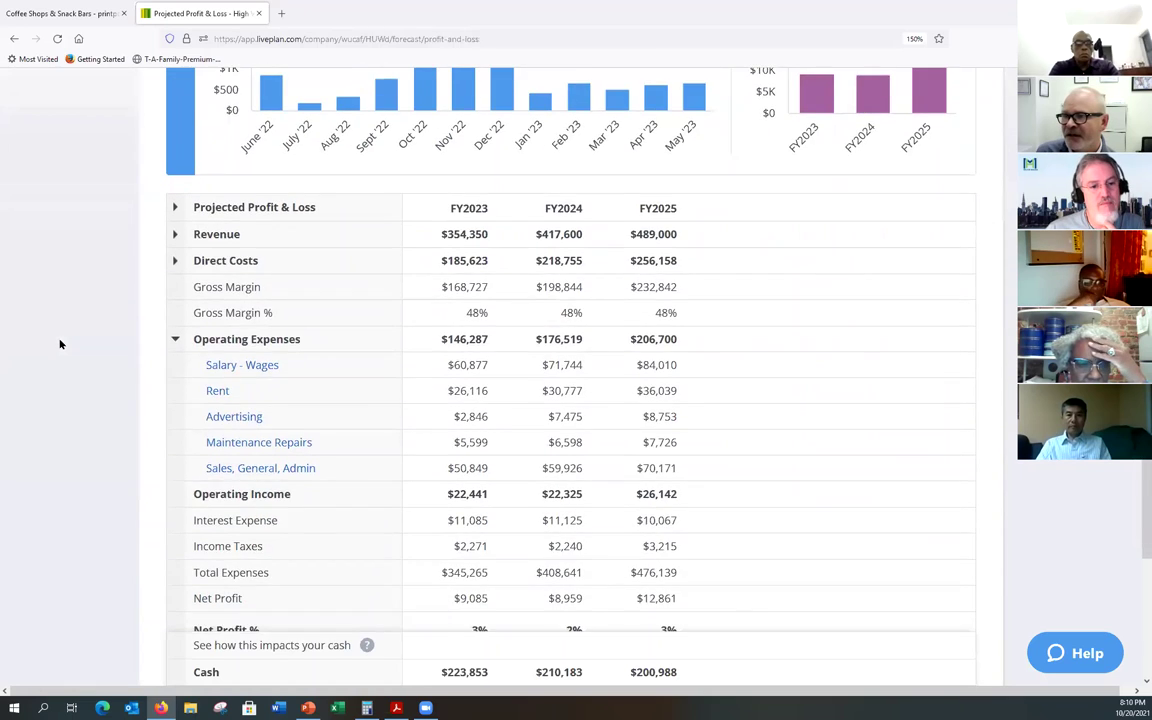
{"action": "scroll", "coordinate": [60, 344], "scroll_direction": "down", "scroll_amount": 1}
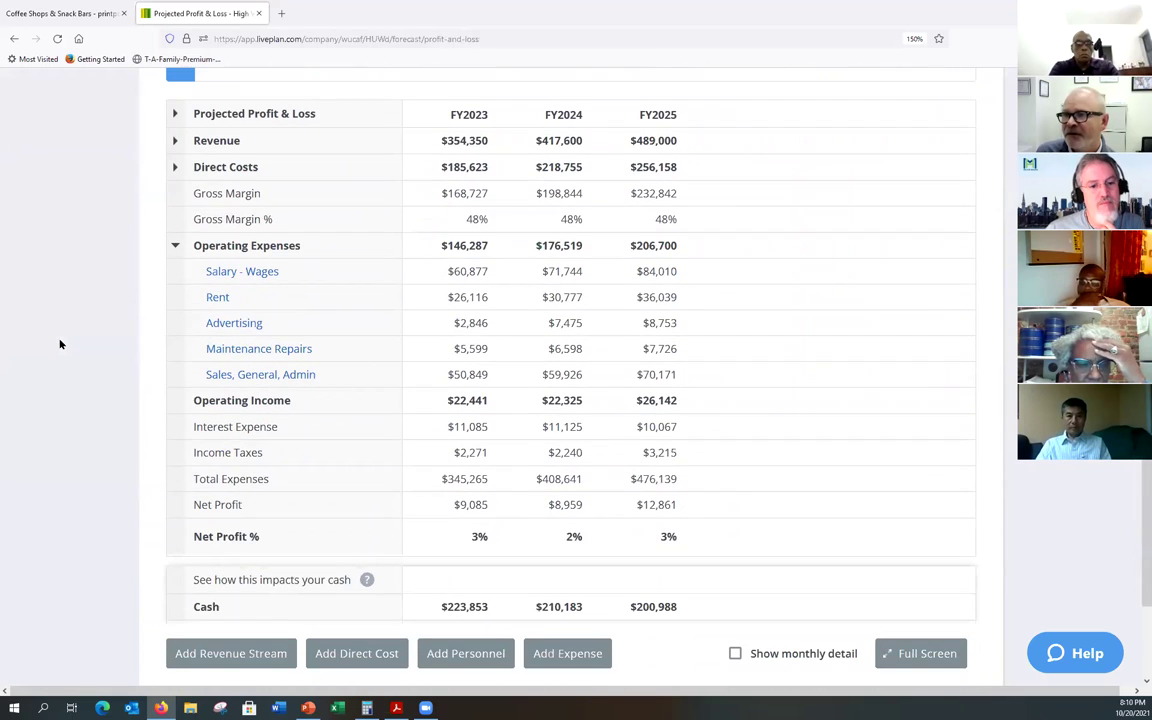
{"action": "left_click", "coordinate": [175, 168]}
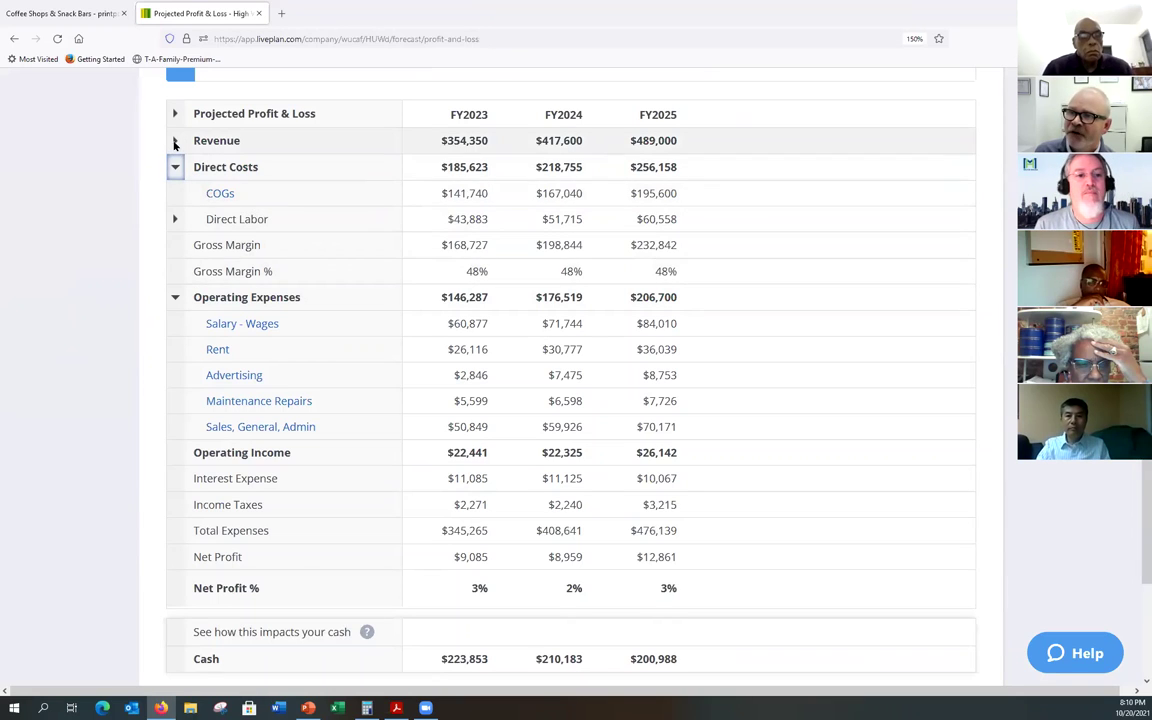
{"action": "left_click", "coordinate": [175, 143]}
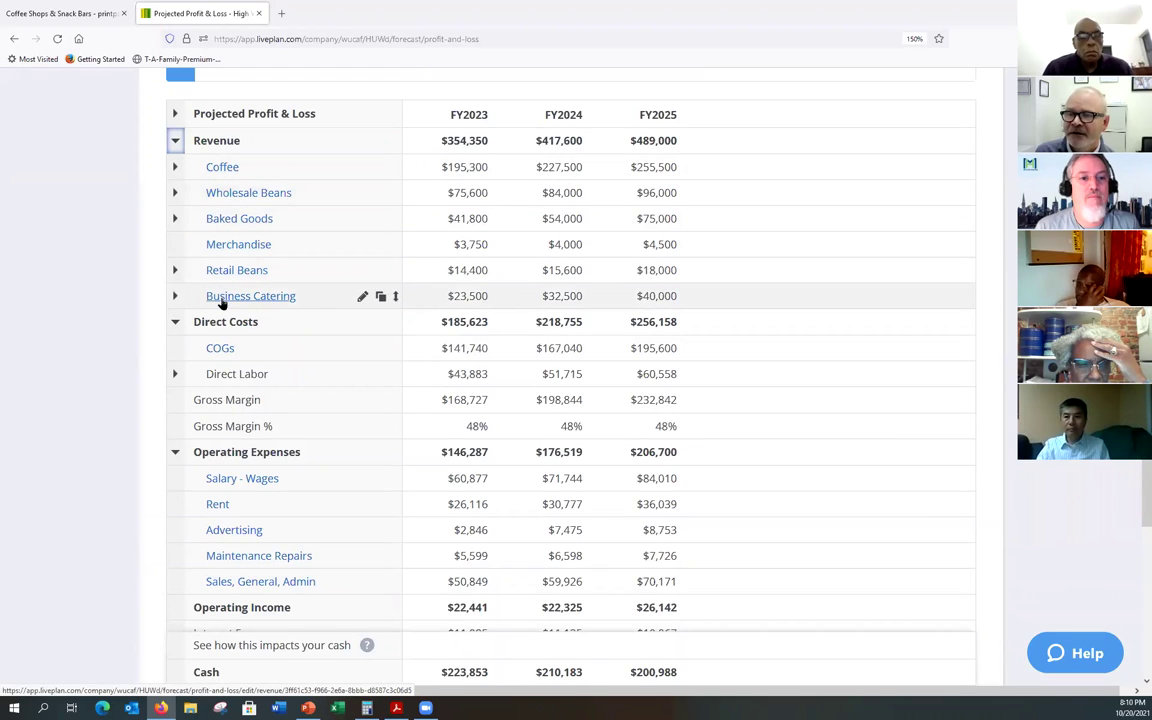
- Examine the profit and loss lines from the revenue streams through direct costs and operating expenses to net profit
{"action": "scroll", "coordinate": [103, 355], "scroll_direction": "down", "scroll_amount": 3}
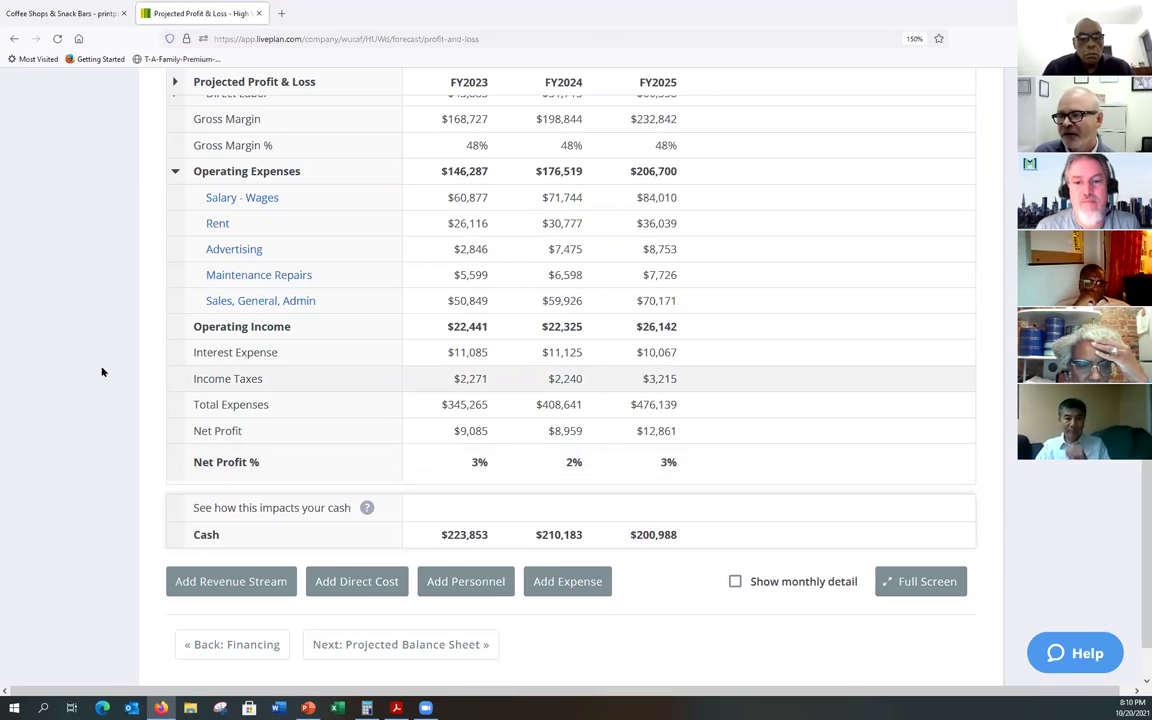
{"action": "scroll", "coordinate": [86, 368], "scroll_direction": "up", "scroll_amount": 2}
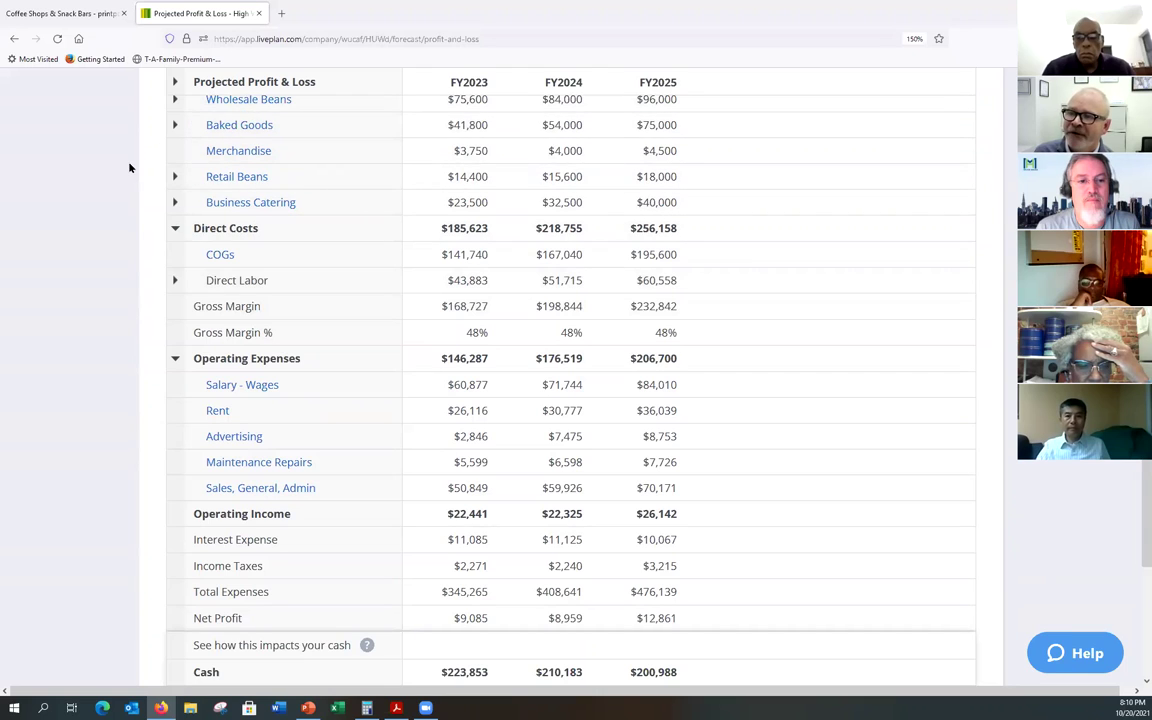
{"action": "scroll", "coordinate": [129, 168], "scroll_direction": "up", "scroll_amount": 1}
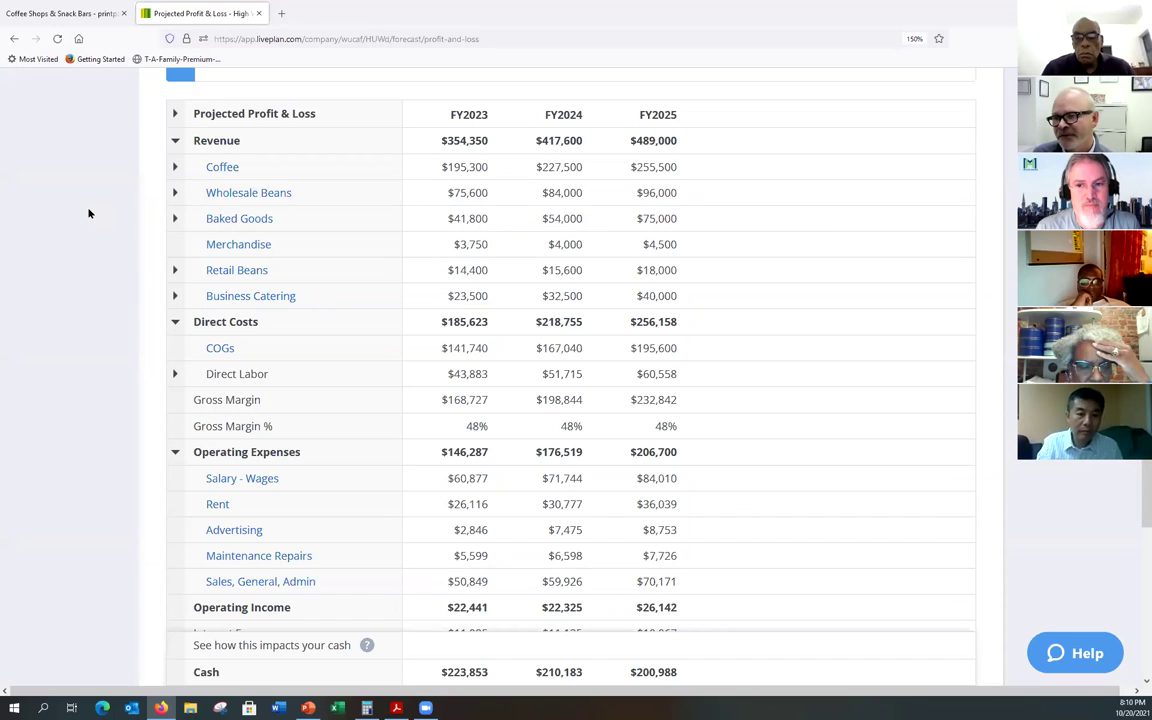
{"action": "scroll", "coordinate": [88, 213], "scroll_direction": "down", "scroll_amount": 1}
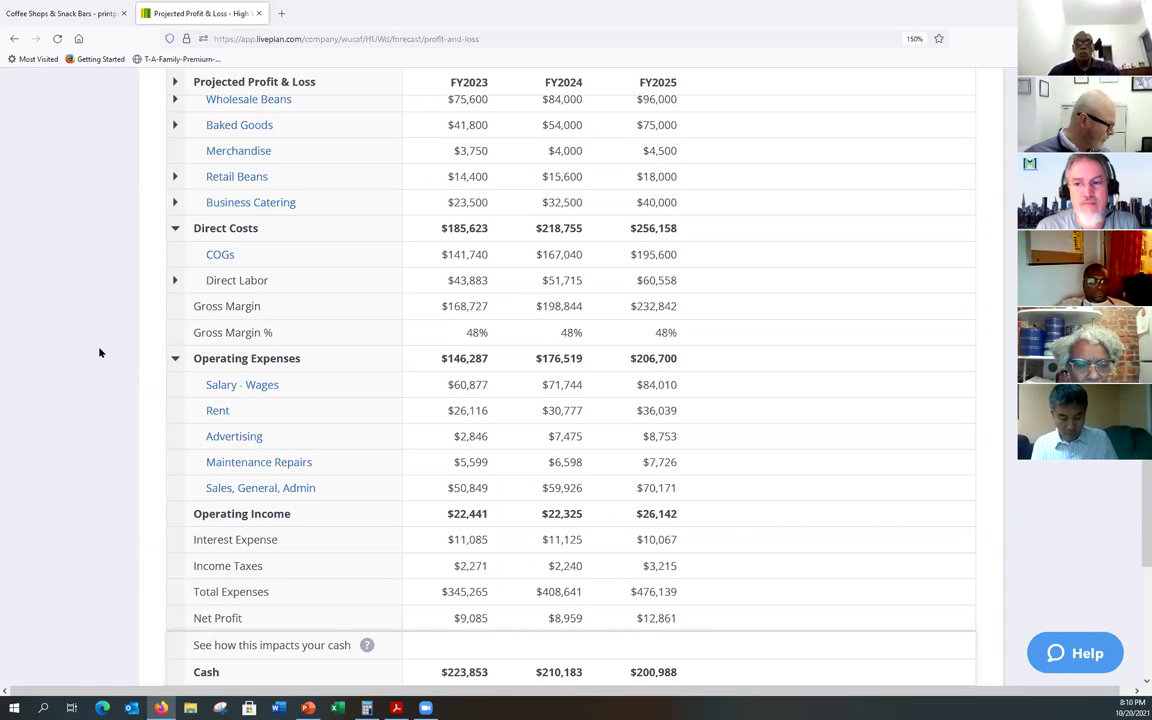
{"action": "scroll", "coordinate": [100, 352], "scroll_direction": "down", "scroll_amount": 3}
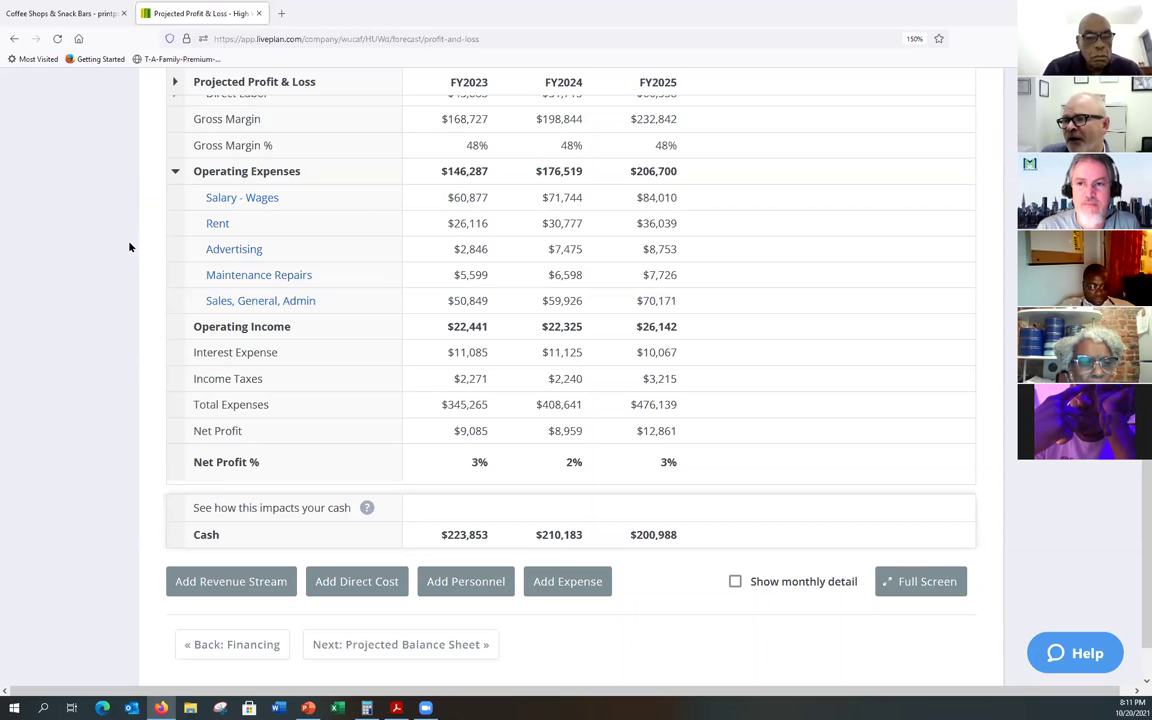
{"action": "scroll", "coordinate": [93, 250], "scroll_direction": "up", "scroll_amount": 4}
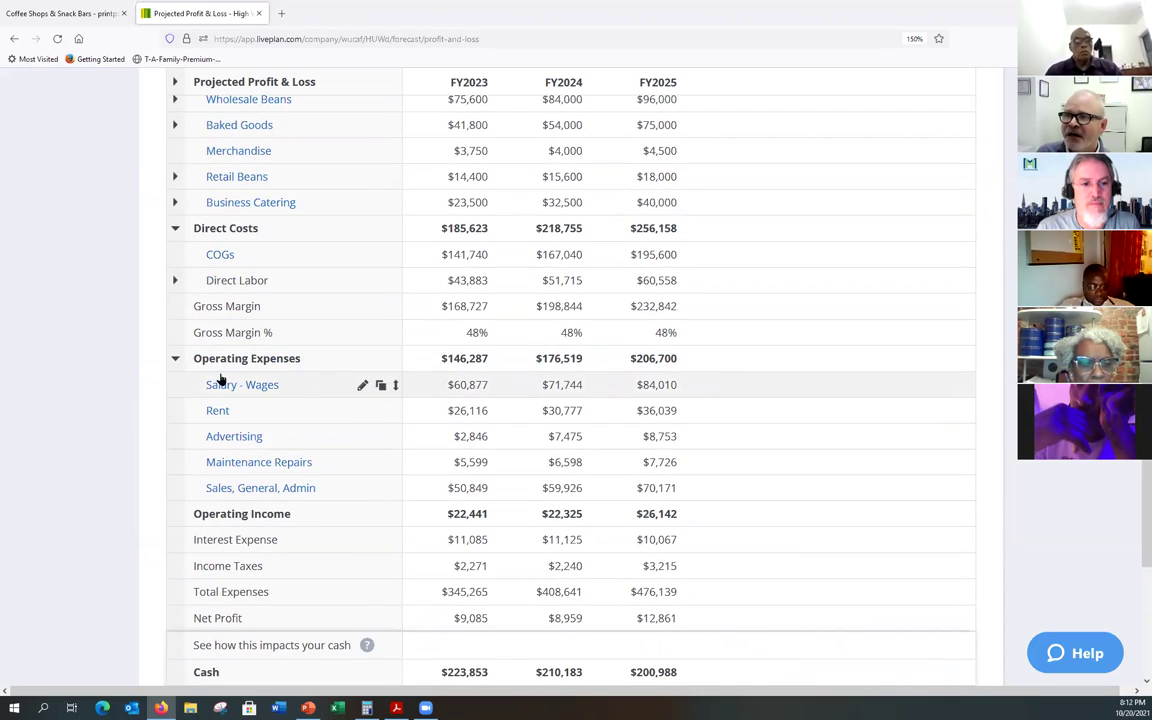
{"action": "scroll", "coordinate": [86, 361], "scroll_direction": "up", "scroll_amount": 4}
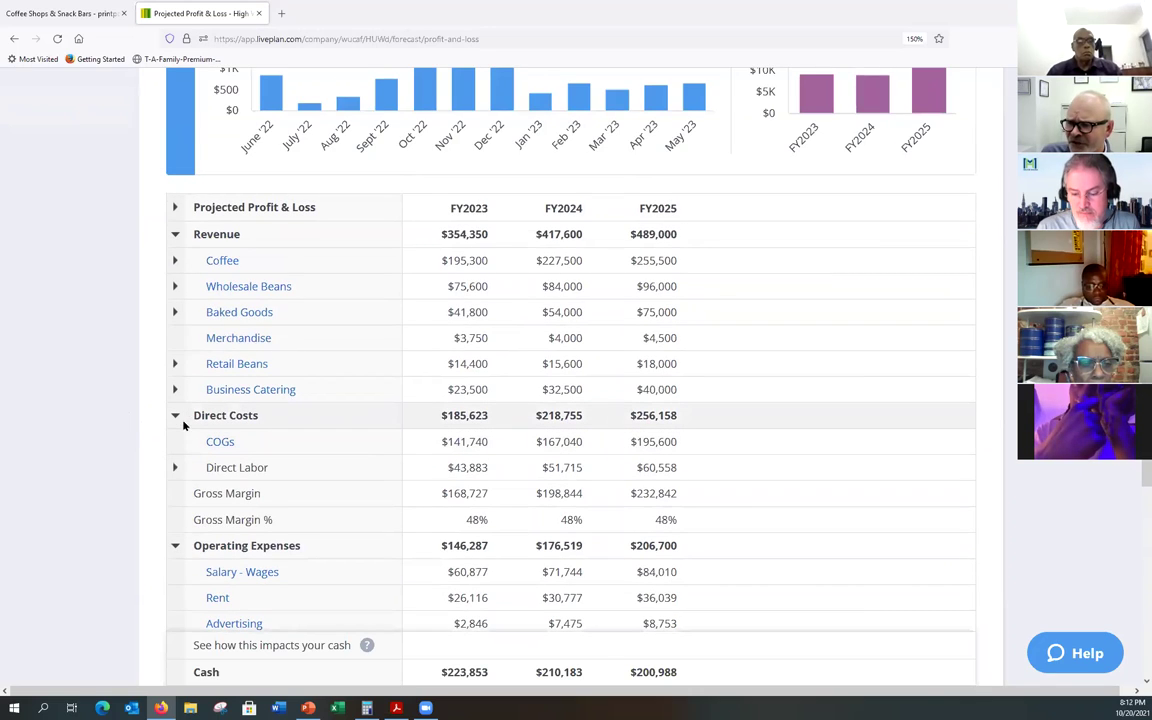
- Collapse and reopen Direct Costs in the profit and loss table, and expand Direct Labor beneath it
{"action": "left_click", "coordinate": [175, 418]}
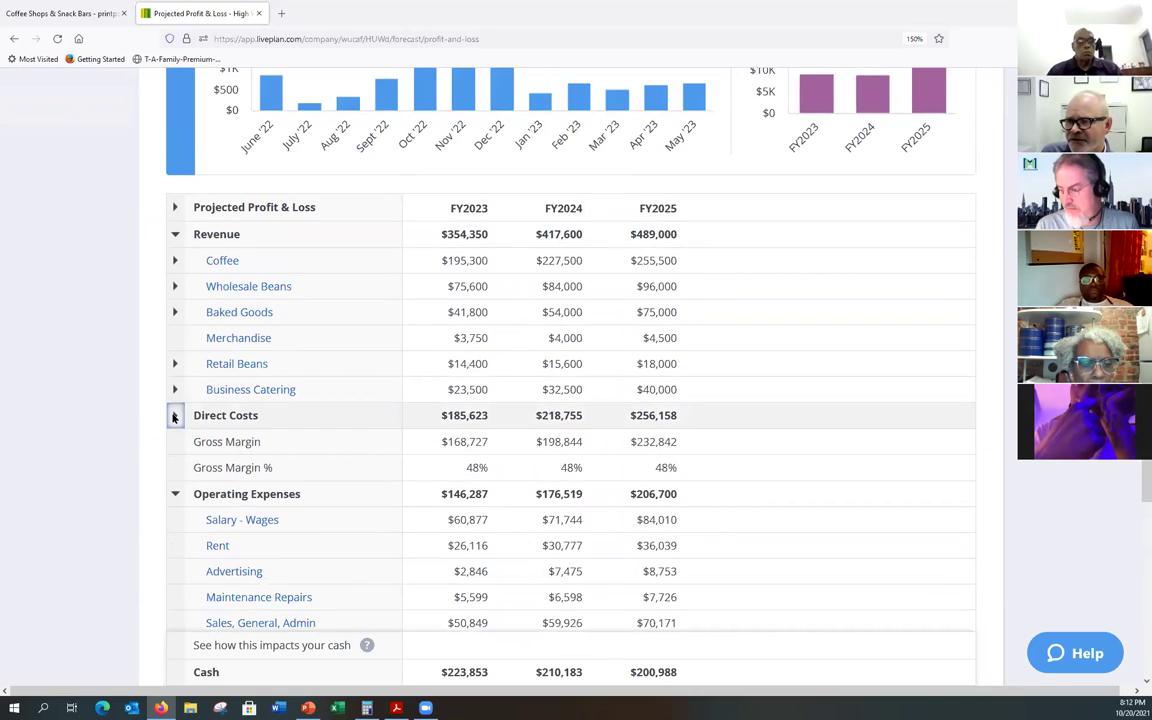
{"action": "scroll", "coordinate": [129, 382], "scroll_direction": "down", "scroll_amount": 2}
{"action": "left_click", "coordinate": [175, 322]}
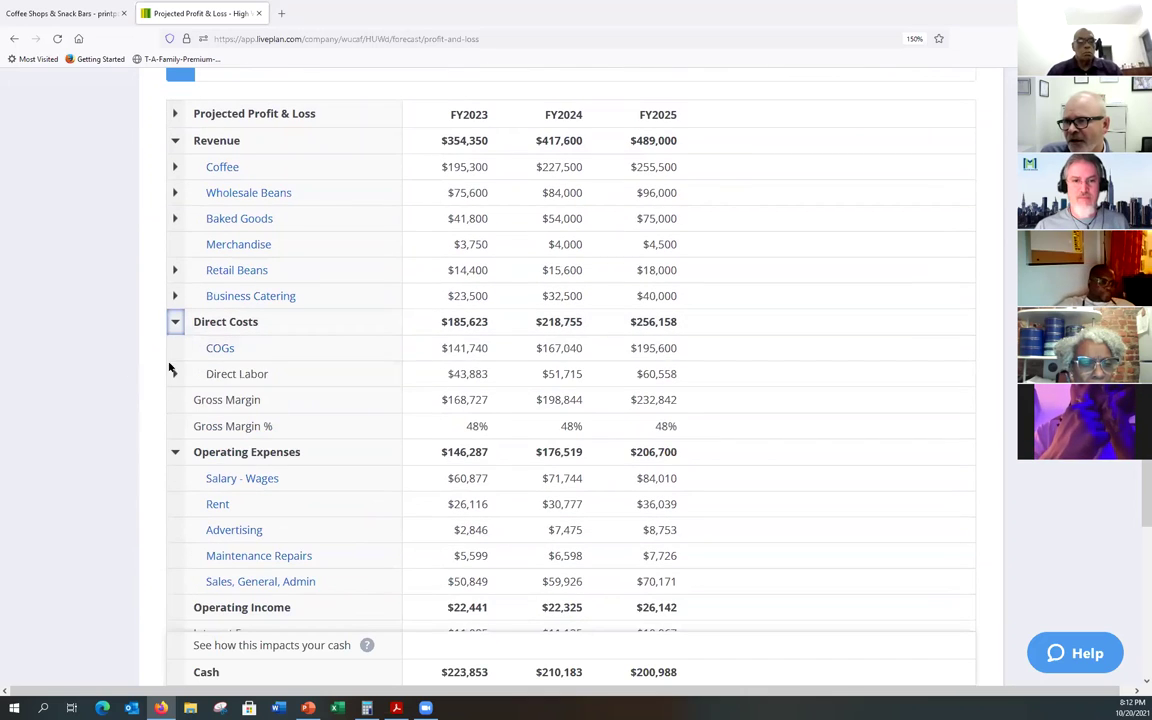
{"action": "left_click", "coordinate": [175, 374]}
{"action": "scroll", "coordinate": [92, 375], "scroll_direction": "down", "scroll_amount": 4}
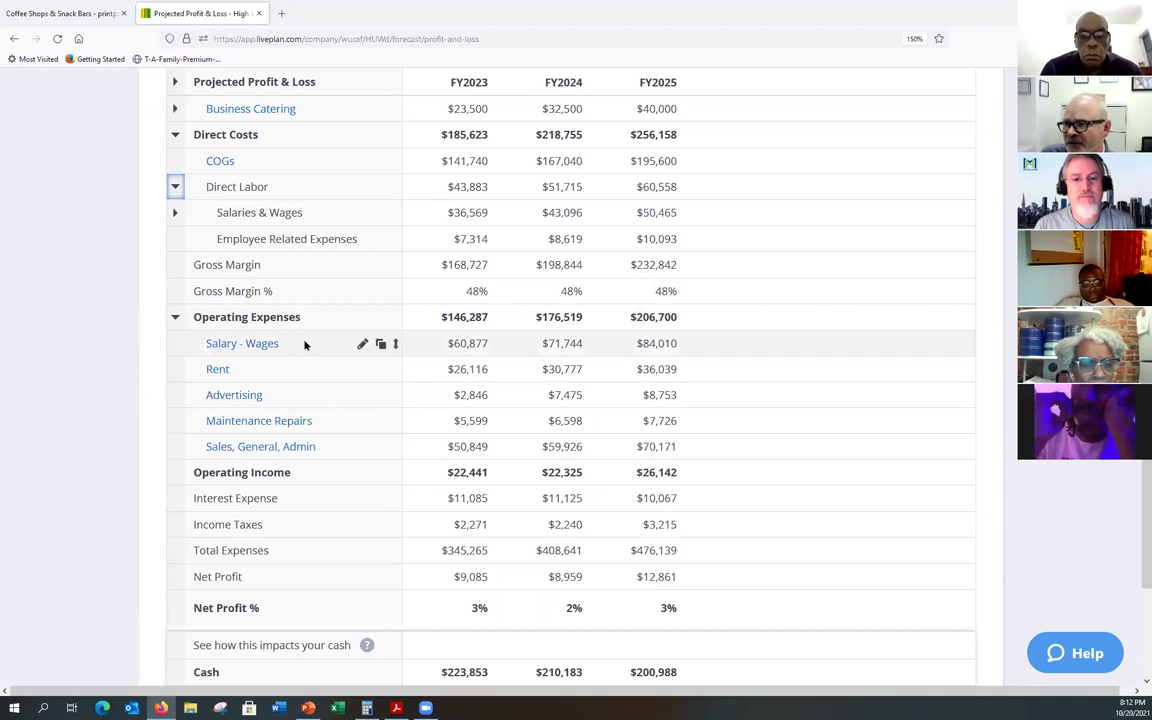
- Open the Salary - Wages operating expense, review its type, entry method, percentage and start date, and save it unchanged
{"action": "left_click", "coordinate": [362, 345]}
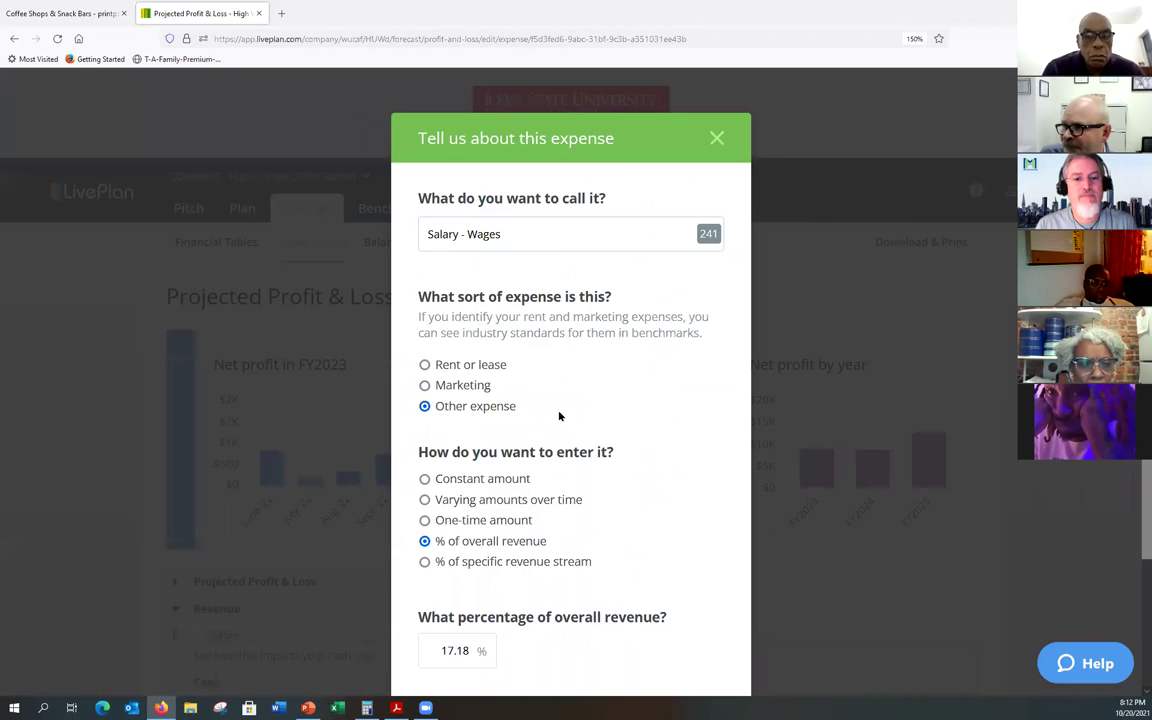
{"action": "scroll", "coordinate": [548, 332], "scroll_direction": "down", "scroll_amount": 2}
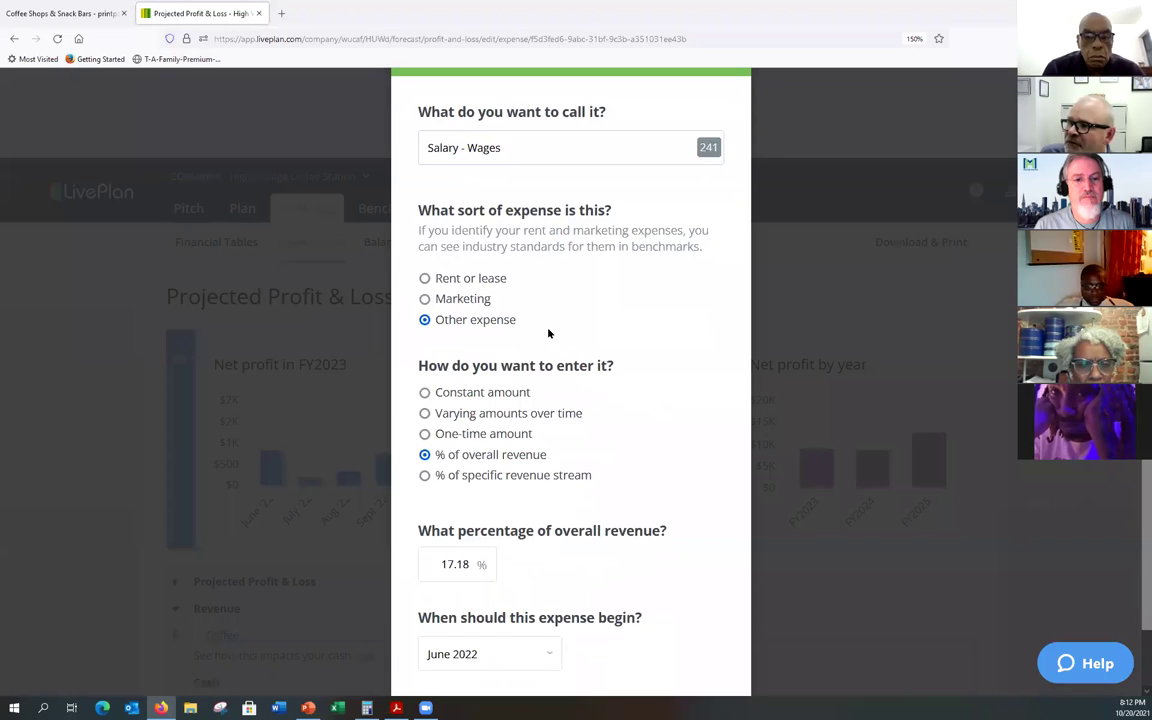
{"action": "scroll", "coordinate": [661, 436], "scroll_direction": "down", "scroll_amount": 1}
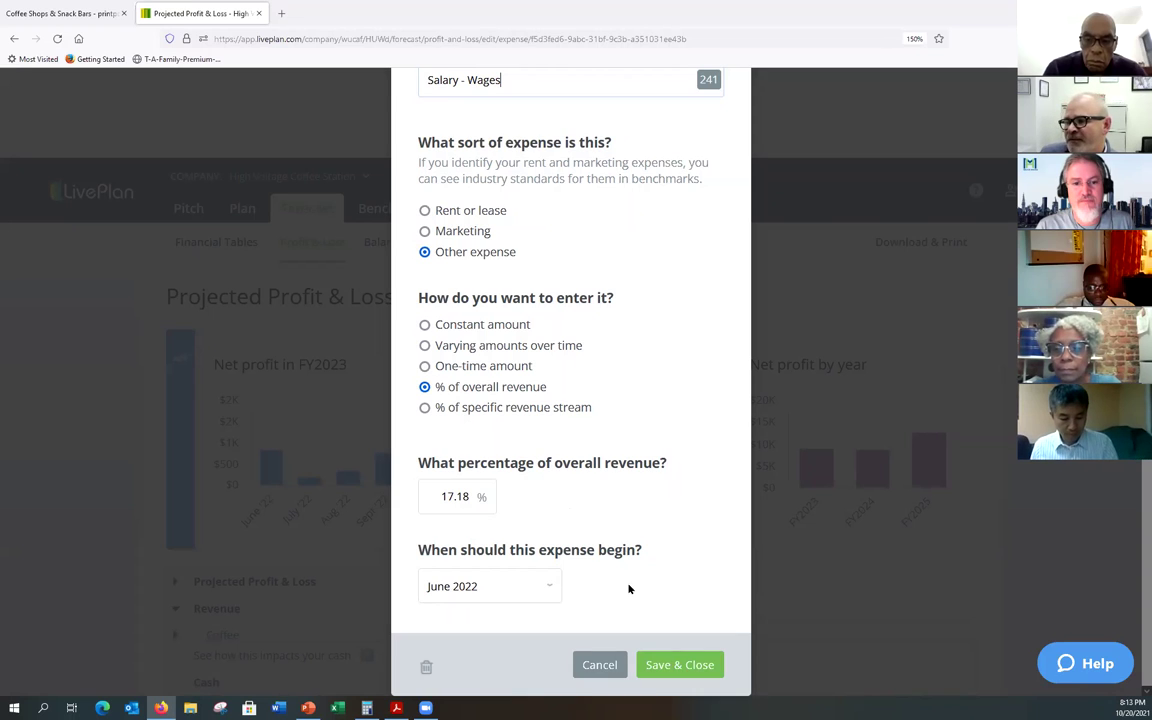
{"action": "left_click", "coordinate": [655, 667]}
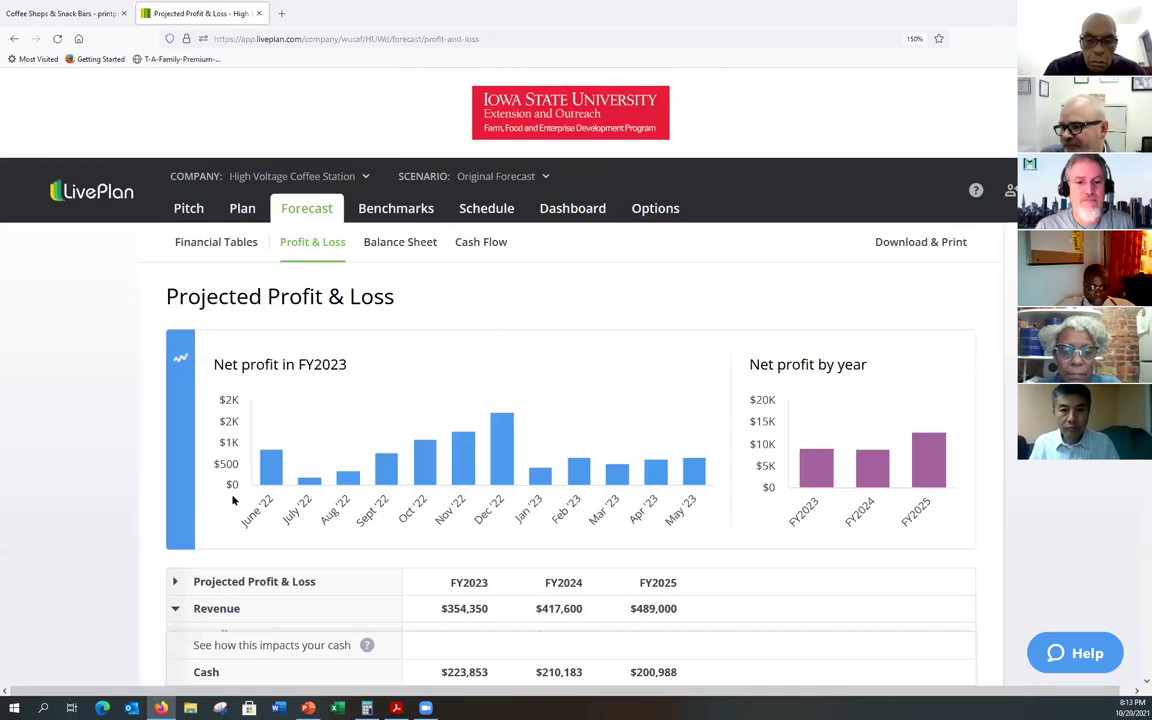
- Edit the Advertising operating expense so that it begins in June 2022, and save it
{"action": "scroll", "coordinate": [96, 471], "scroll_direction": "down", "scroll_amount": 10}
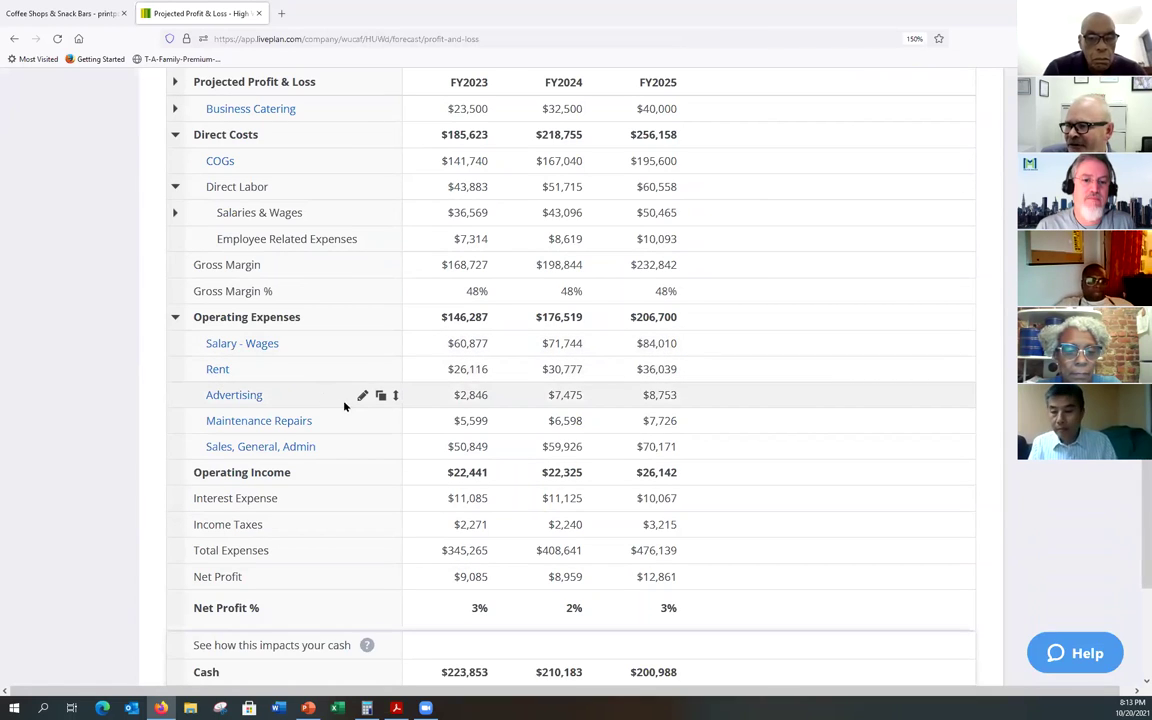
{"action": "left_click", "coordinate": [362, 397]}
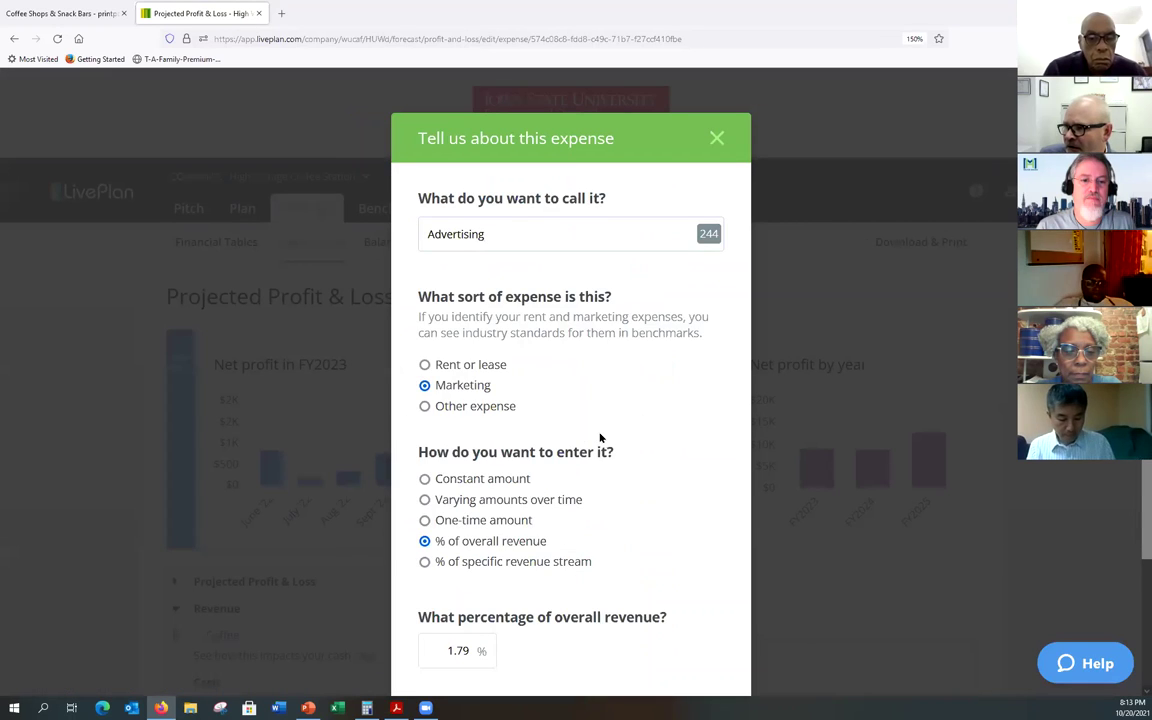
{"action": "scroll", "coordinate": [600, 430], "scroll_direction": "down", "scroll_amount": 3}
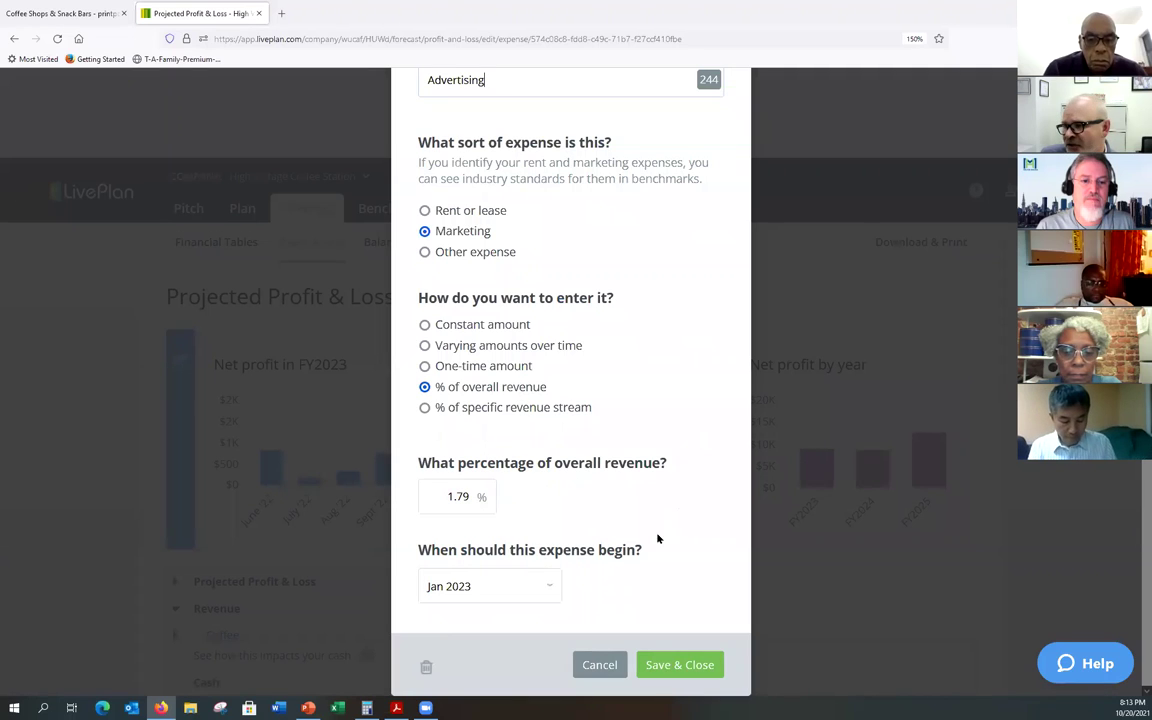
{"action": "left_click", "coordinate": [549, 593]}
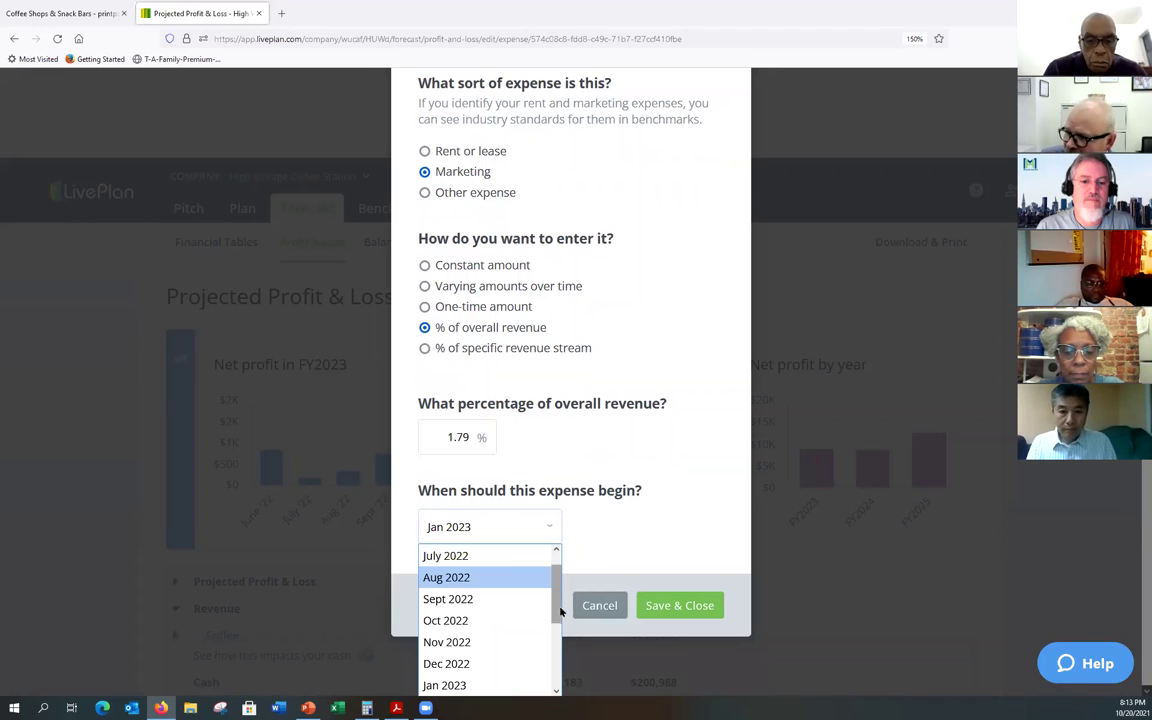
{"action": "mouse_move", "coordinate": [558, 598]}
{"action": "left_mouse_down"}
{"action": "mouse_move", "coordinate": [550, 686]}
{"action": "mouse_move", "coordinate": [553, 596]}
{"action": "left_mouse_up"}
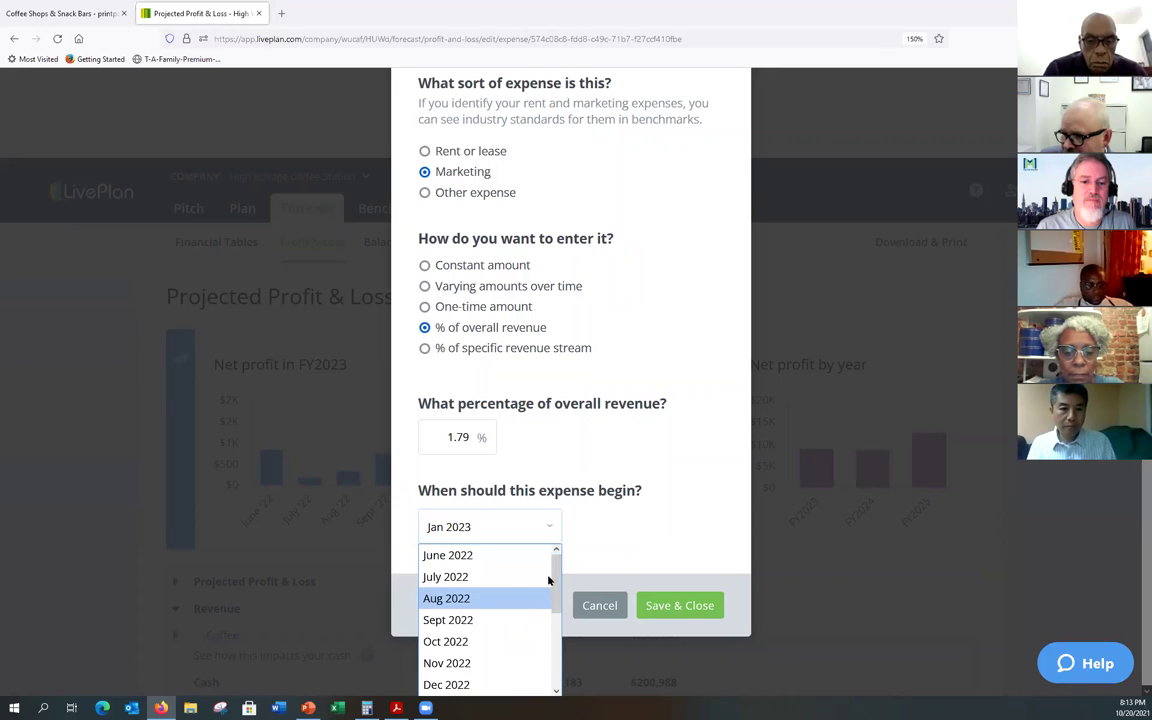
{"action": "left_click", "coordinate": [465, 554]}
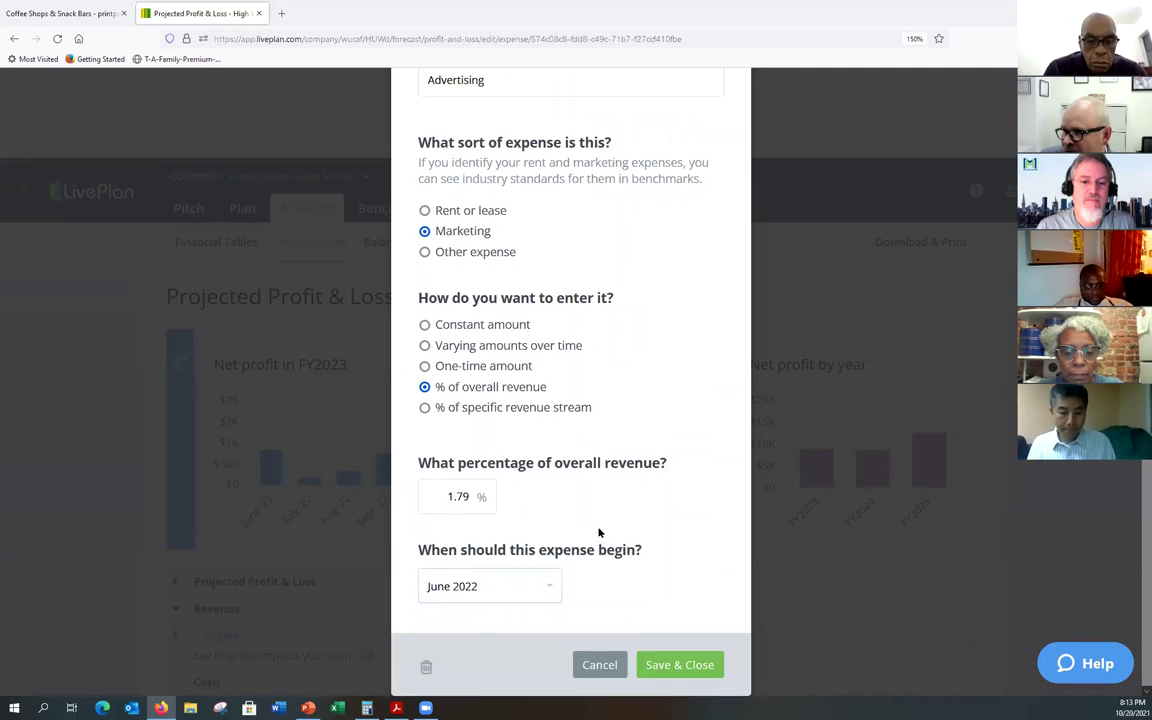
{"action": "left_click", "coordinate": [660, 666]}
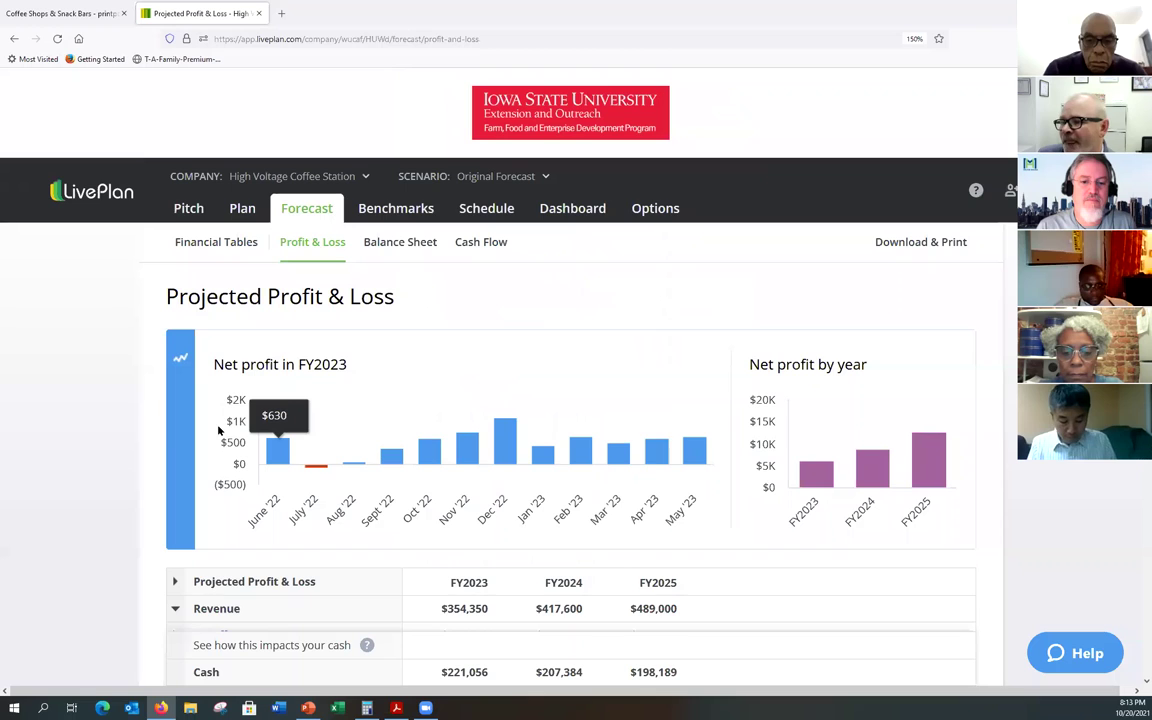
- Review the yearly profit and loss lines, then show monthly detail and examine the monthly revenue and direct costs
{"action": "scroll", "coordinate": [87, 418], "scroll_direction": "down", "scroll_amount": 5}
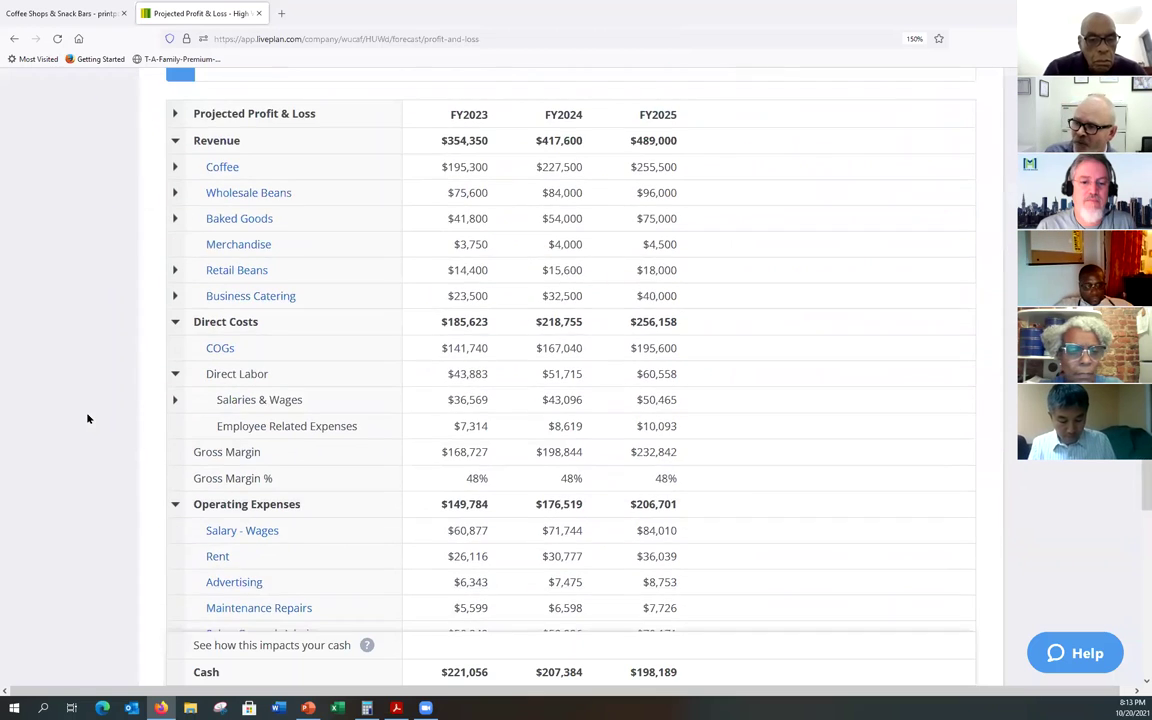
{"action": "scroll", "coordinate": [87, 418], "scroll_direction": "down", "scroll_amount": 2}
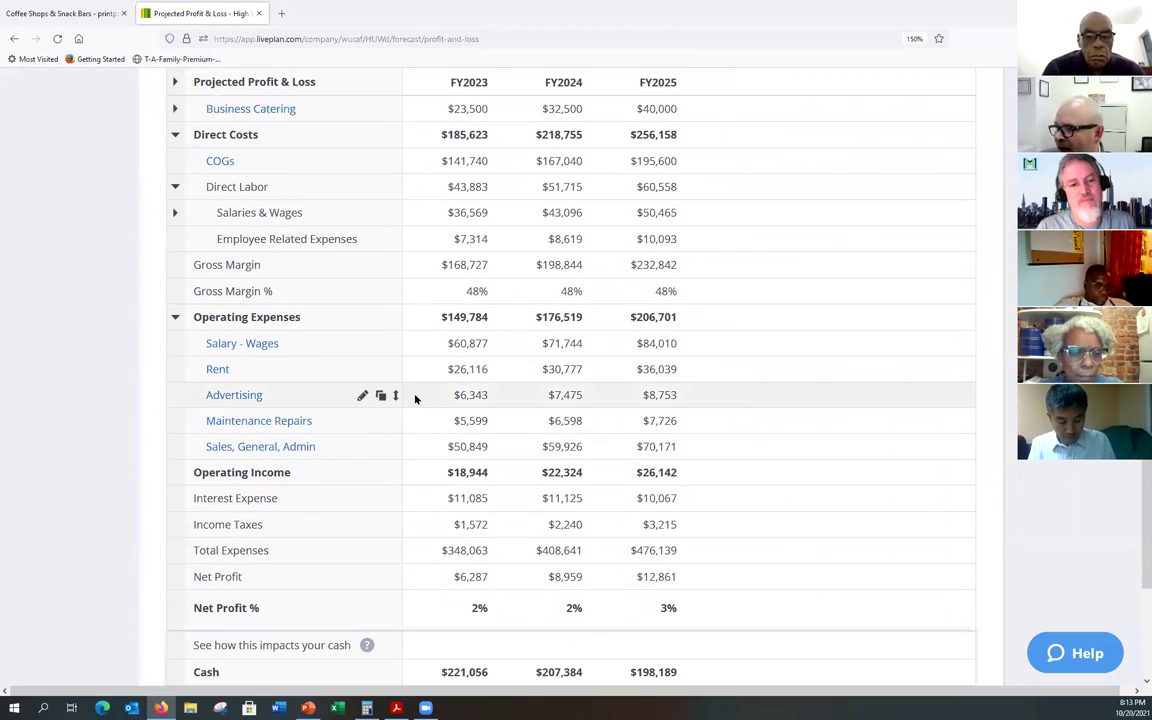
{"action": "scroll", "coordinate": [779, 469], "scroll_direction": "up", "scroll_amount": 3}
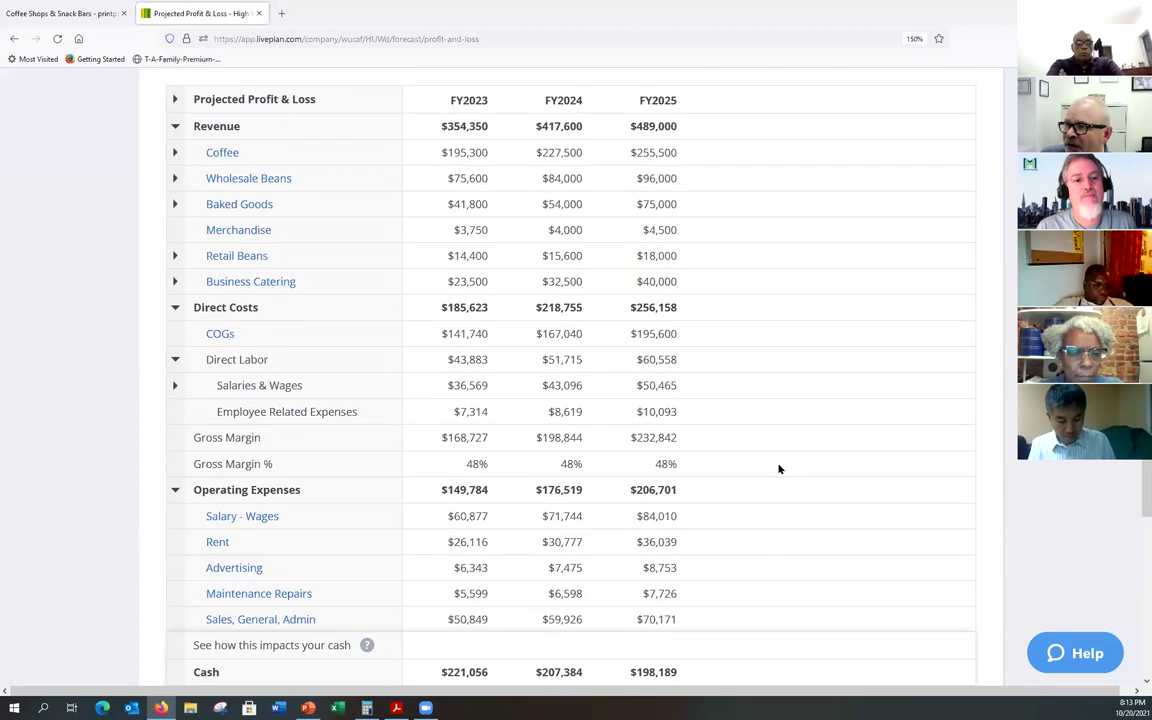
{"action": "scroll", "coordinate": [779, 469], "scroll_direction": "down", "scroll_amount": 6}
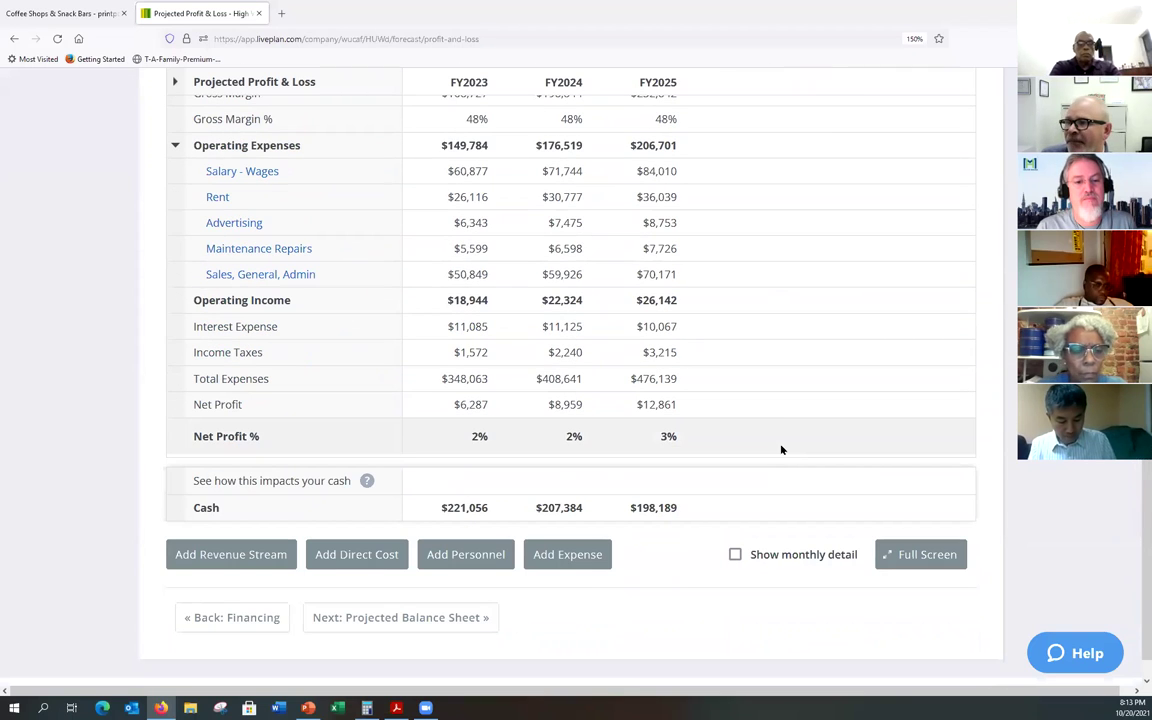
{"action": "scroll", "coordinate": [782, 430], "scroll_direction": "up", "scroll_amount": 2}
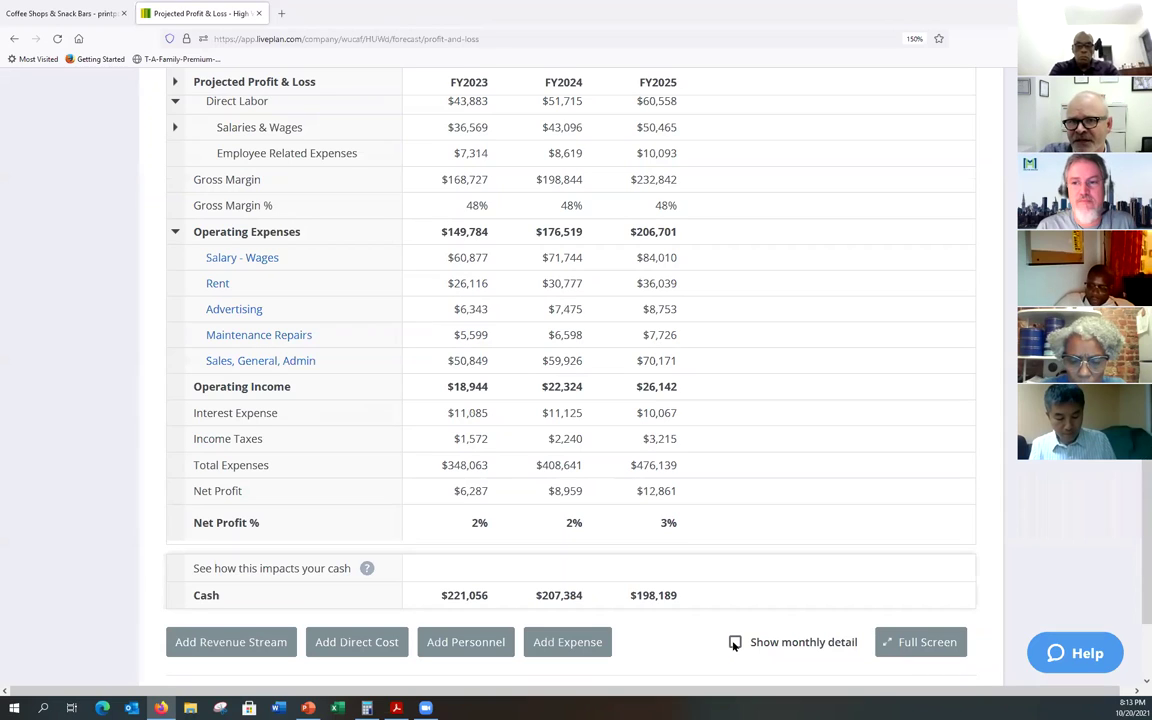
{"action": "left_click", "coordinate": [735, 643]}
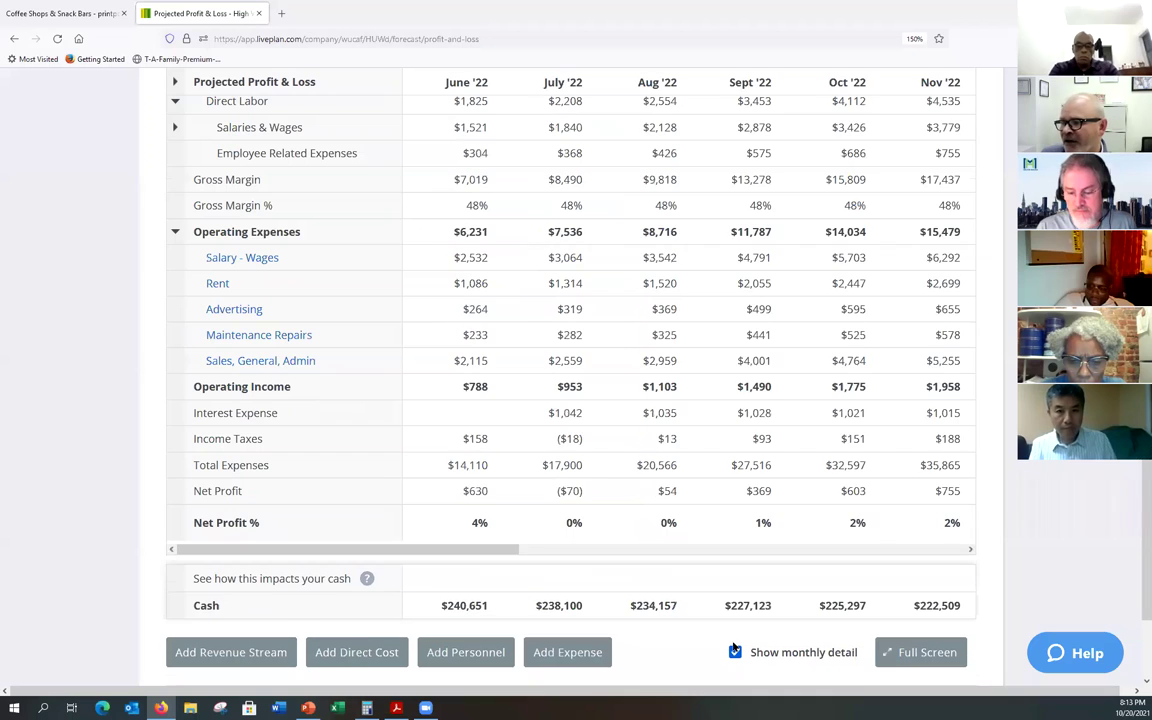
{"action": "scroll", "coordinate": [583, 511], "scroll_direction": "up", "scroll_amount": 10}
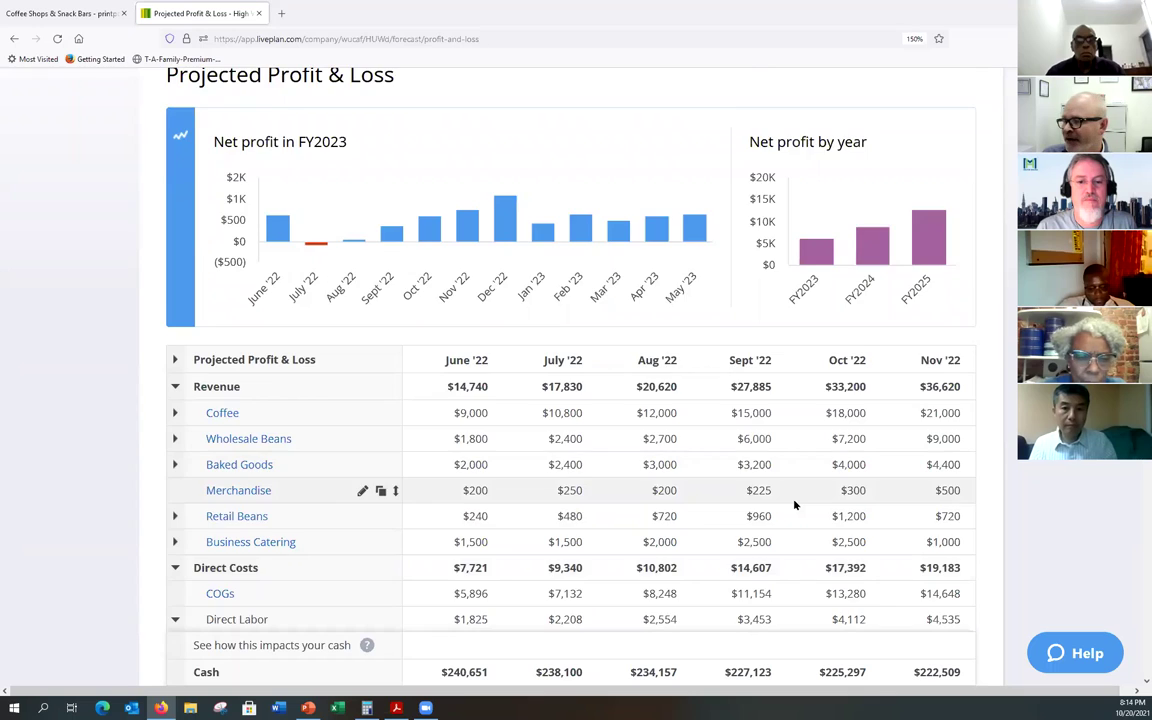
- Try to open the settings of the Sales, General, Admin expense, and close the expense window each time
{"action": "scroll", "coordinate": [795, 505], "scroll_direction": "down", "scroll_amount": 3}
{"action": "scroll", "coordinate": [795, 505], "scroll_direction": "down", "scroll_amount": 1}
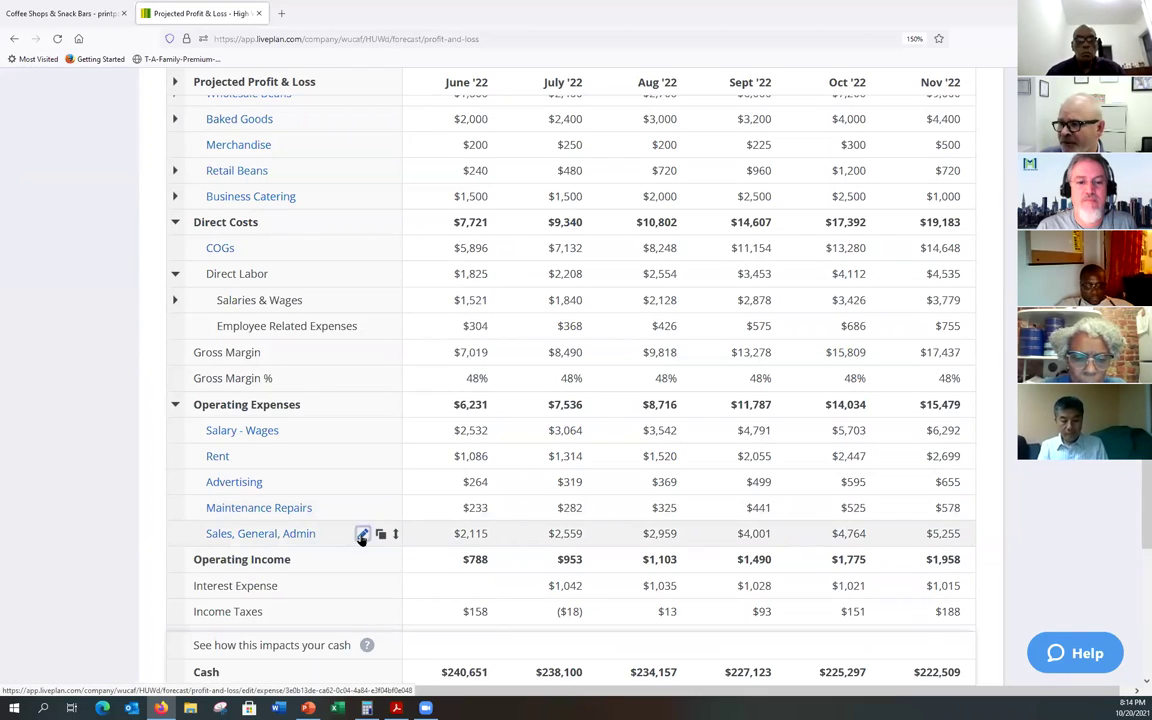
{"action": "left_click", "coordinate": [362, 535]}
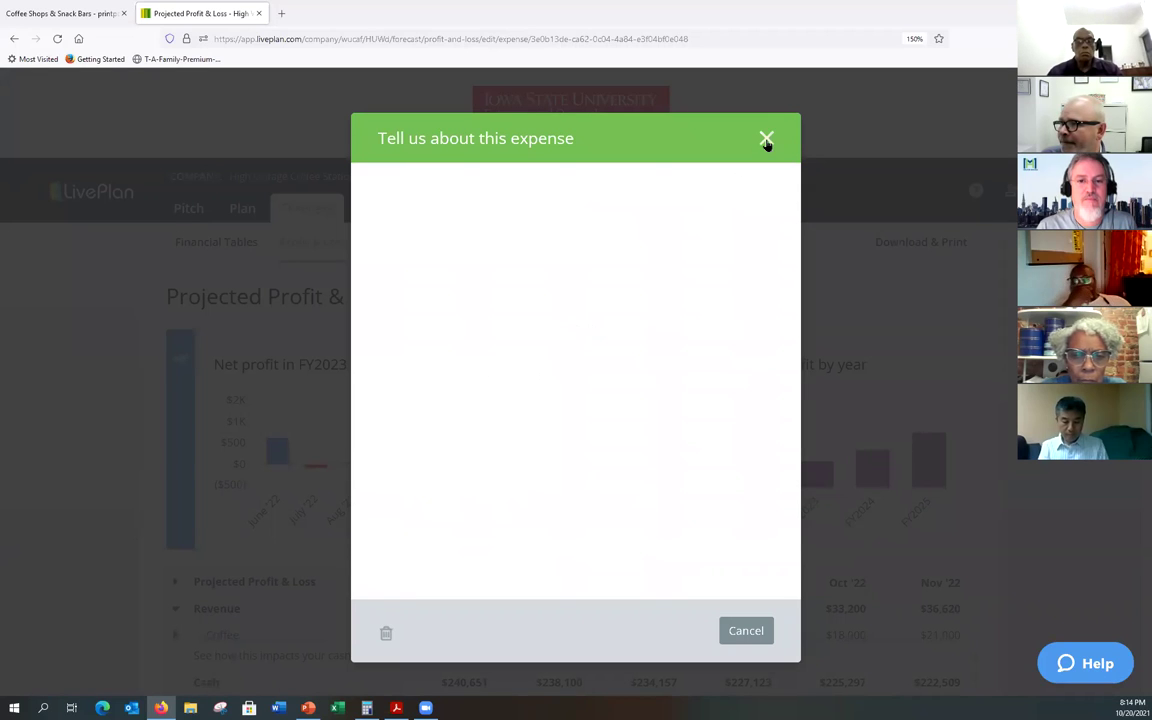
{"action": "left_click", "coordinate": [766, 140]}
{"action": "scroll", "coordinate": [232, 447], "scroll_direction": "down", "scroll_amount": 10}
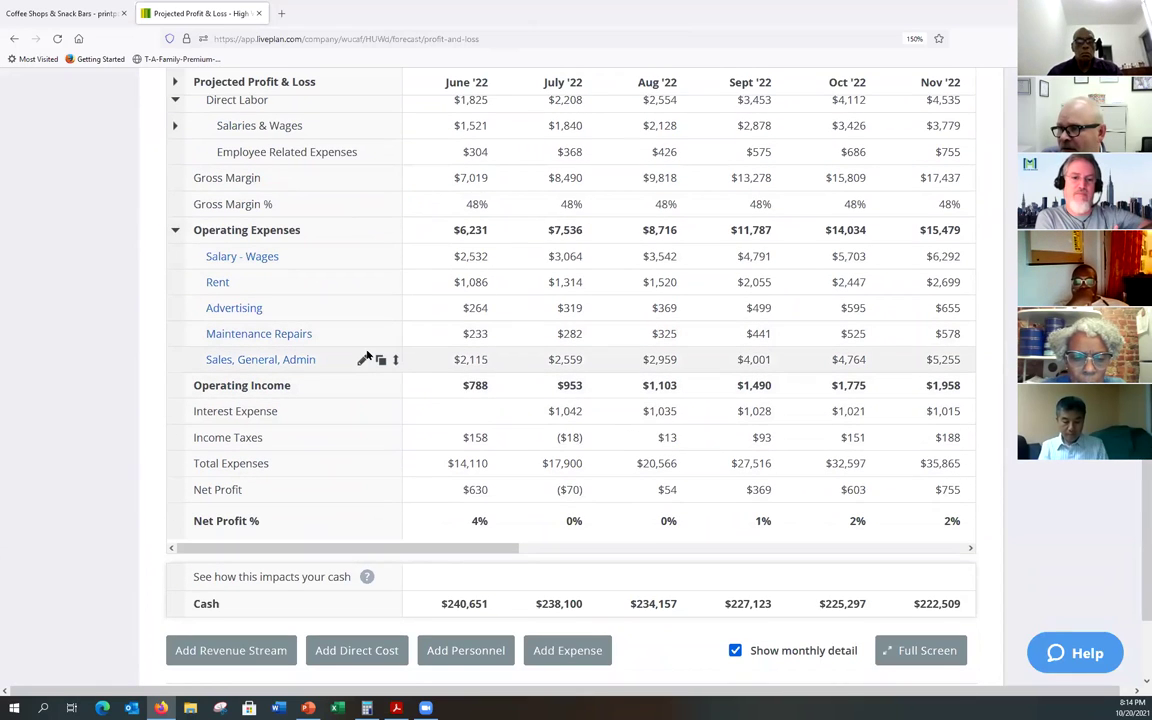
{"action": "left_click", "coordinate": [362, 360]}
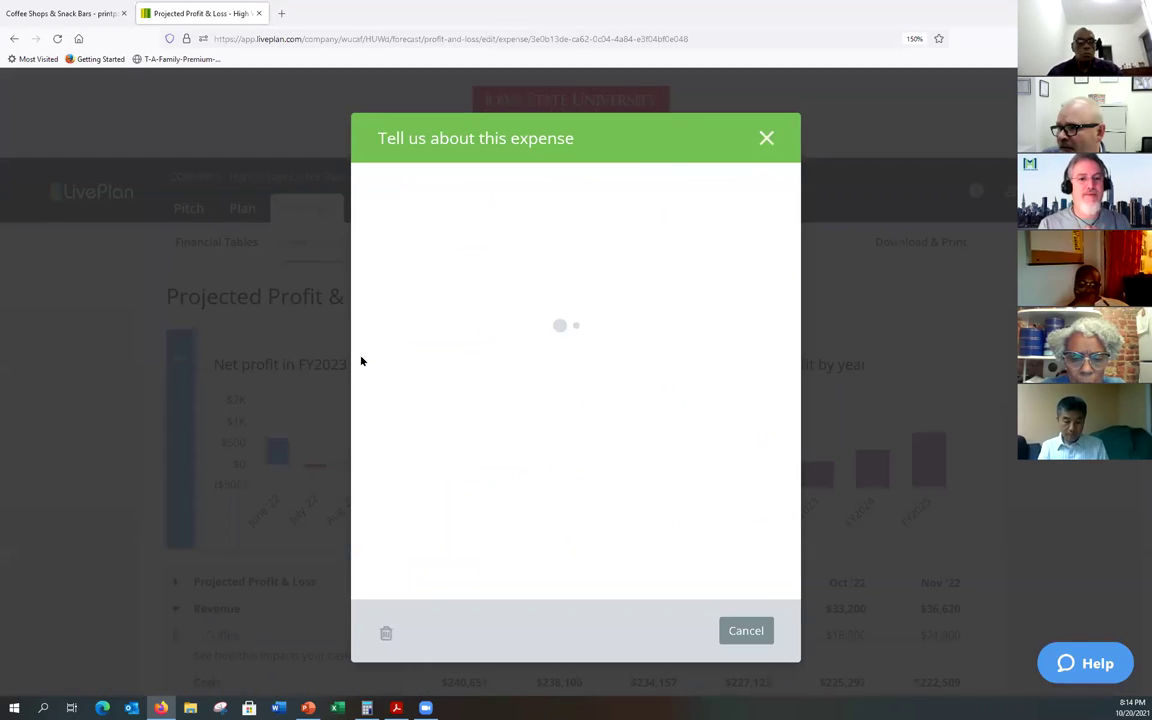
{"action": "left_click", "coordinate": [766, 141]}
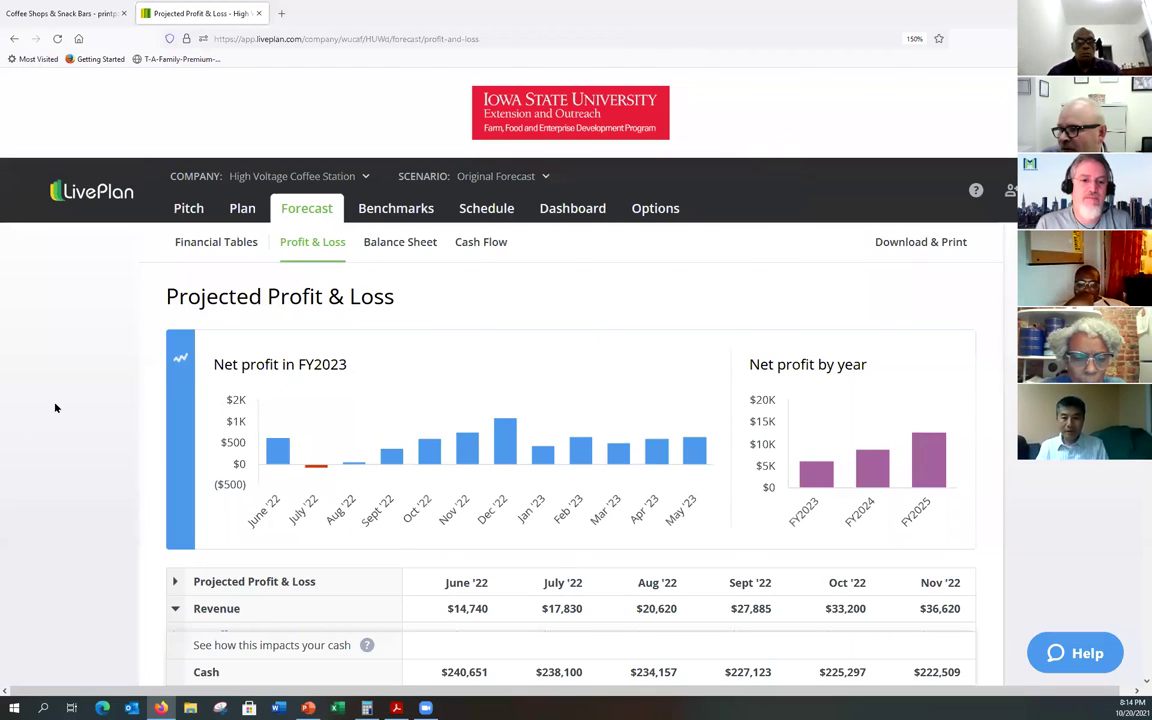
- Look over the monthly operating expenses and net profit, and return the table to yearly totals by hiding monthly detail
{"action": "scroll", "coordinate": [56, 407], "scroll_direction": "down", "scroll_amount": 8}
{"action": "scroll", "coordinate": [56, 407], "scroll_direction": "up", "scroll_amount": 3}
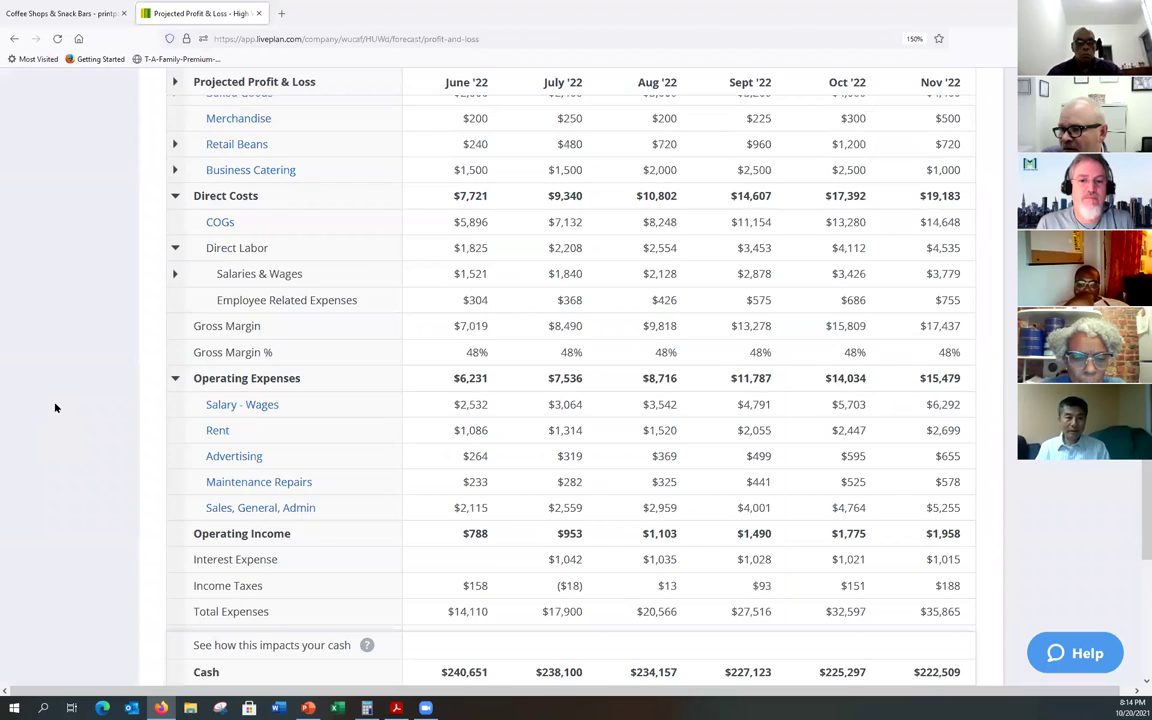
{"action": "scroll", "coordinate": [56, 407], "scroll_direction": "down", "scroll_amount": 1}
{"action": "scroll", "coordinate": [56, 407], "scroll_direction": "down", "scroll_amount": 1}
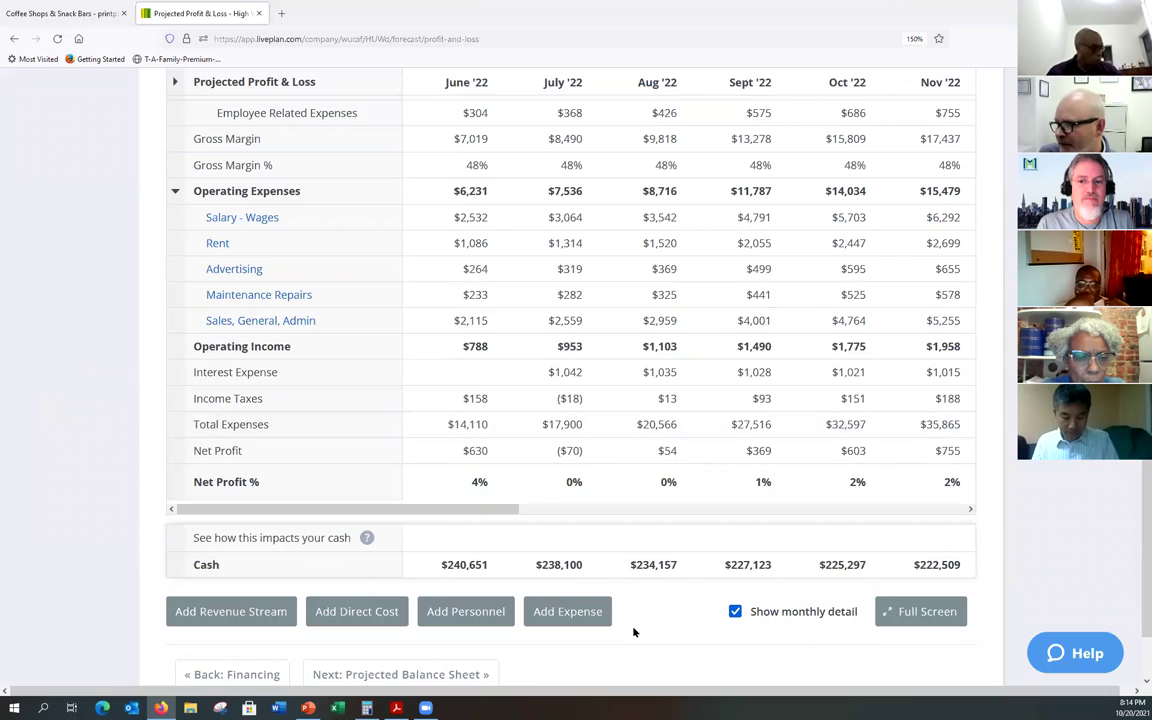
{"action": "left_click", "coordinate": [735, 611]}
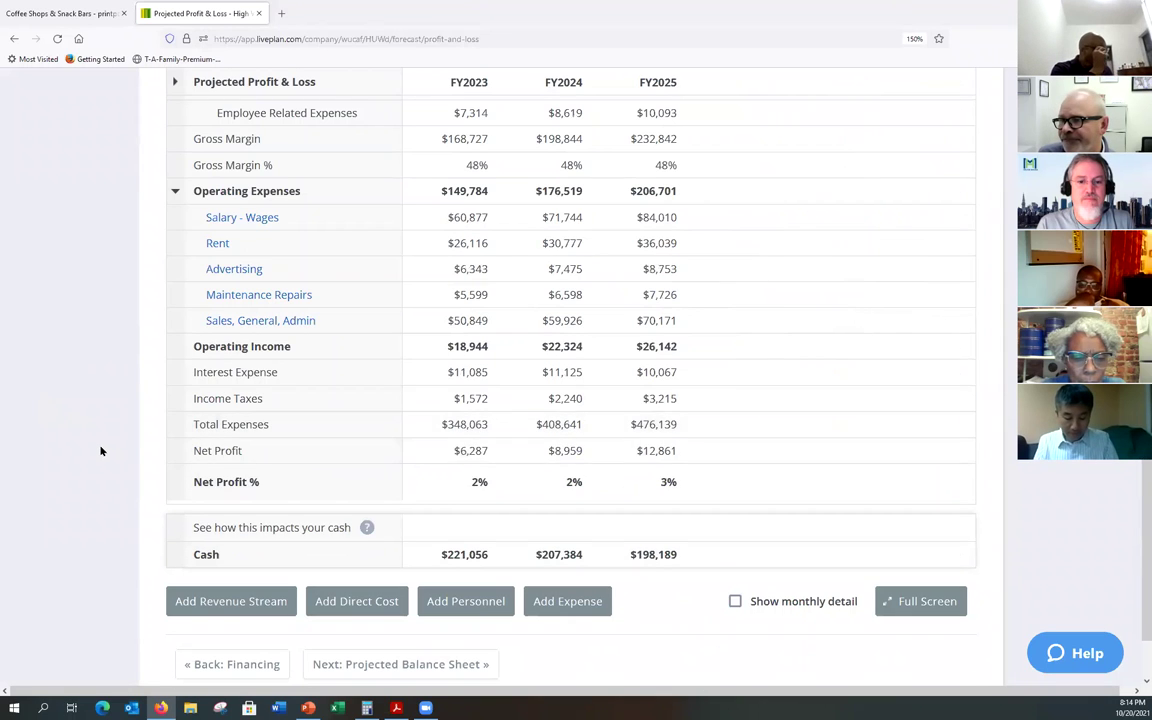
- Look over the yearly profit and loss table and net profit charts, and switch to the BizPlan Express presentation in PowerPoint
{"action": "scroll", "coordinate": [101, 451], "scroll_direction": "down", "scroll_amount": 2}
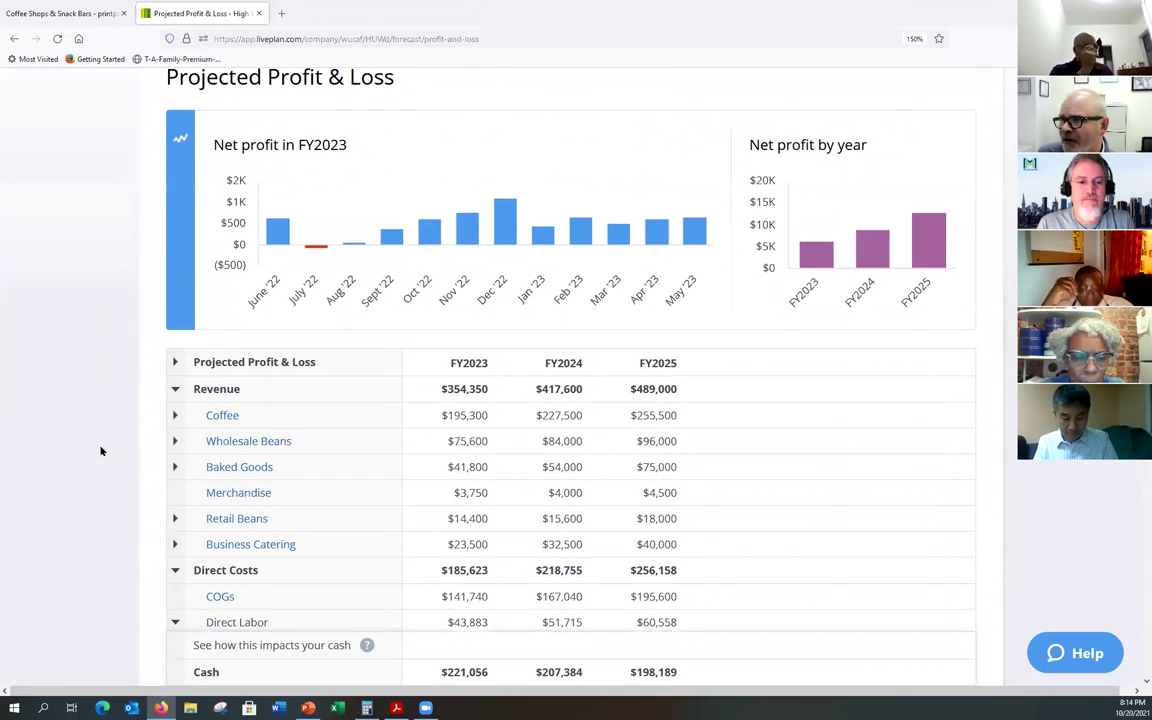
{"action": "scroll", "coordinate": [101, 451], "scroll_direction": "up", "scroll_amount": 1}
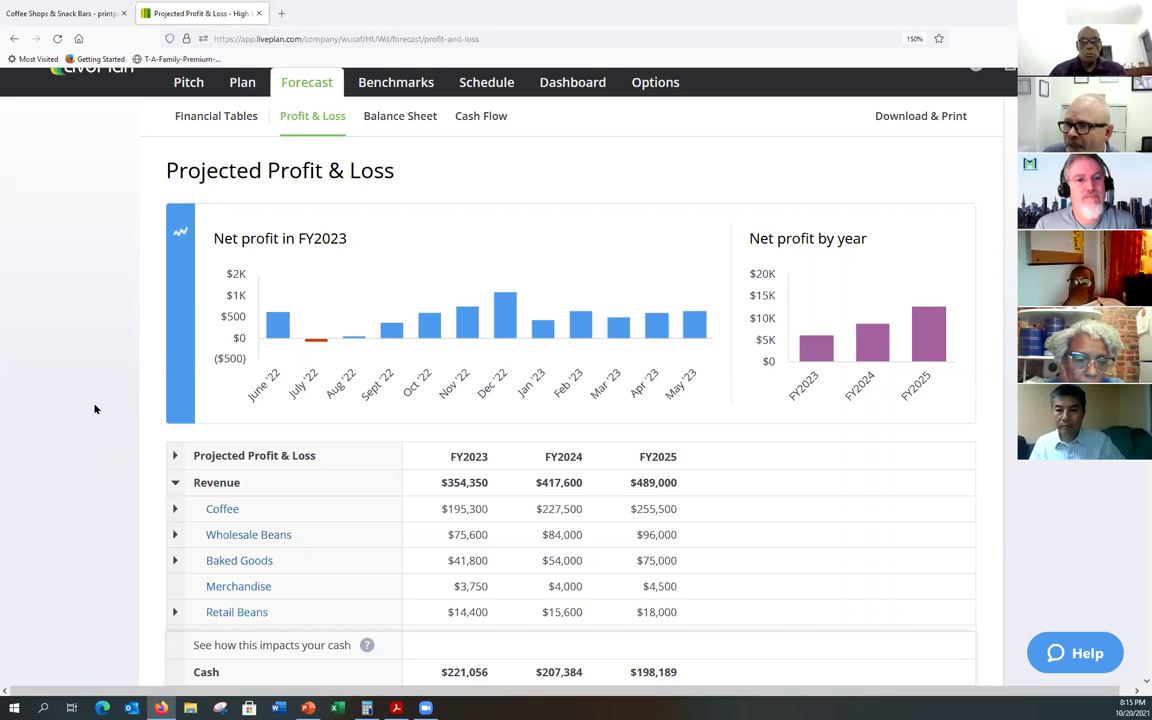
{"action": "scroll", "coordinate": [95, 409], "scroll_direction": "up", "scroll_amount": 3}
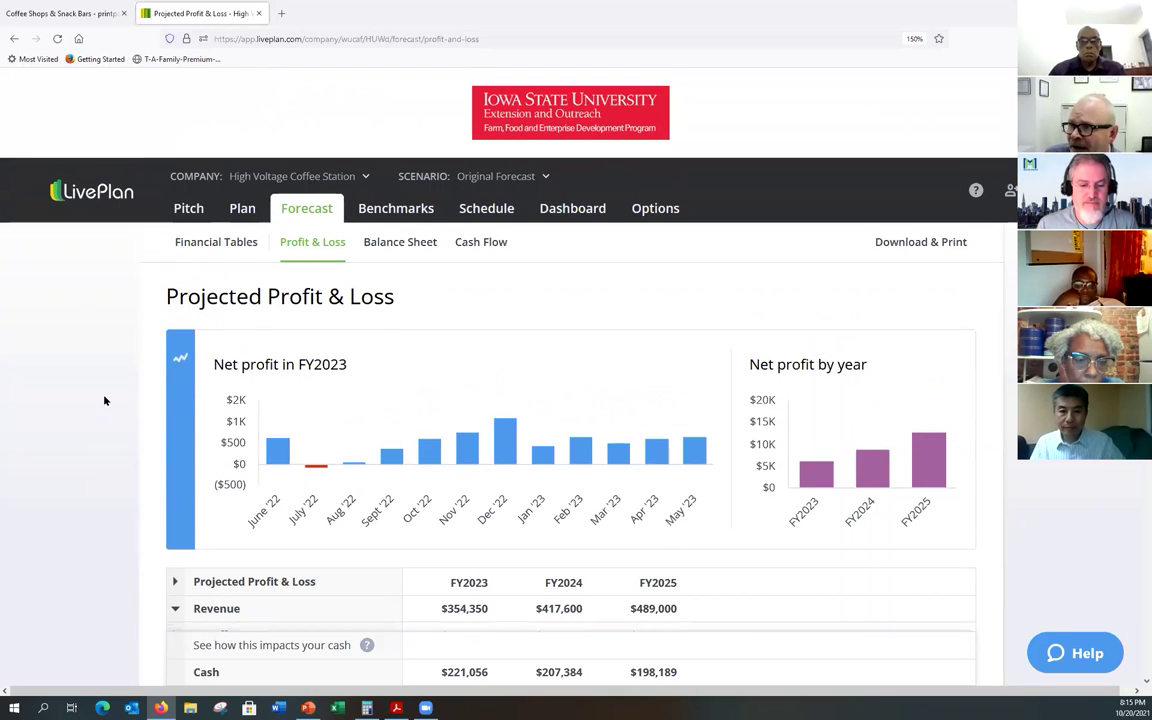
{"action": "left_click", "coordinate": [307, 707]}
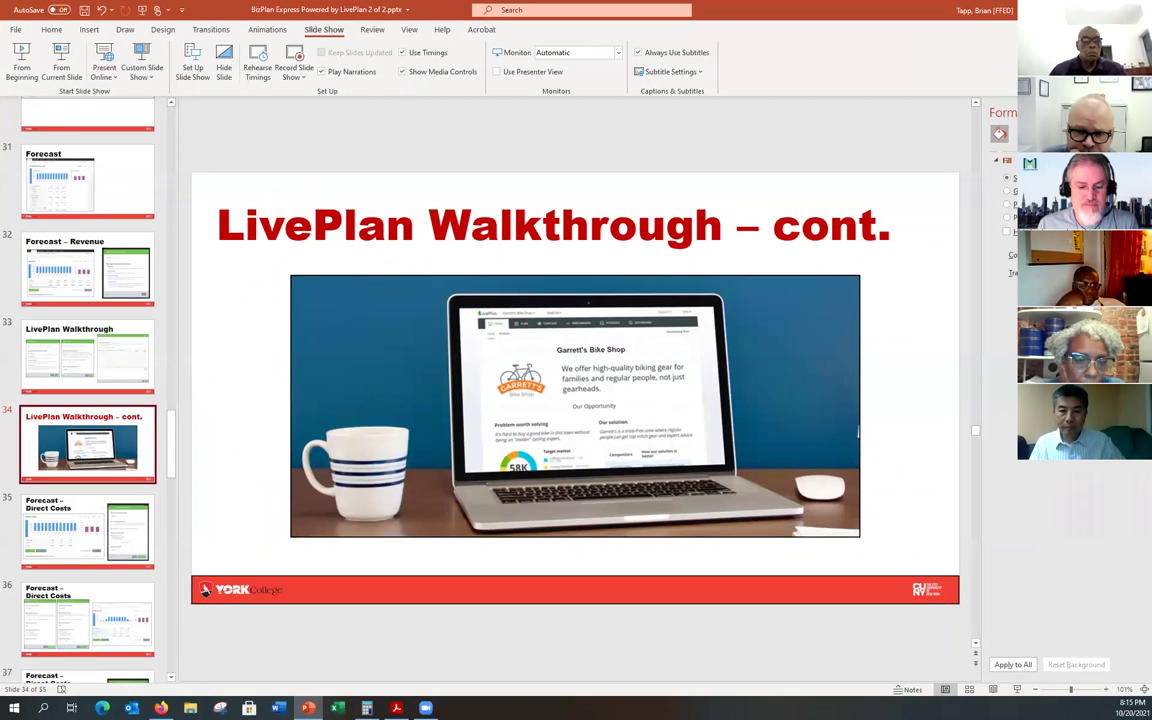